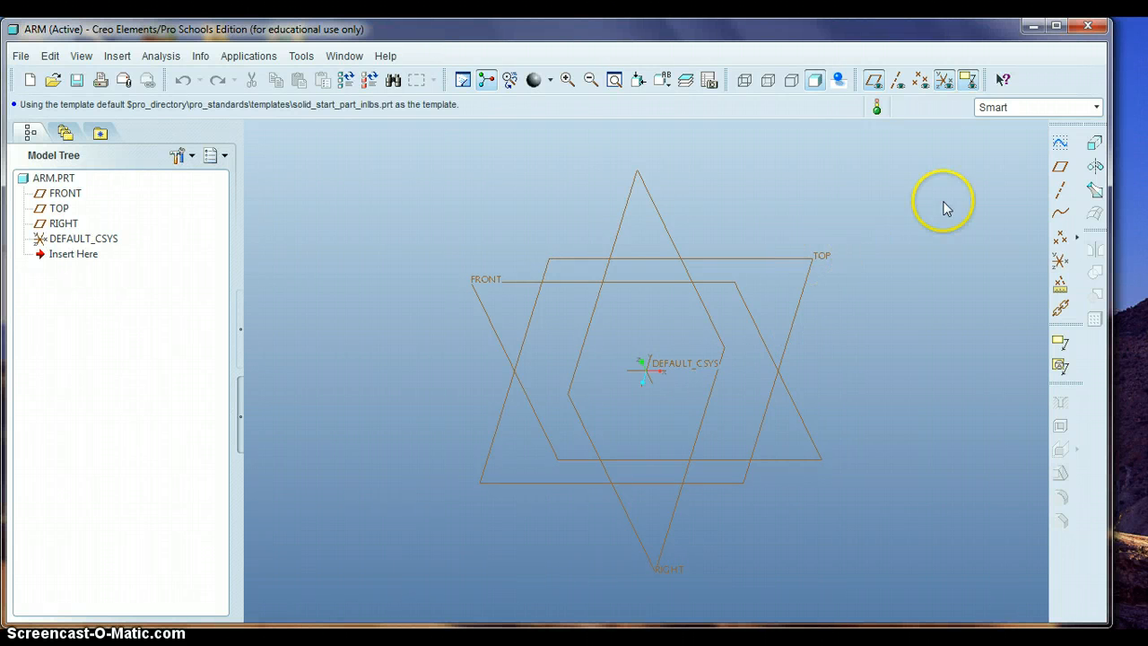
Start a new sketch on the TOP datum plane with the default orientation
{"action": "left_click", "coordinate": [1059, 144]}
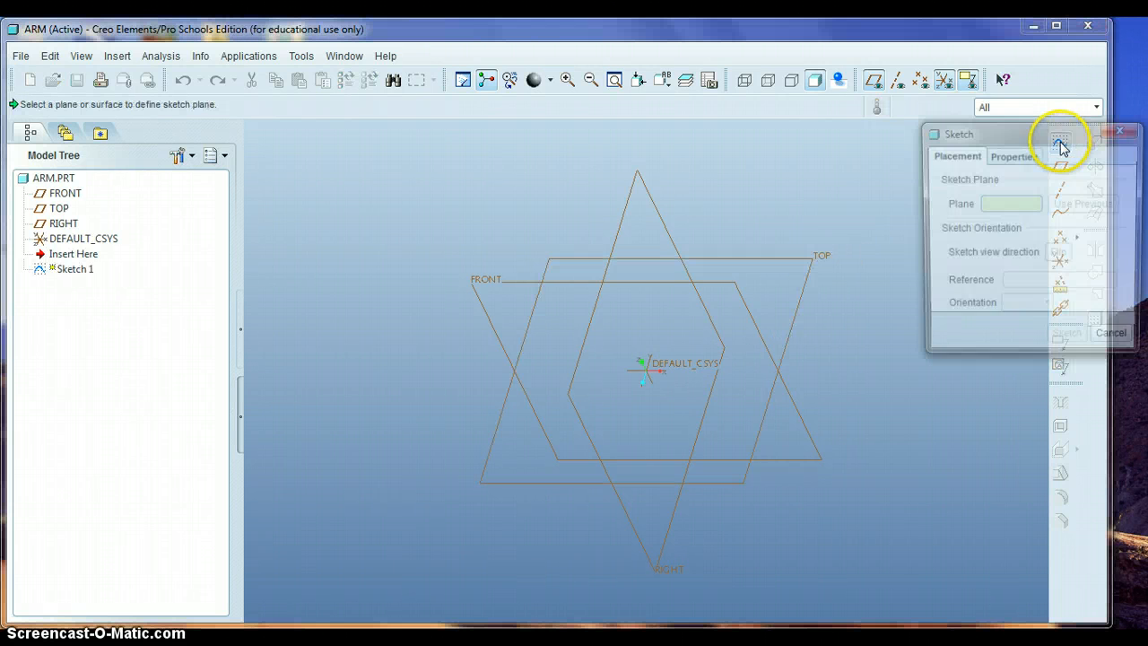
{"action": "left_click", "coordinate": [816, 263]}
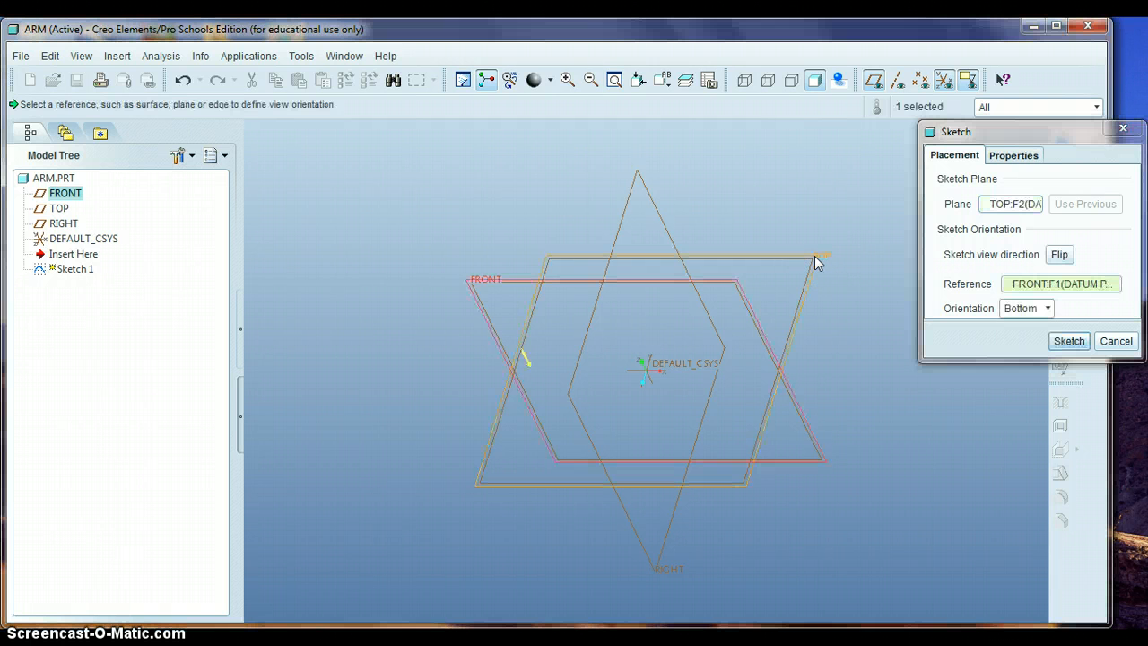
{"action": "left_click", "coordinate": [1067, 341]}
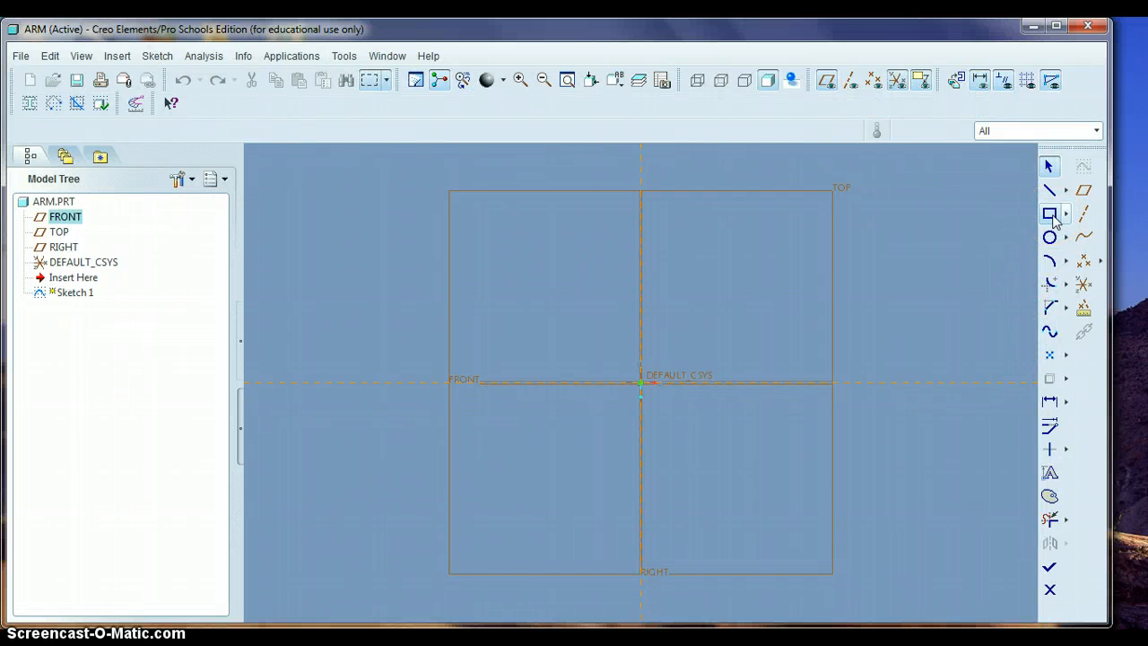
Add a vertical and a horizontal geometry centerline through the origin, along the RIGHT and FRONT plane references
{"action": "left_click", "coordinate": [1049, 215]}
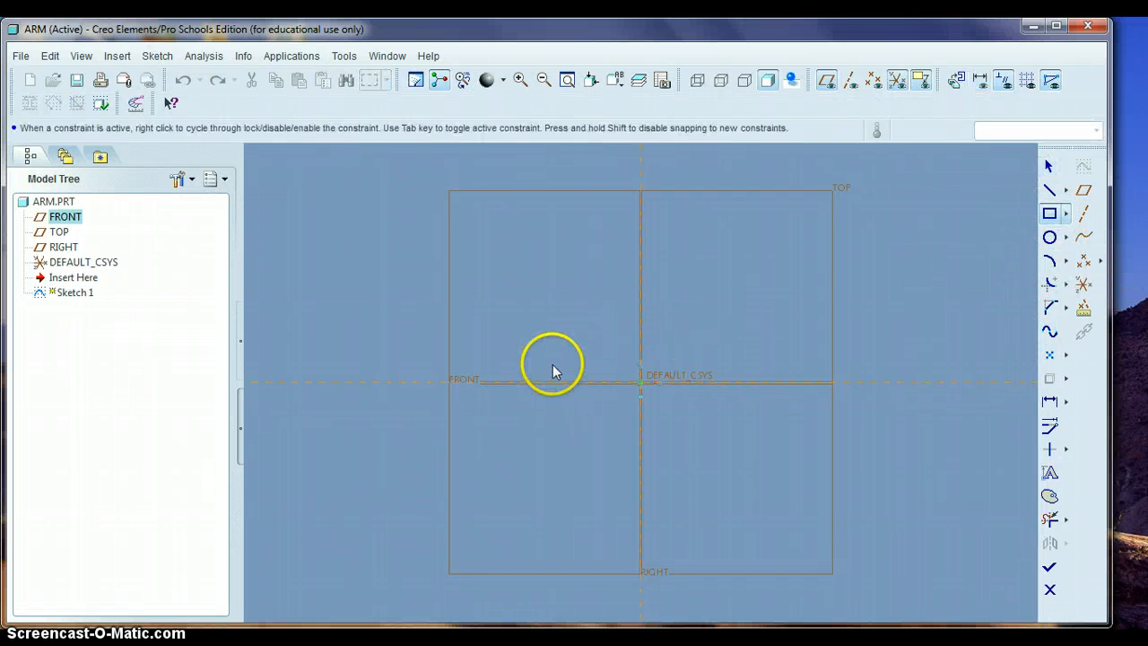
{"action": "left_click", "coordinate": [1065, 190]}
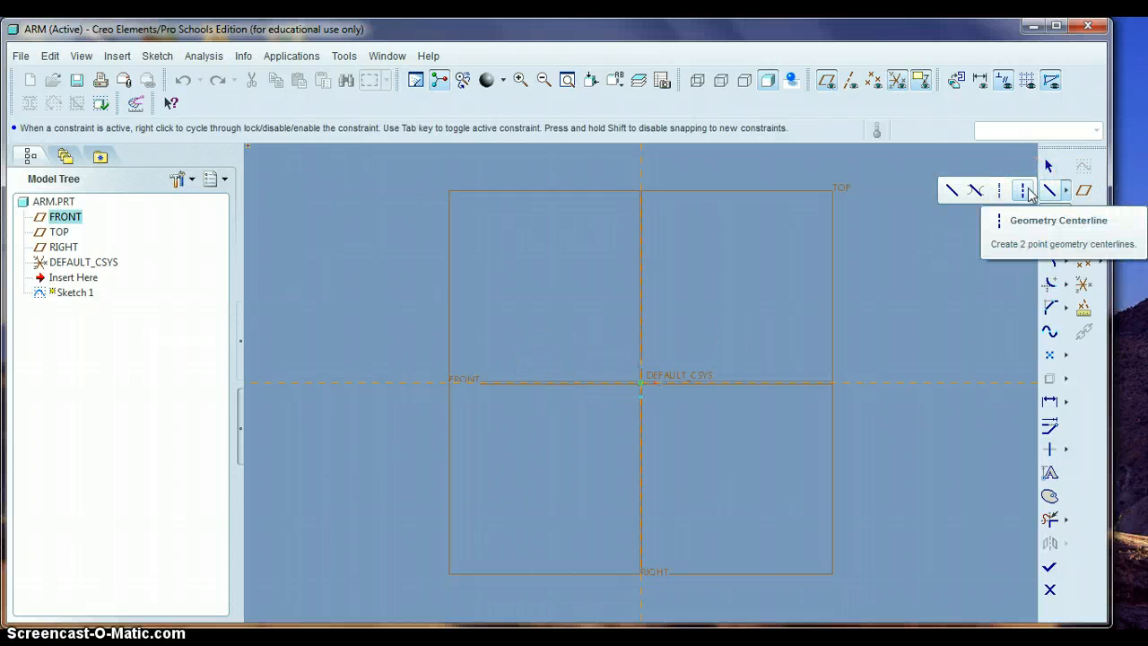
{"action": "left_click", "coordinate": [1028, 190]}
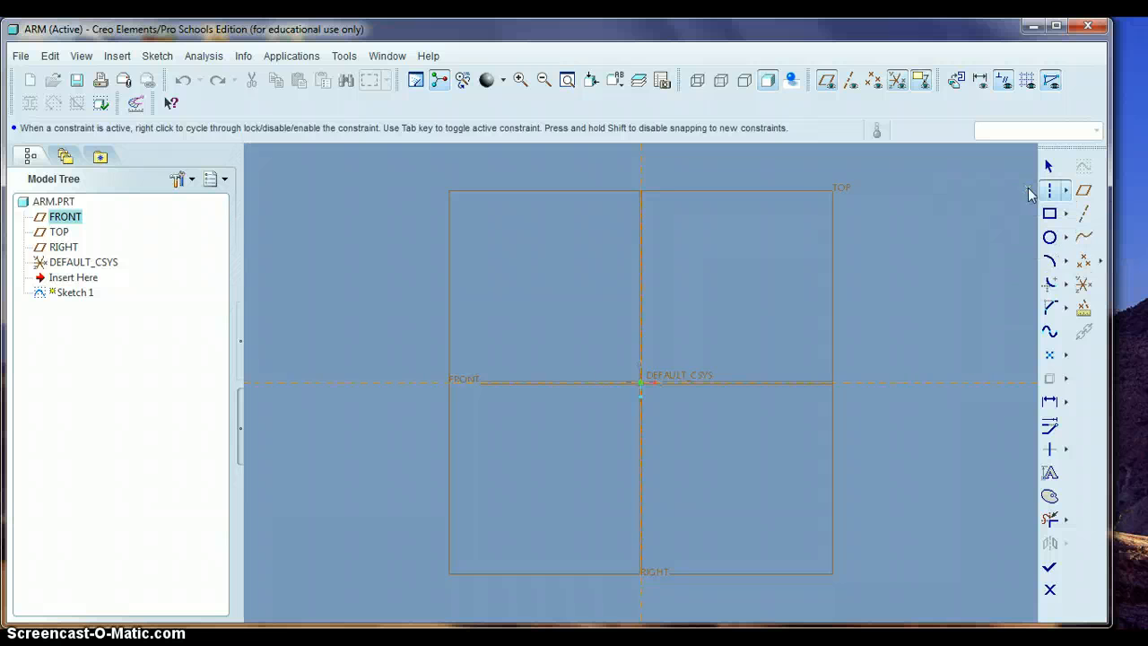
{"action": "left_click", "coordinate": [641, 191]}
{"action": "left_click", "coordinate": [637, 194]}
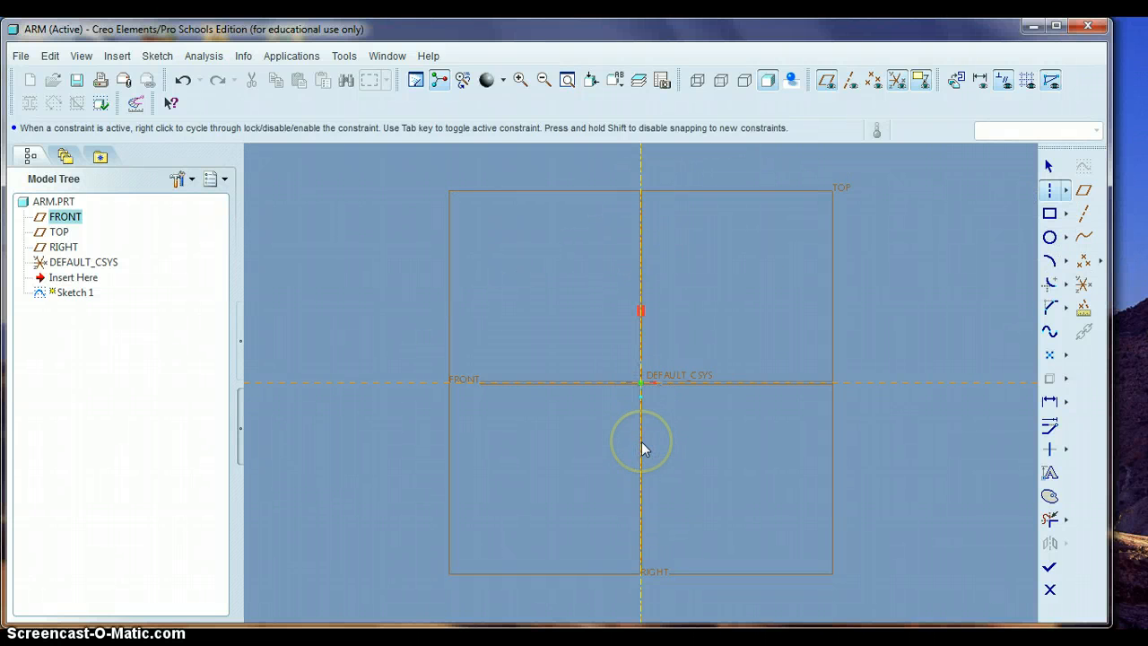
{"action": "left_click", "coordinate": [503, 384]}
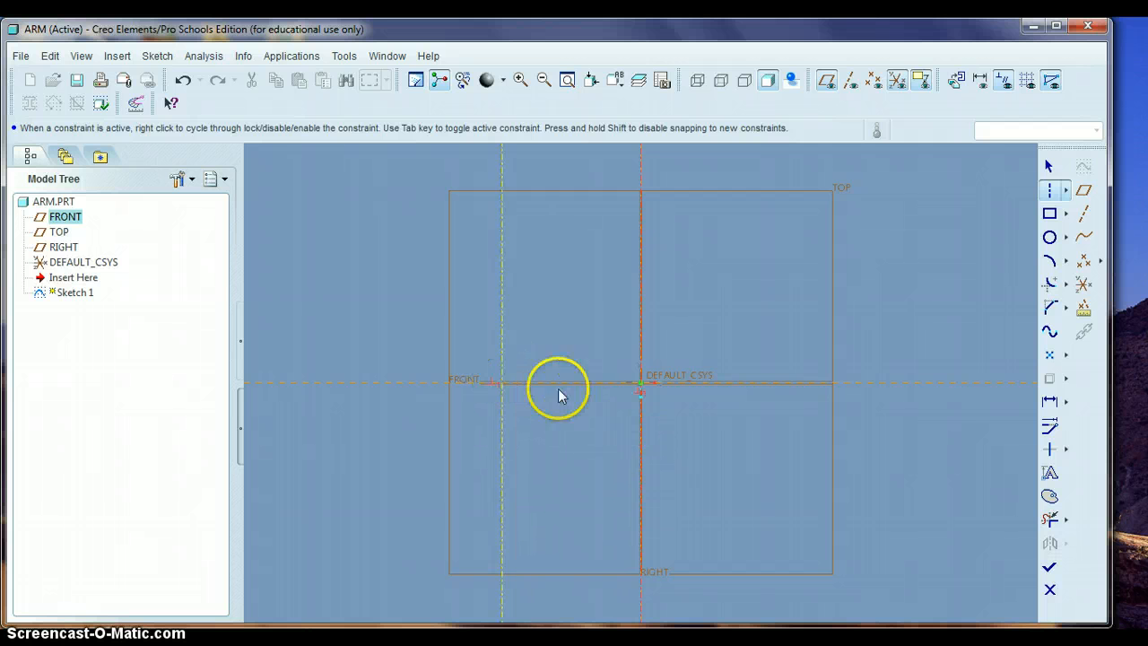
{"action": "left_click", "coordinate": [749, 381]}
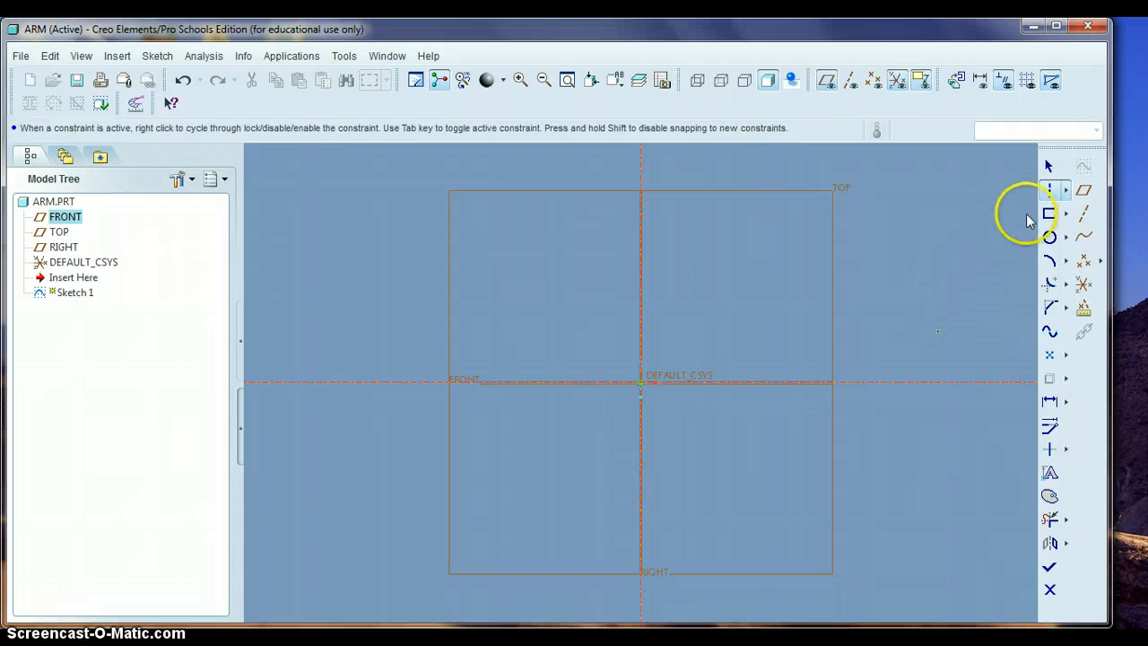
Sketch a horizontal rectangle about 280 by 49, symmetric about both centerlines
{"action": "left_click", "coordinate": [1049, 215]}
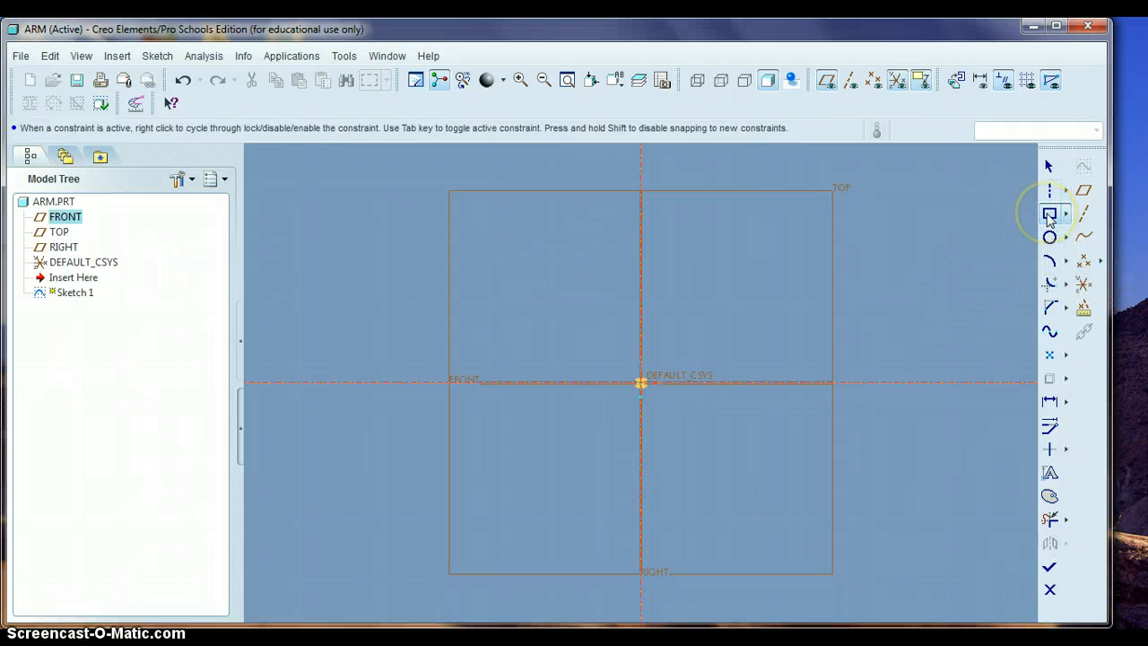
{"action": "left_click", "coordinate": [536, 364]}
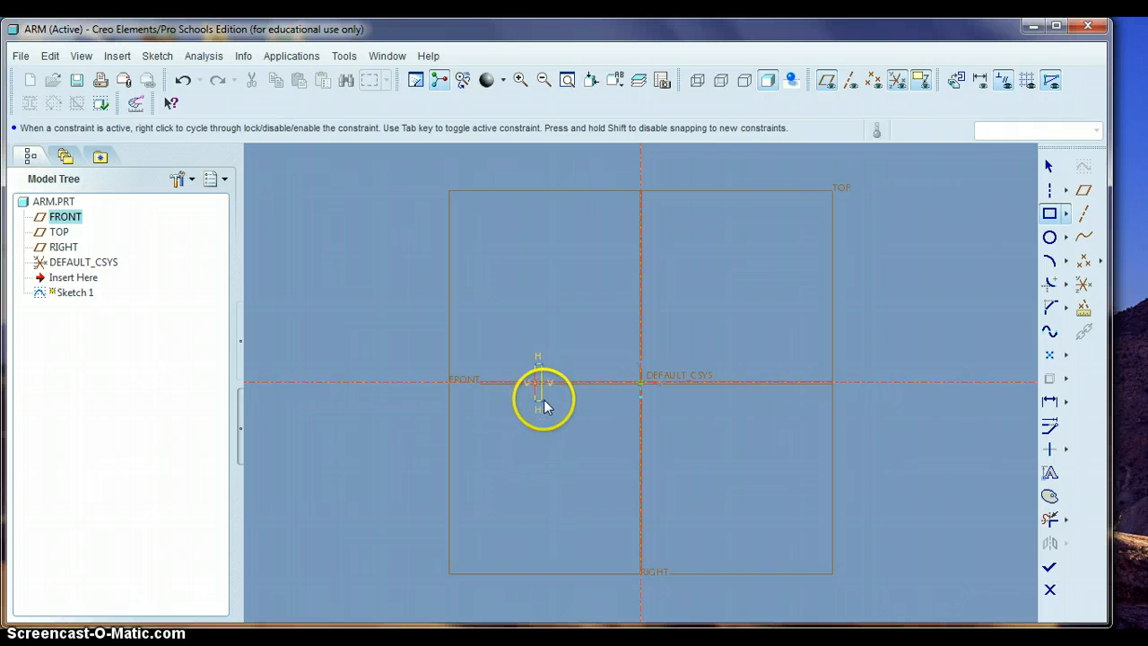
{"action": "left_click", "coordinate": [718, 403]}
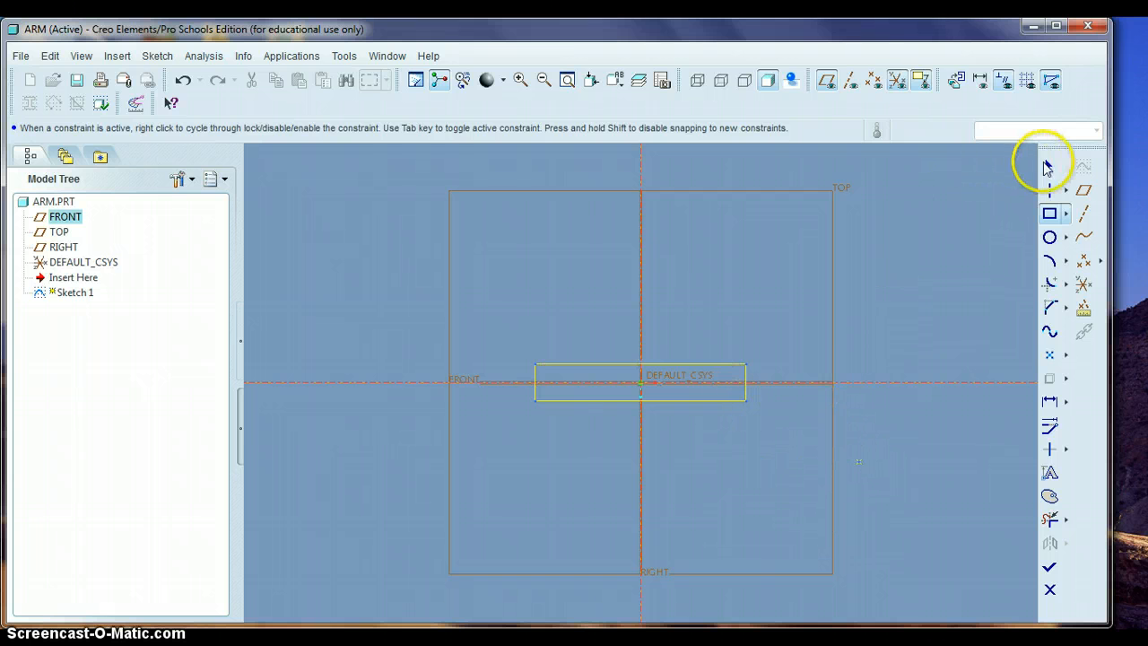
{"action": "left_click", "coordinate": [1049, 169]}
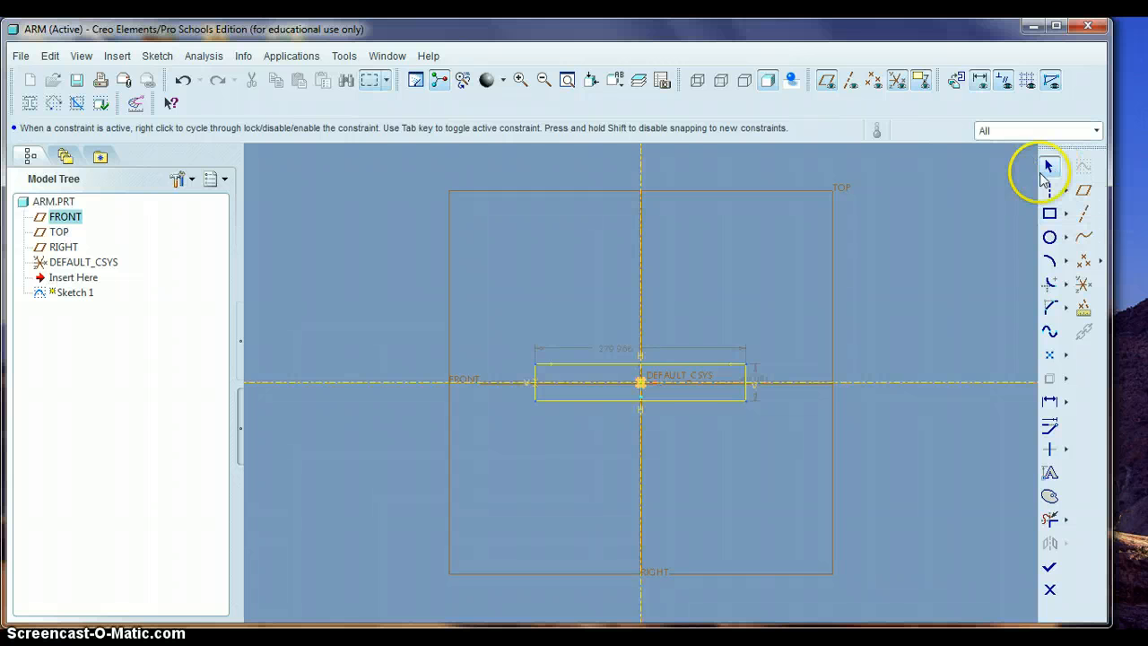
Set the rectangle's horizontal length to 5.5 and refit the sketch in view
{"action": "double_click", "coordinate": [614, 350]}
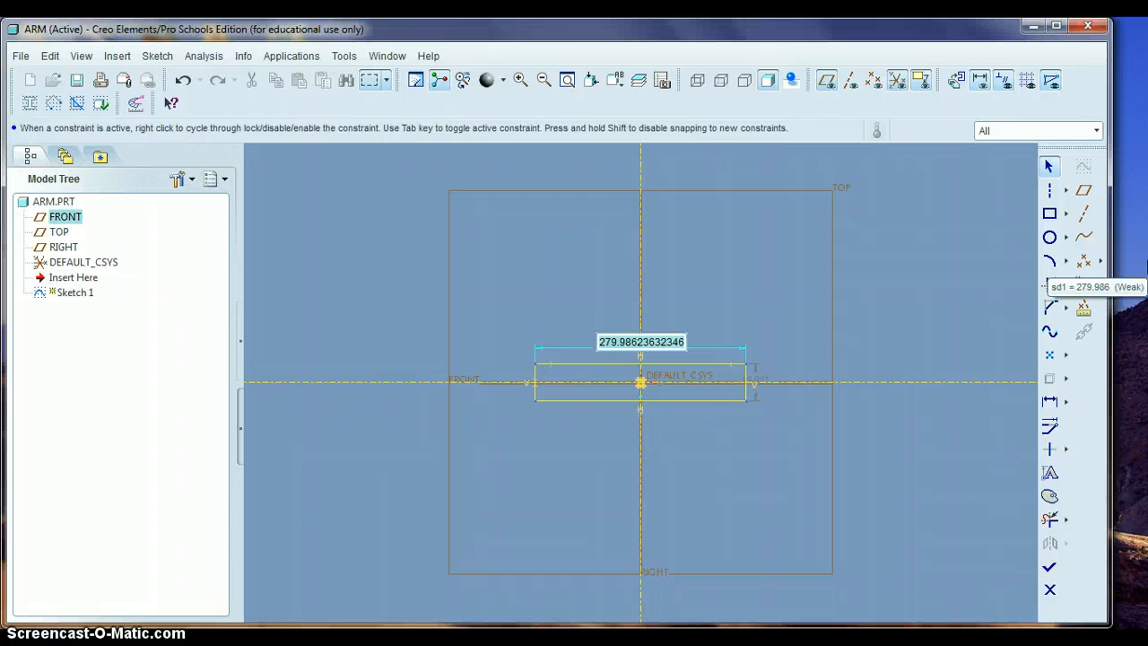
{"action": "type", "text": "5.5"}
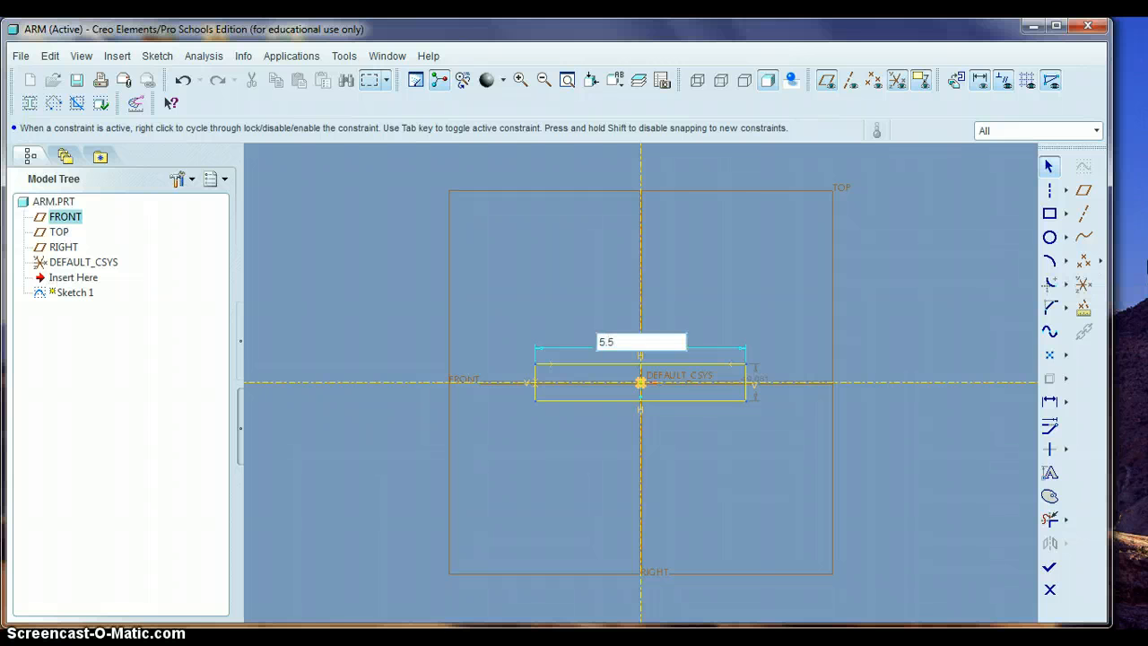
{"action": "key", "text": "Return"}
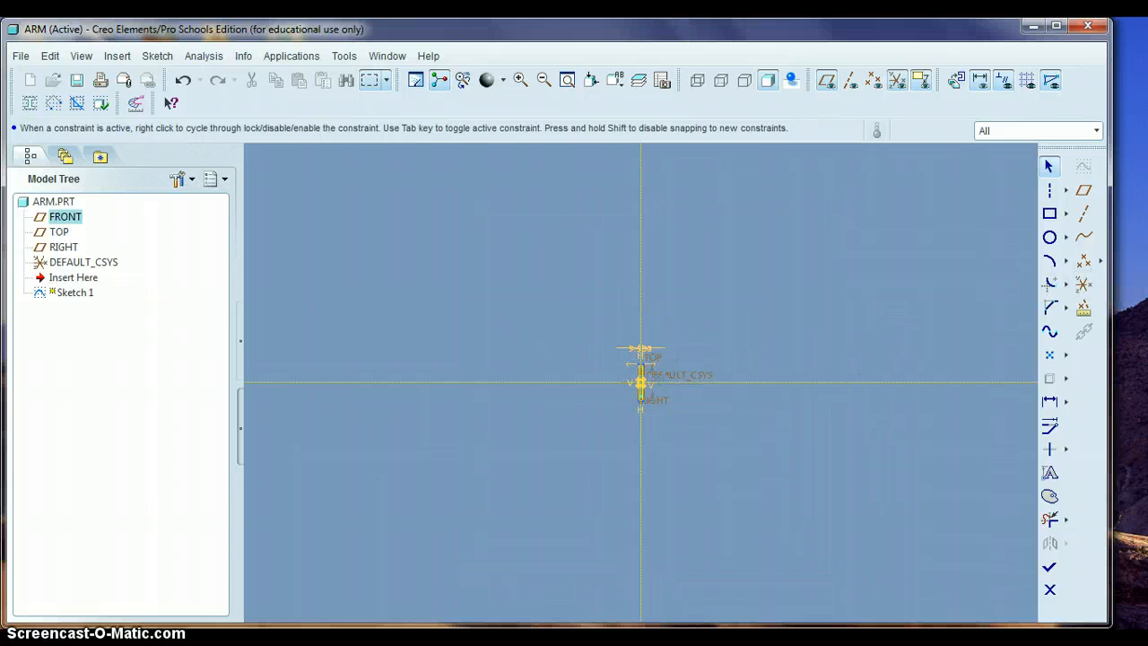
{"action": "left_click", "coordinate": [567, 80]}
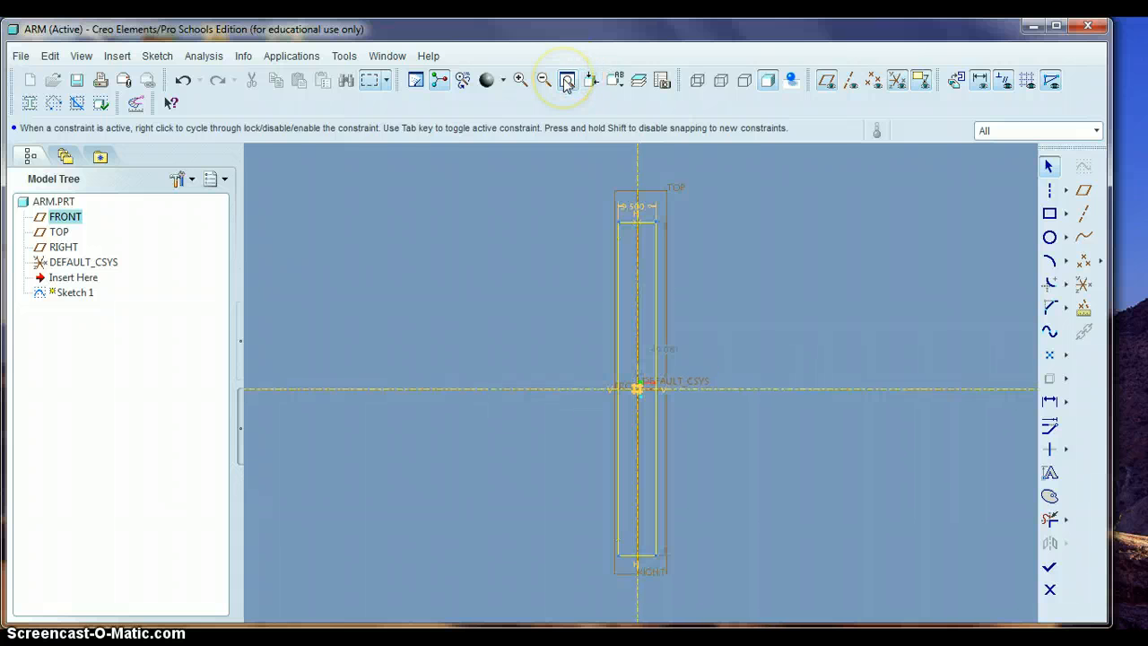
Set the rectangle's vertical dimension to 0.75 and finish the sketch
{"action": "double_click", "coordinate": [666, 347]}
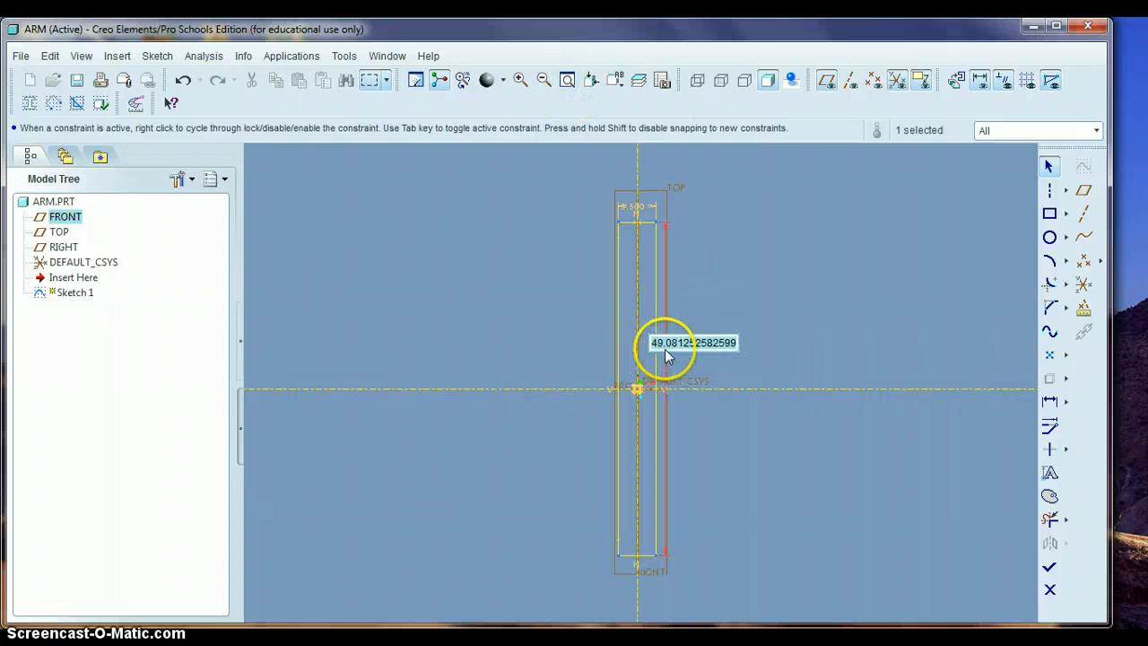
{"action": "key", "text": "BackSpace"}
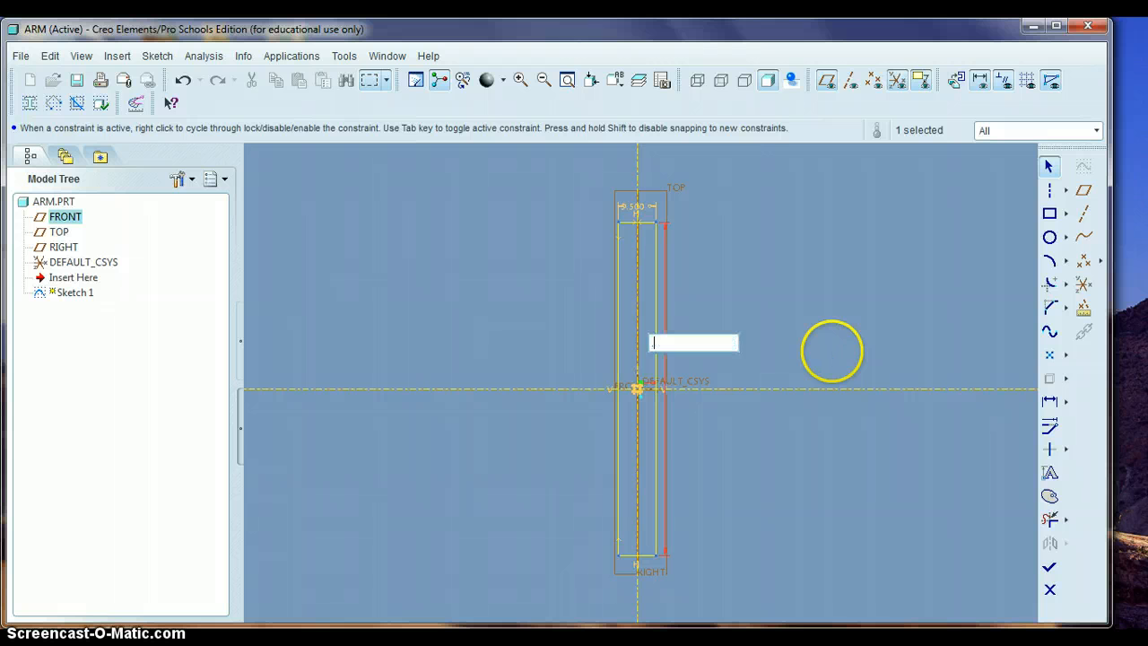
{"action": "type", "text": ".75"}
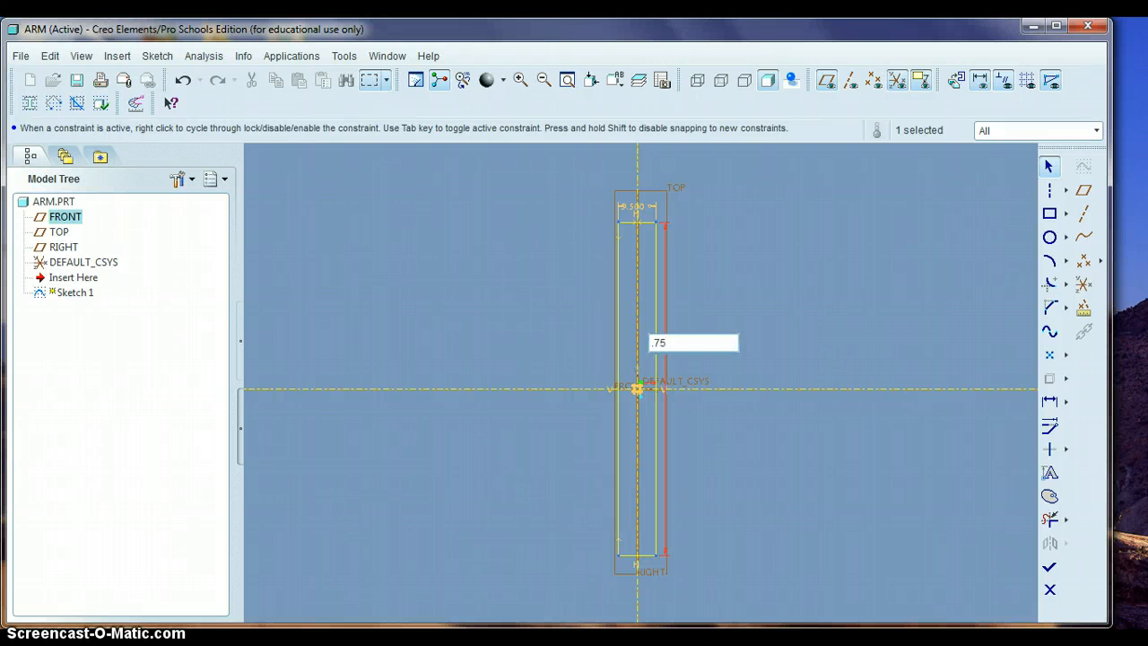
{"action": "key", "text": "Return"}
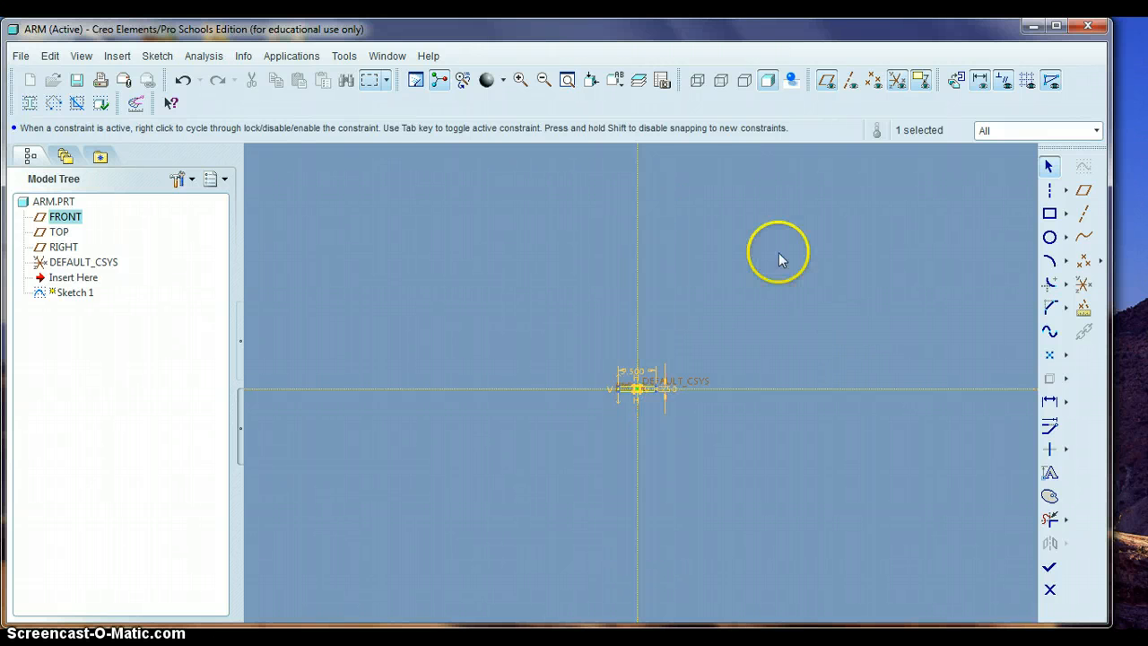
{"action": "left_click", "coordinate": [567, 81]}
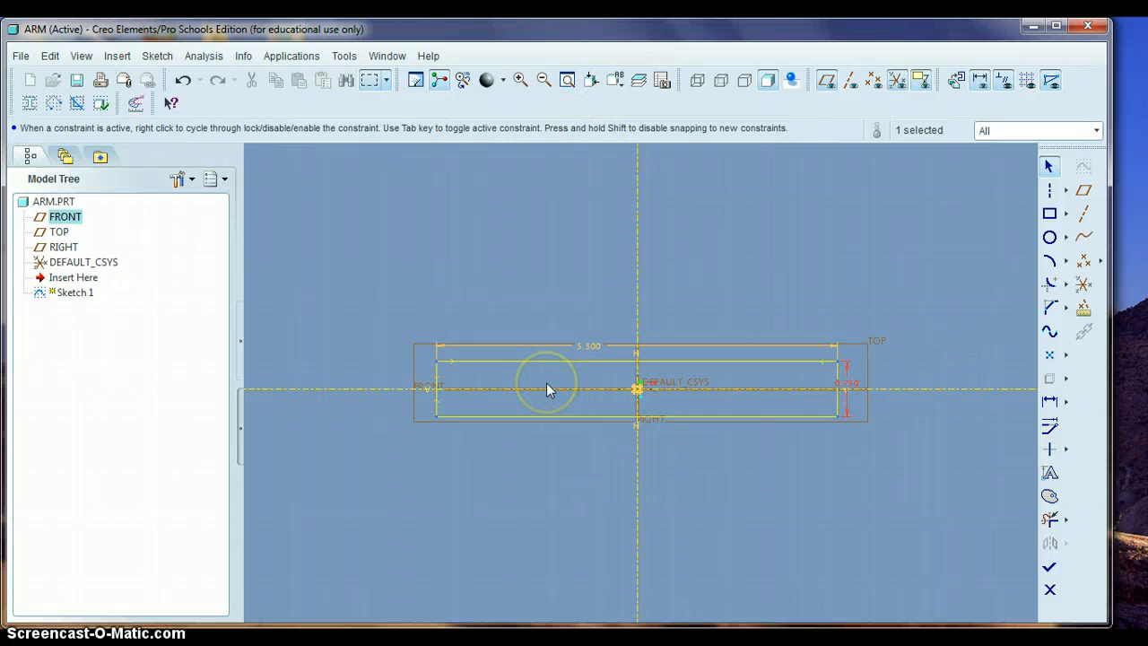
{"action": "left_click", "coordinate": [575, 399]}
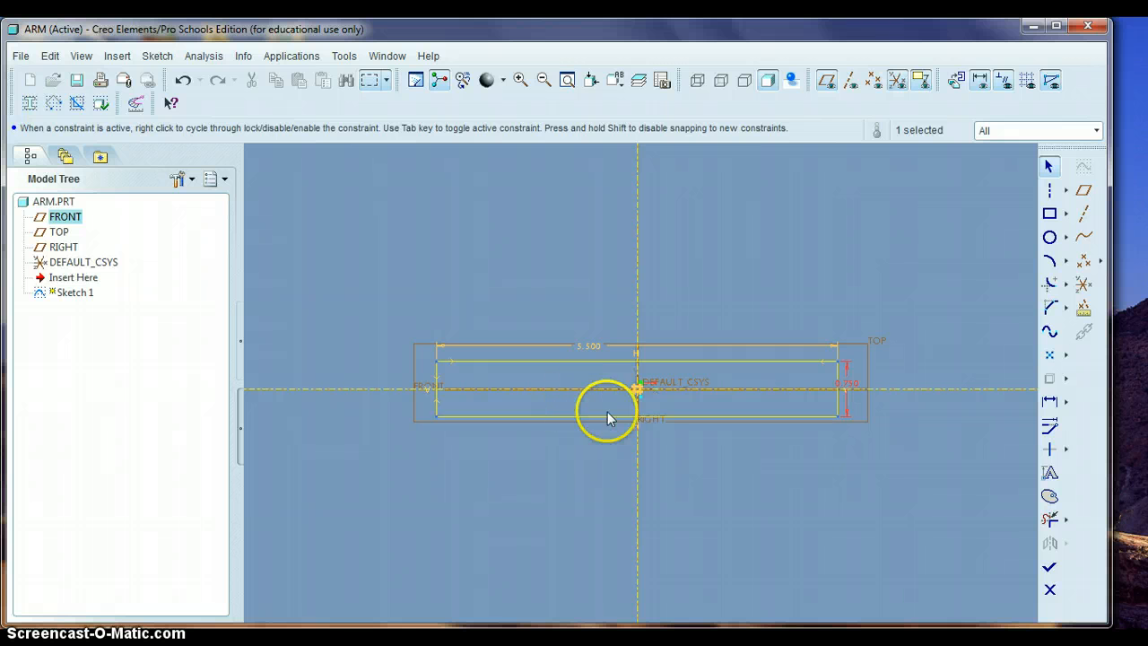
{"action": "left_click", "coordinate": [1054, 570]}
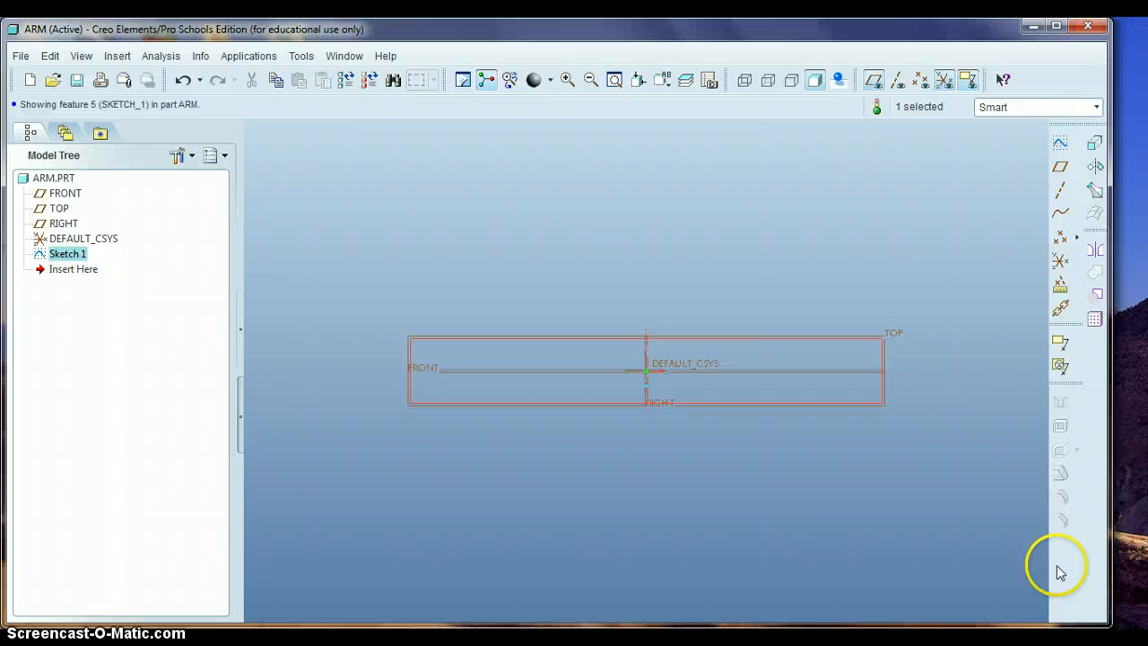
Extrude the rectangle sketch as a solid to a depth of 0.5
{"action": "left_click", "coordinate": [1094, 147]}
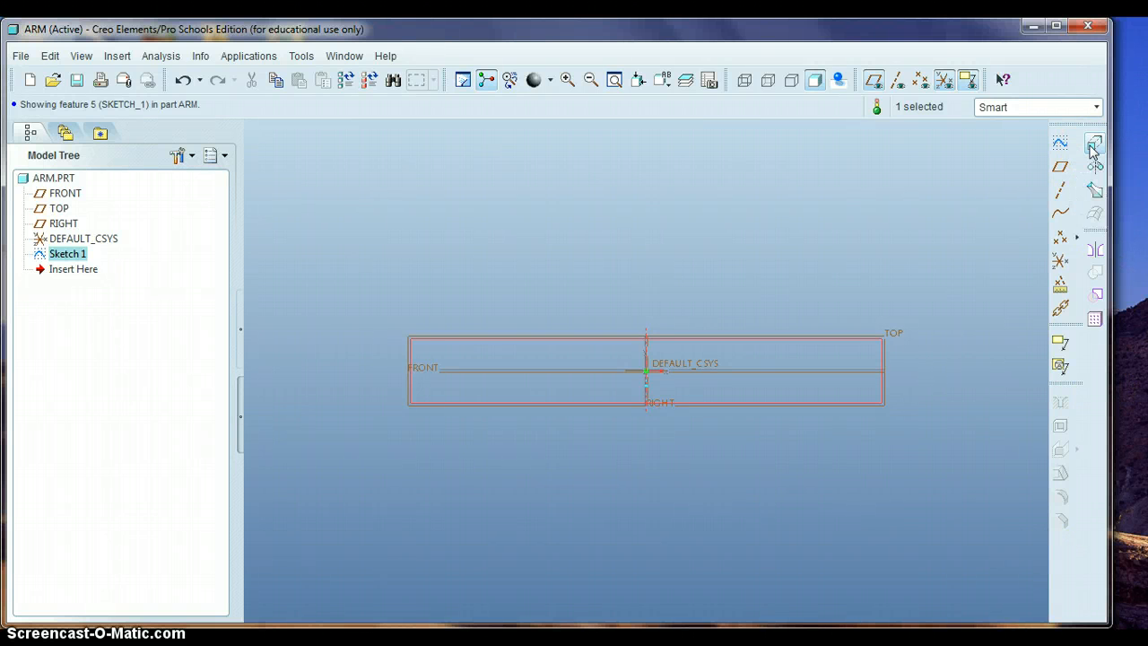
{"action": "middle_click_drag", "start_coordinate": [672, 427], "coordinate": [675, 386]}
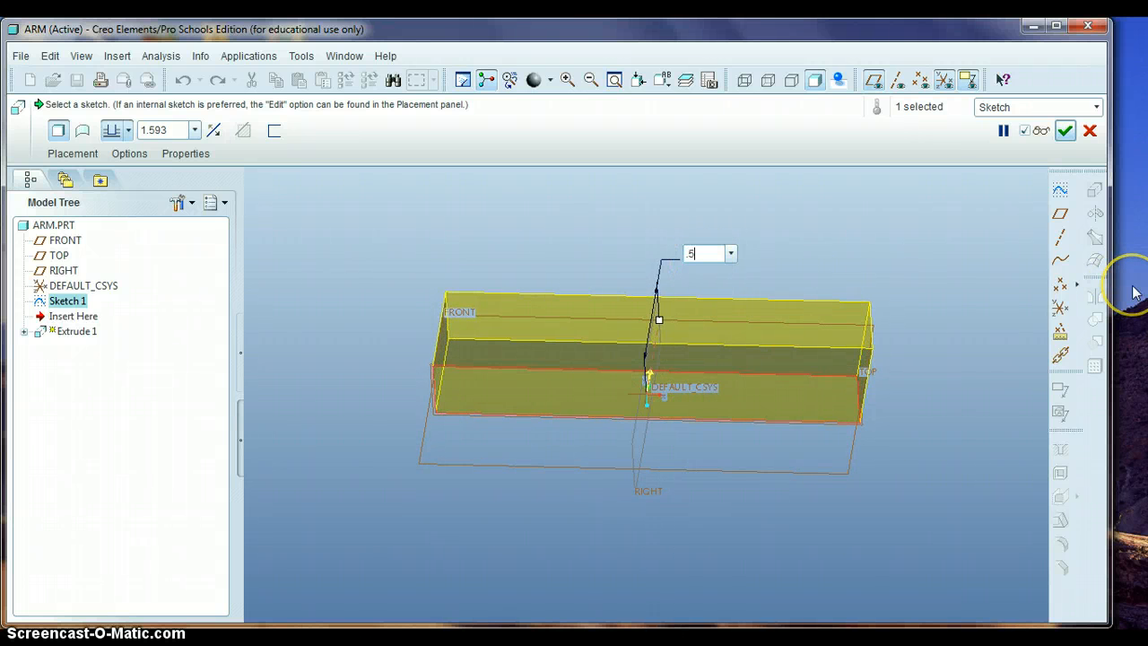
{"action": "key", "text": "Return"}
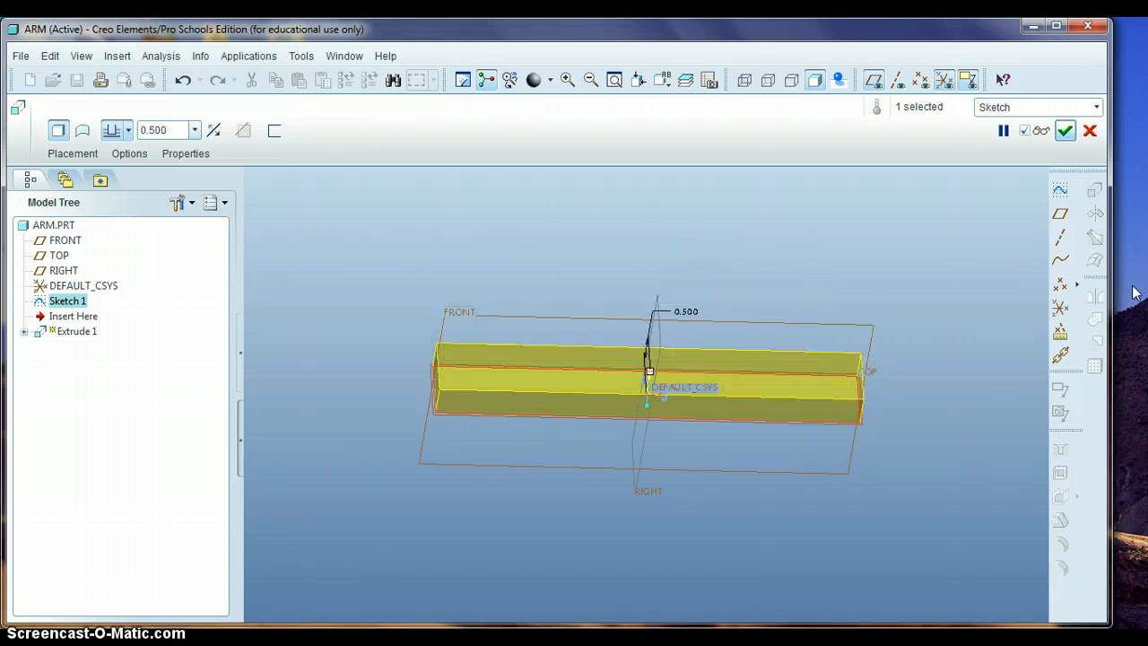
{"action": "left_click", "coordinate": [1064, 131]}
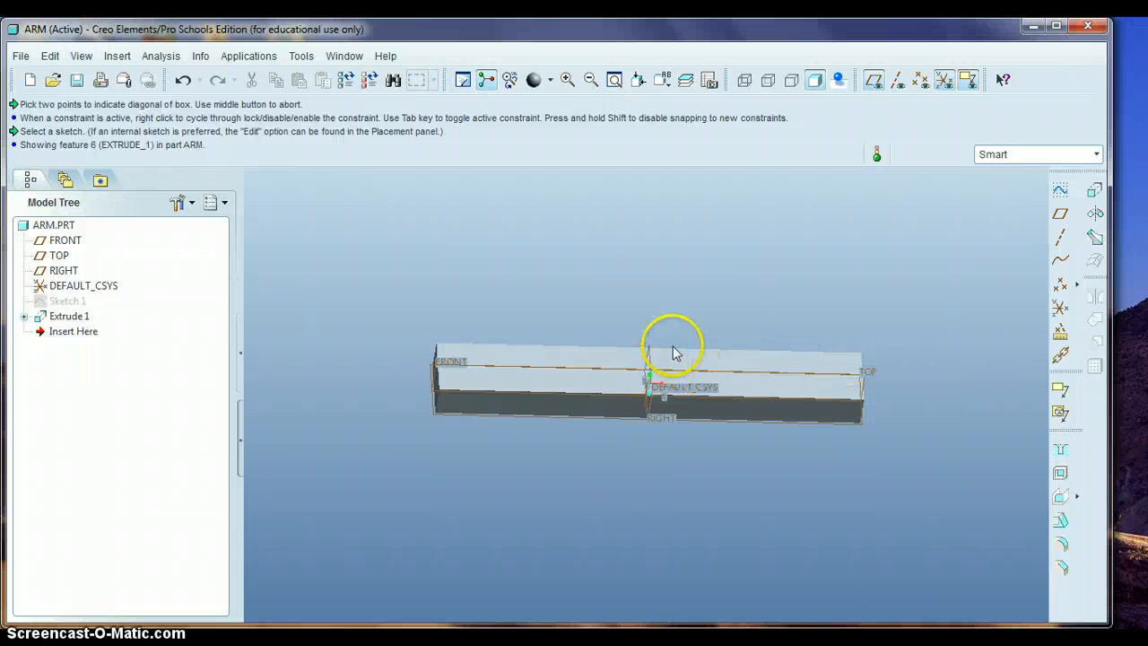
{"action": "mouse_move", "coordinate": [672, 349]}
{"action": "middle_mouse_down"}
{"action": "mouse_move", "coordinate": [687, 321]}
{"action": "mouse_move", "coordinate": [638, 333]}
{"action": "mouse_move", "coordinate": [628, 359]}
{"action": "mouse_move", "coordinate": [661, 337]}
{"action": "middle_mouse_up"}
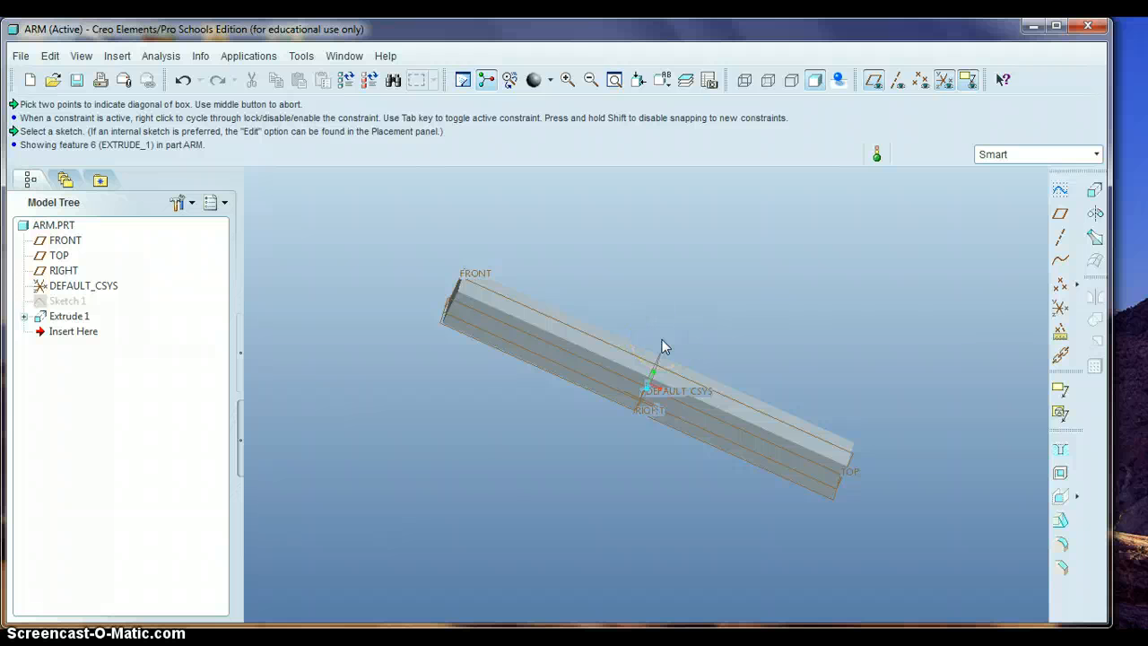
{"action": "middle_click_drag", "start_coordinate": [647, 291], "coordinate": [634, 292]}
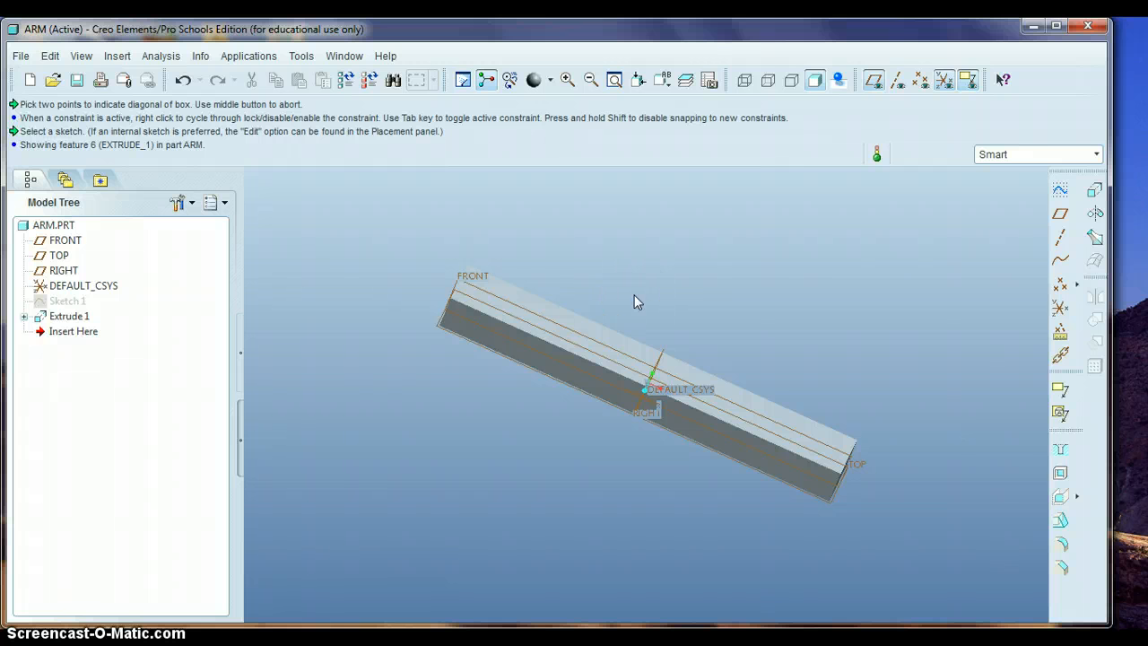
{"action": "left_click", "coordinate": [1059, 193]}
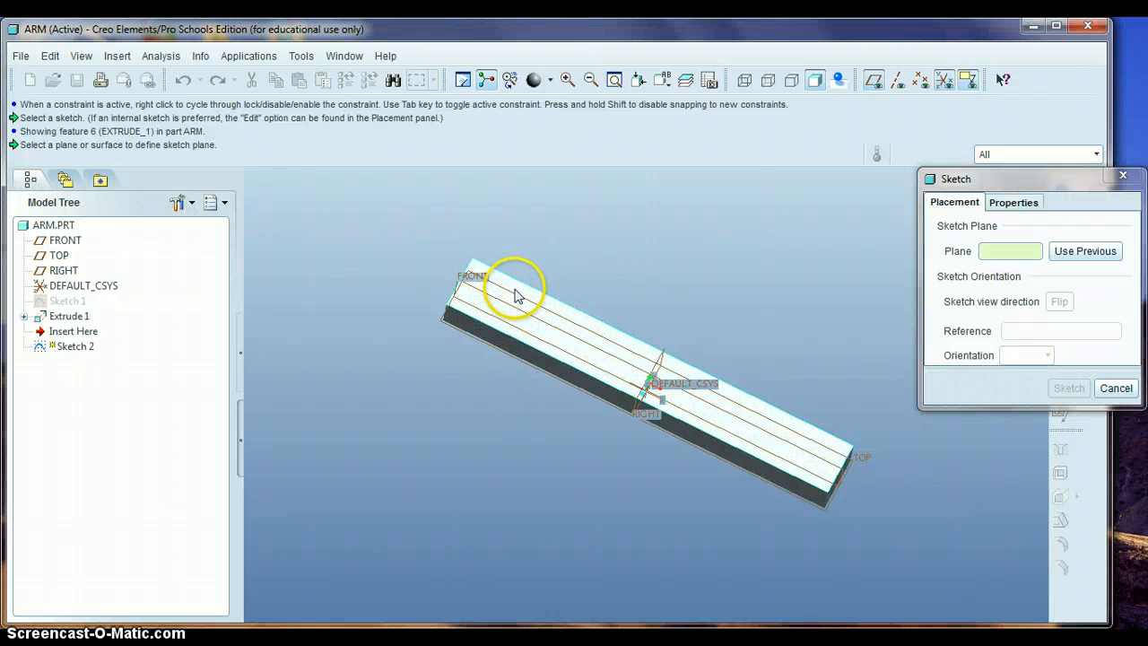
{"action": "scroll", "coordinate": [516, 296], "scroll_direction": "down", "scroll_amount": 3}
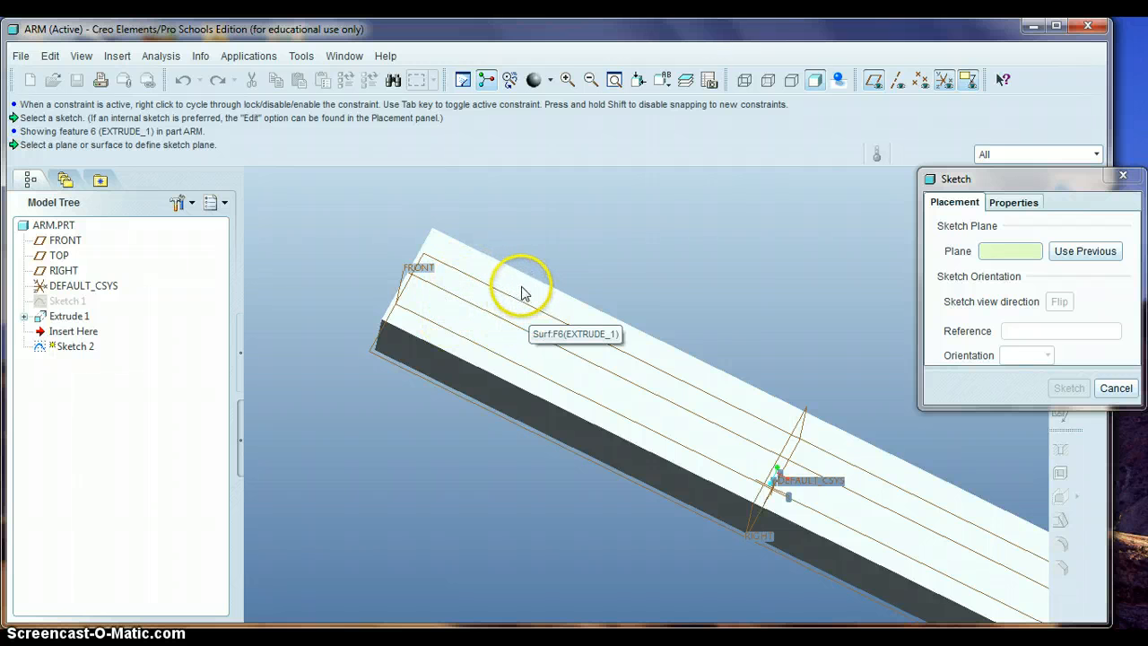
{"action": "left_click", "coordinate": [542, 305]}
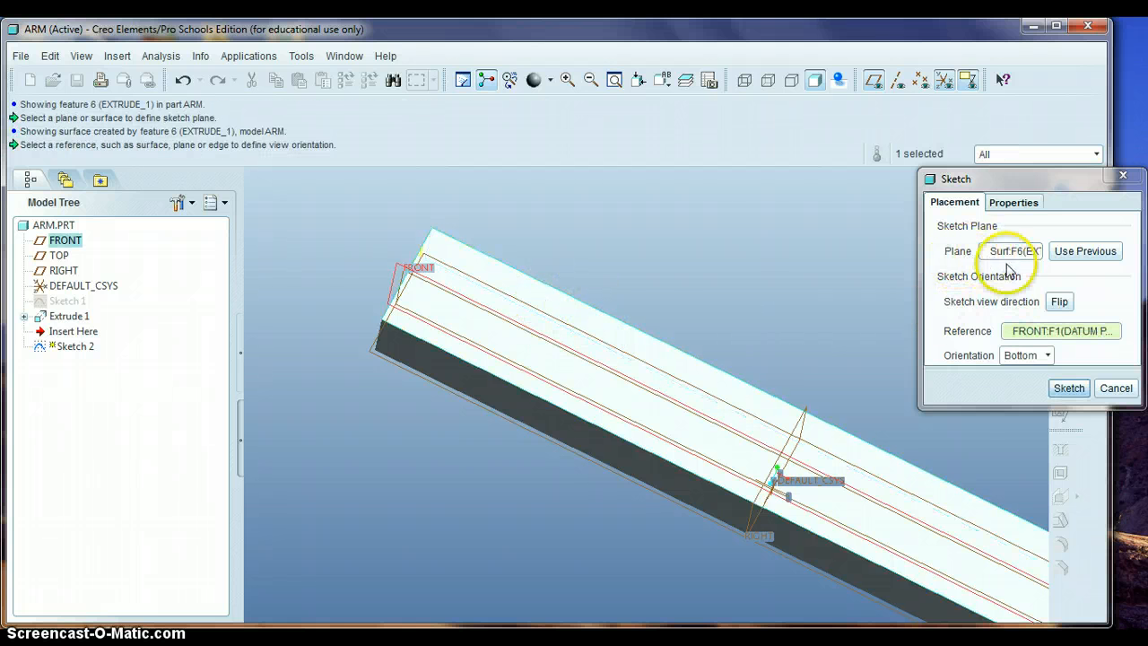
{"action": "left_click", "coordinate": [1067, 388]}
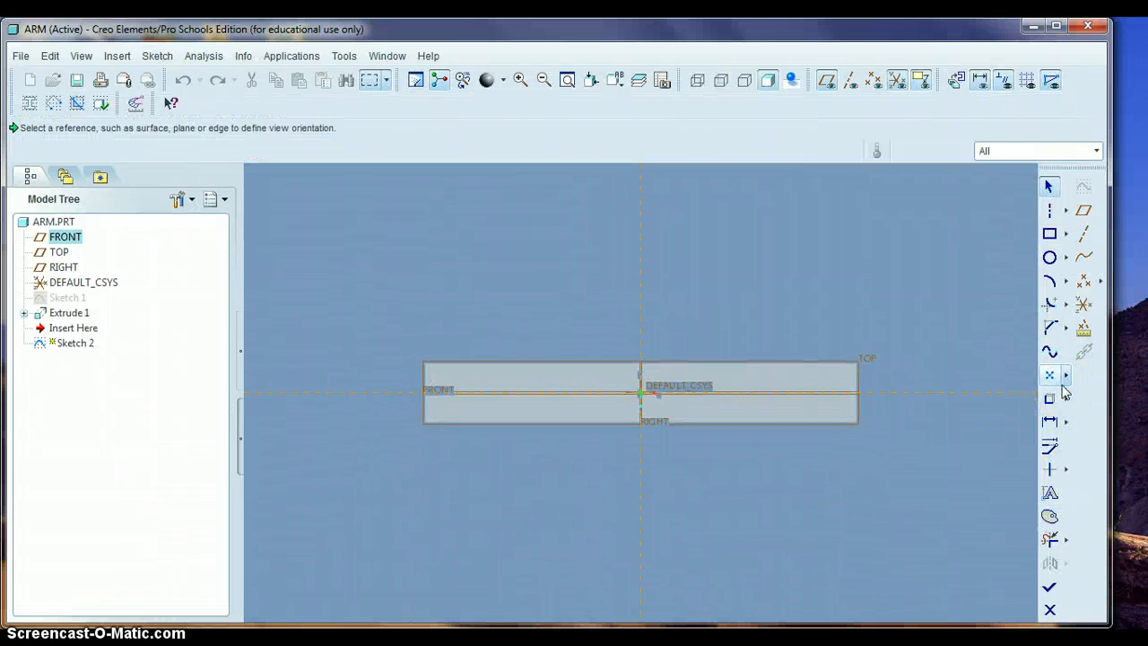
{"action": "left_click", "coordinate": [1051, 613]}
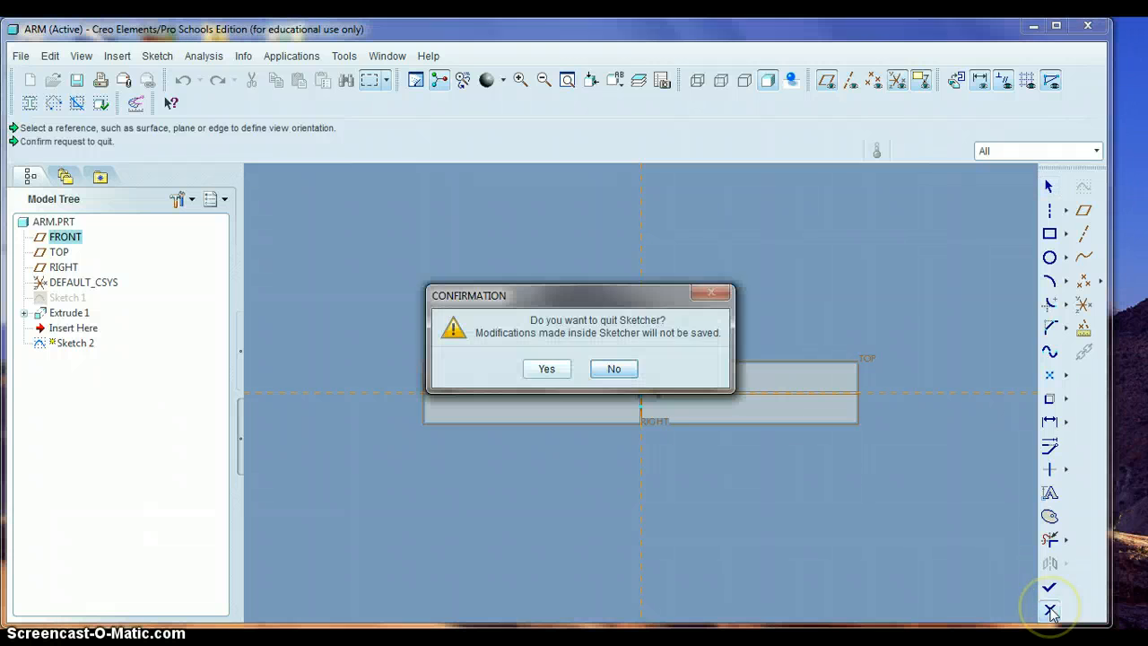
{"action": "left_click", "coordinate": [545, 367]}
Start a new sketch on the FRONT datum plane, using the TOP plane as the top orientation reference
{"action": "middle_click_drag", "start_coordinate": [608, 422], "coordinate": [613, 379]}
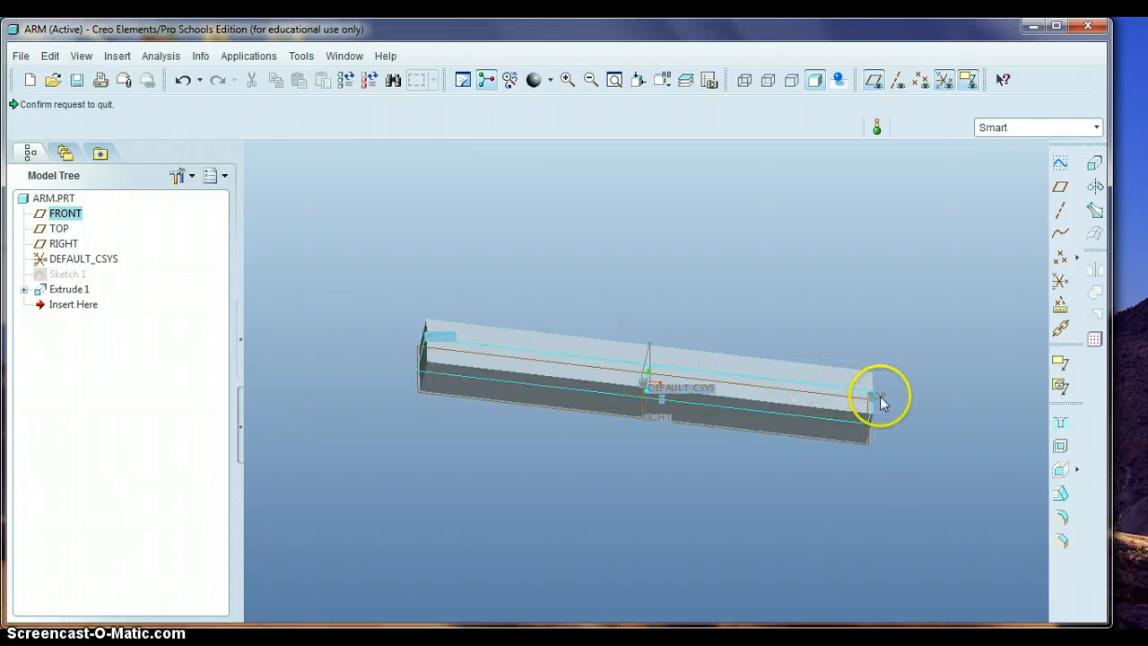
{"action": "mouse_move", "coordinate": [939, 422]}
{"action": "middle_mouse_down"}
{"action": "mouse_move", "coordinate": [930, 392]}
{"action": "mouse_move", "coordinate": [938, 407]}
{"action": "middle_mouse_up"}
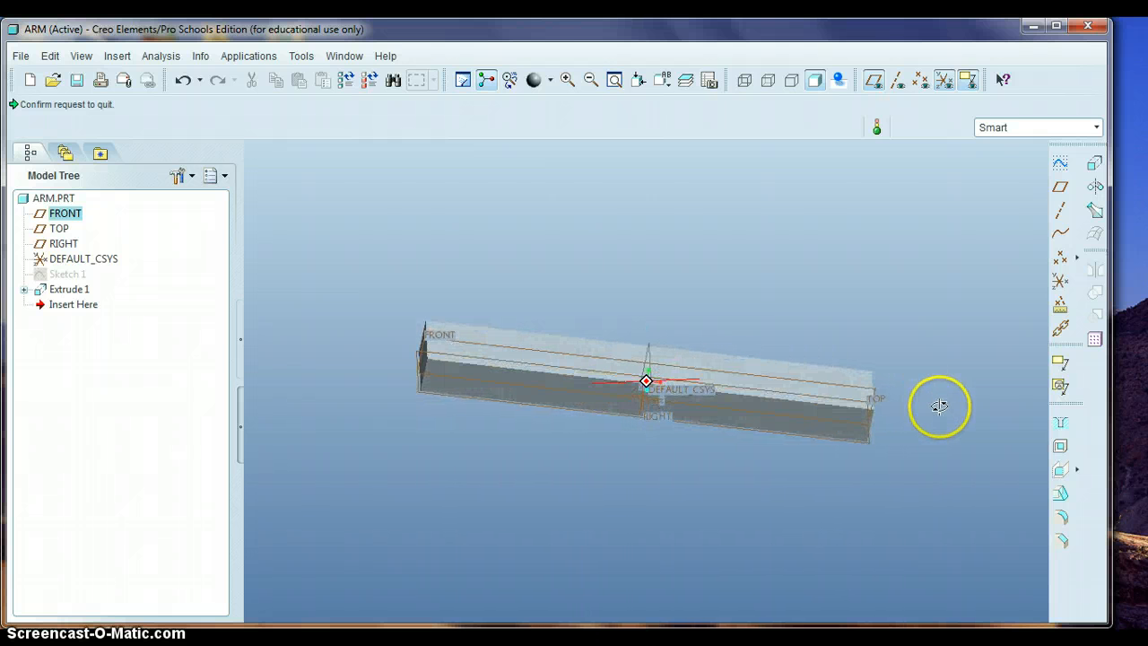
{"action": "left_click", "coordinate": [444, 338]}
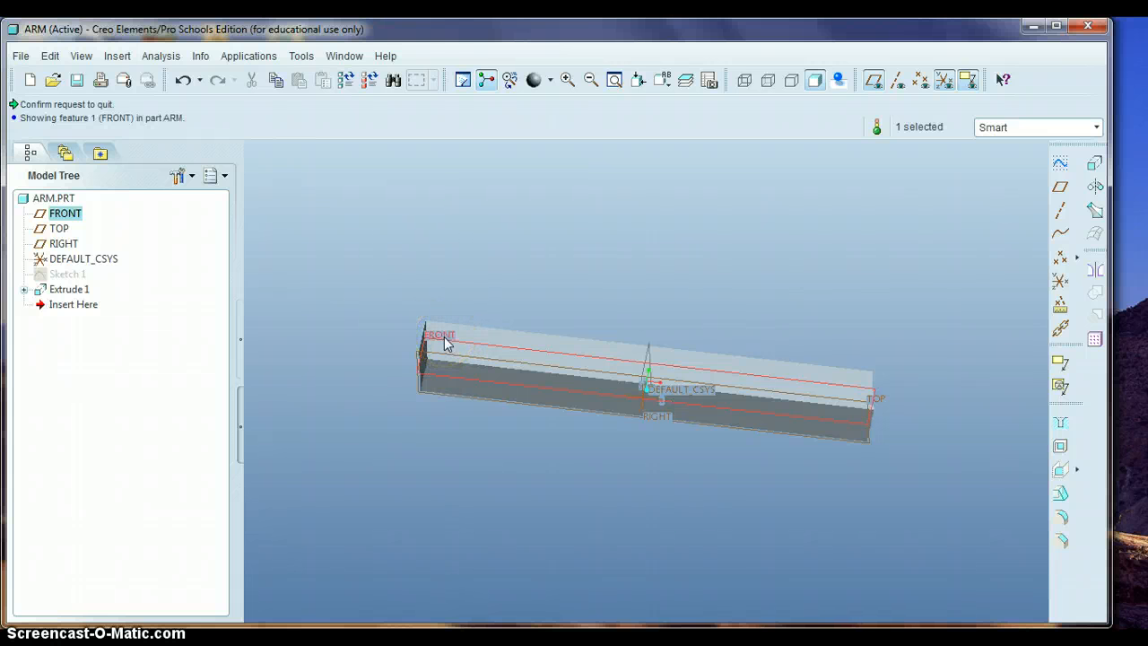
{"action": "left_click", "coordinate": [1059, 163]}
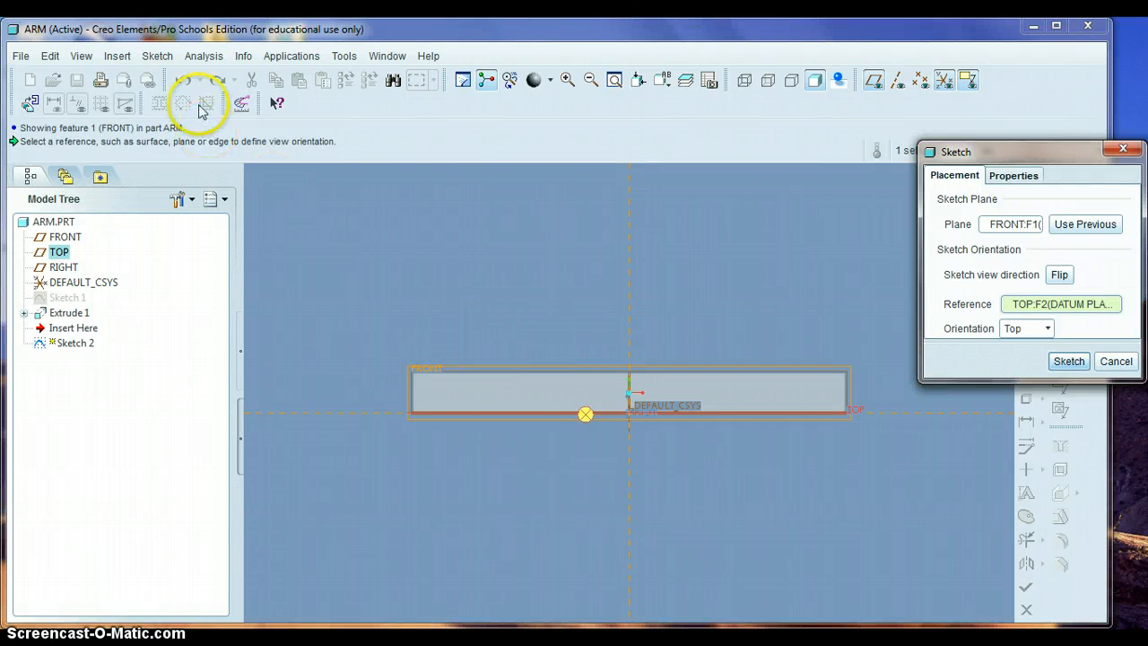
{"action": "left_click", "coordinate": [1069, 361]}
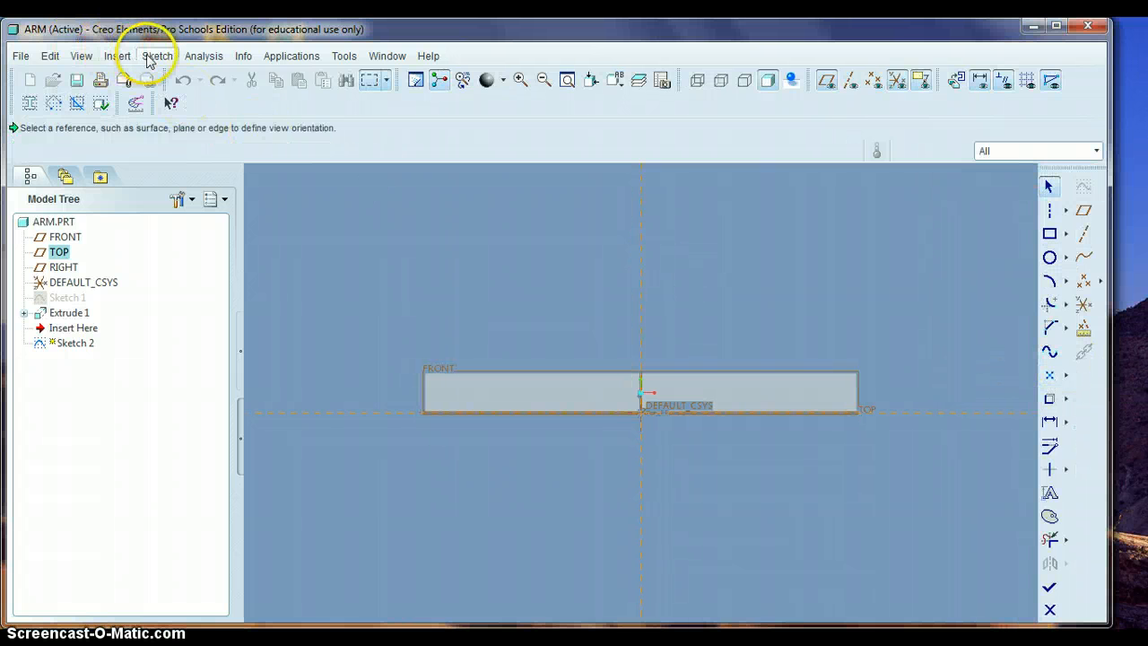
Add the bar's upper edge and left end surfaces as sketch references
{"action": "left_click", "coordinate": [149, 60]}
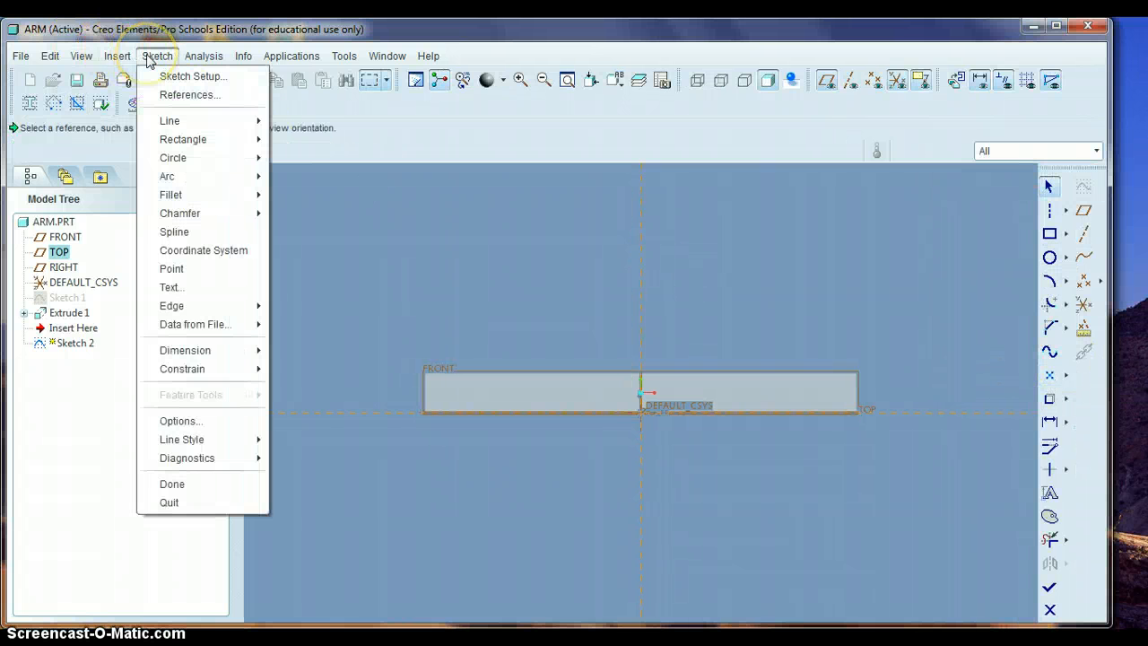
{"action": "left_click", "coordinate": [164, 98]}
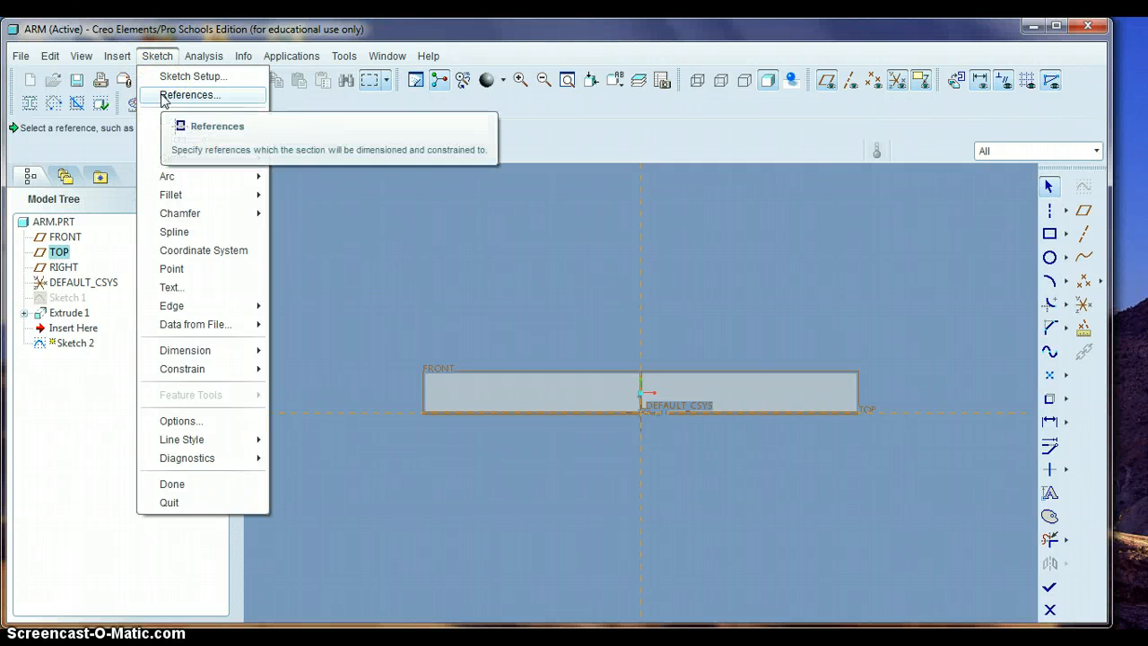
{"action": "left_click", "coordinate": [164, 97]}
{"action": "scroll", "coordinate": [475, 398], "scroll_direction": "up", "scroll_amount": 3}
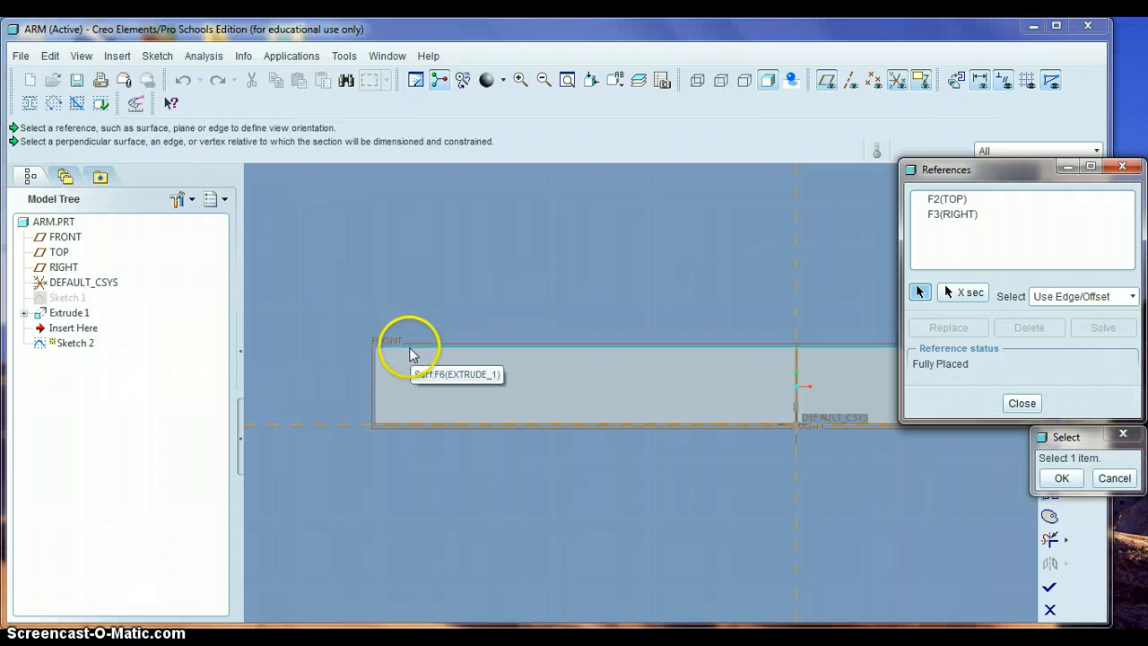
{"action": "left_click", "coordinate": [409, 353]}
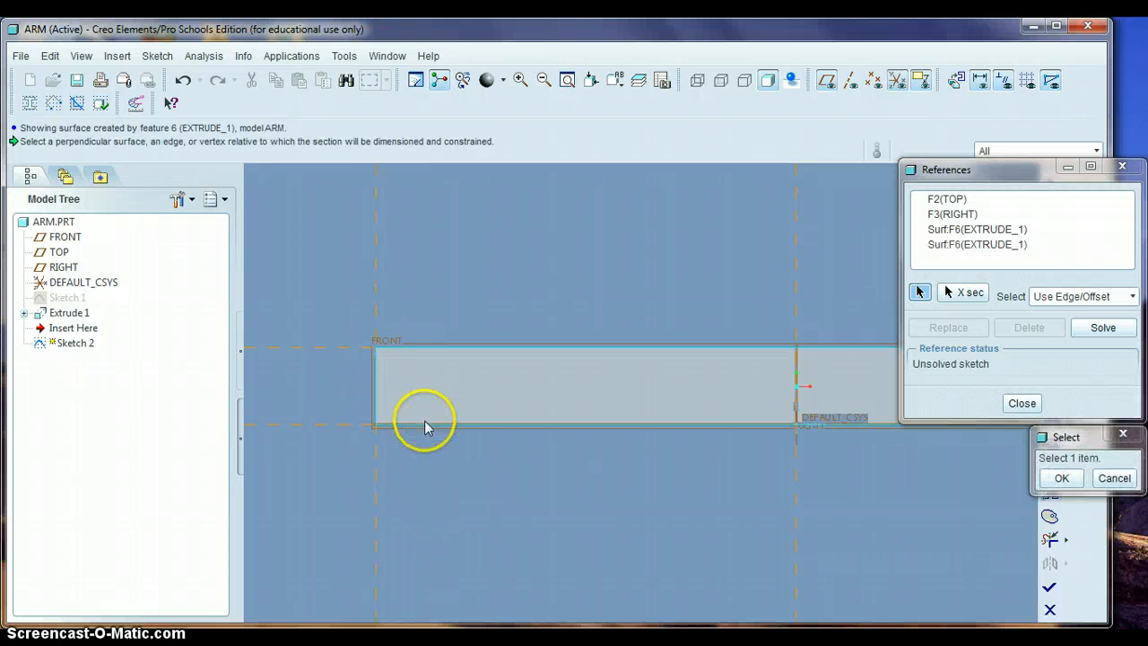
{"action": "left_click", "coordinate": [376, 386]}
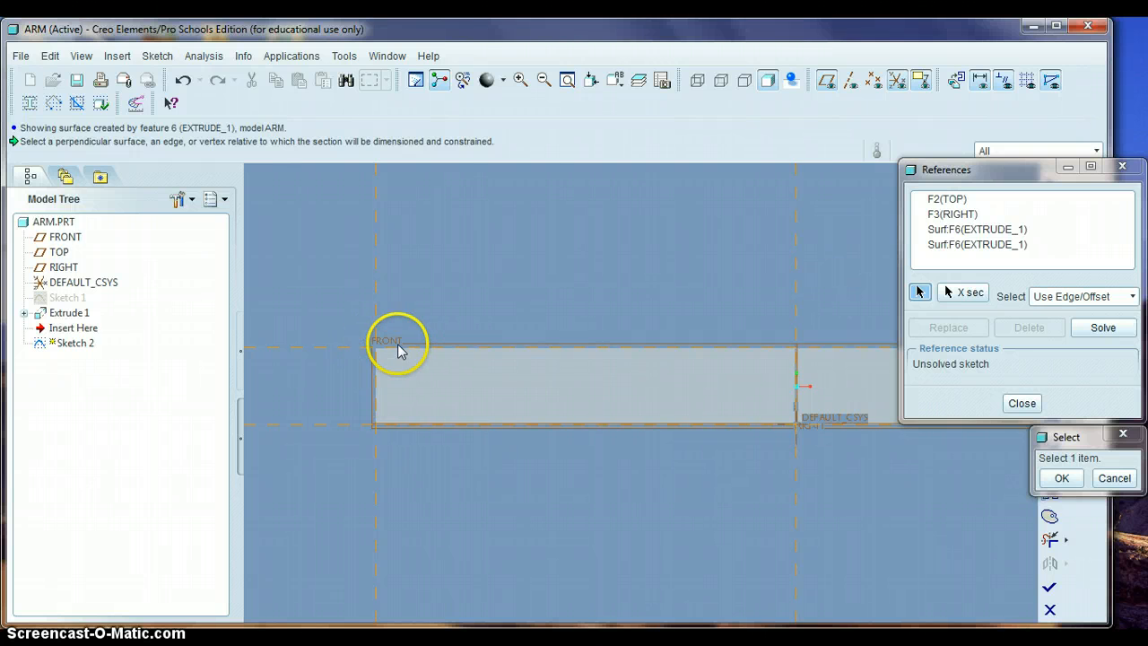
{"action": "left_click", "coordinate": [1019, 403]}
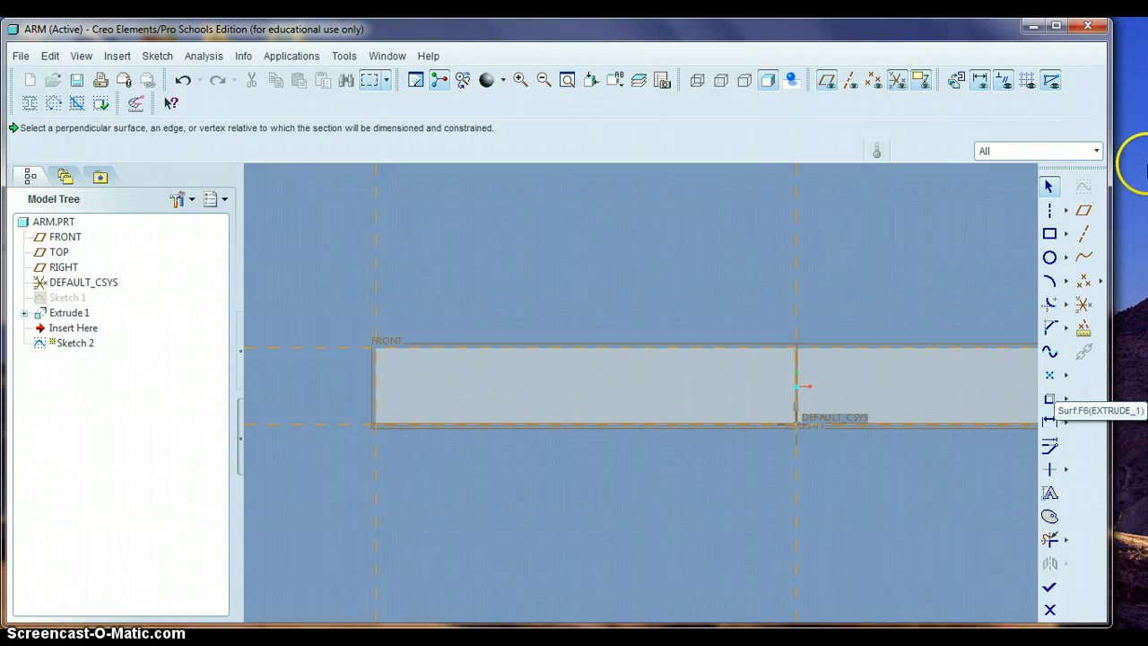
Sketch a line about 0.48 long on the bar's upper edge, about 0.43 from its left end, continuing into a slanted line about 0.25 high
{"action": "left_click", "coordinate": [1066, 210]}
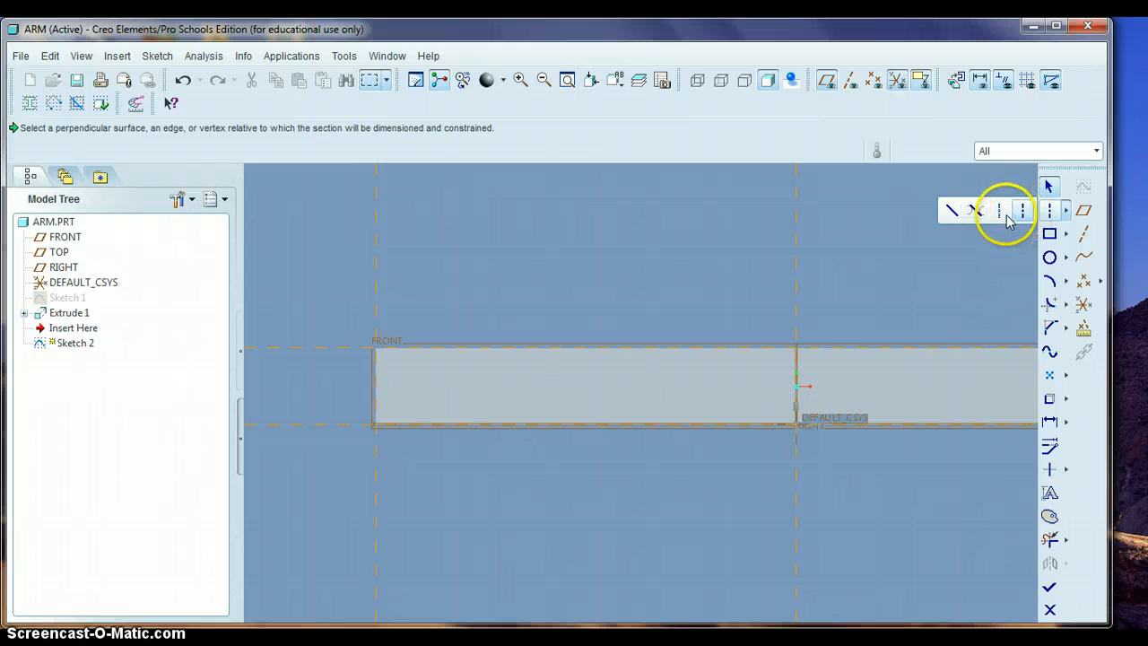
{"action": "left_click", "coordinate": [951, 213]}
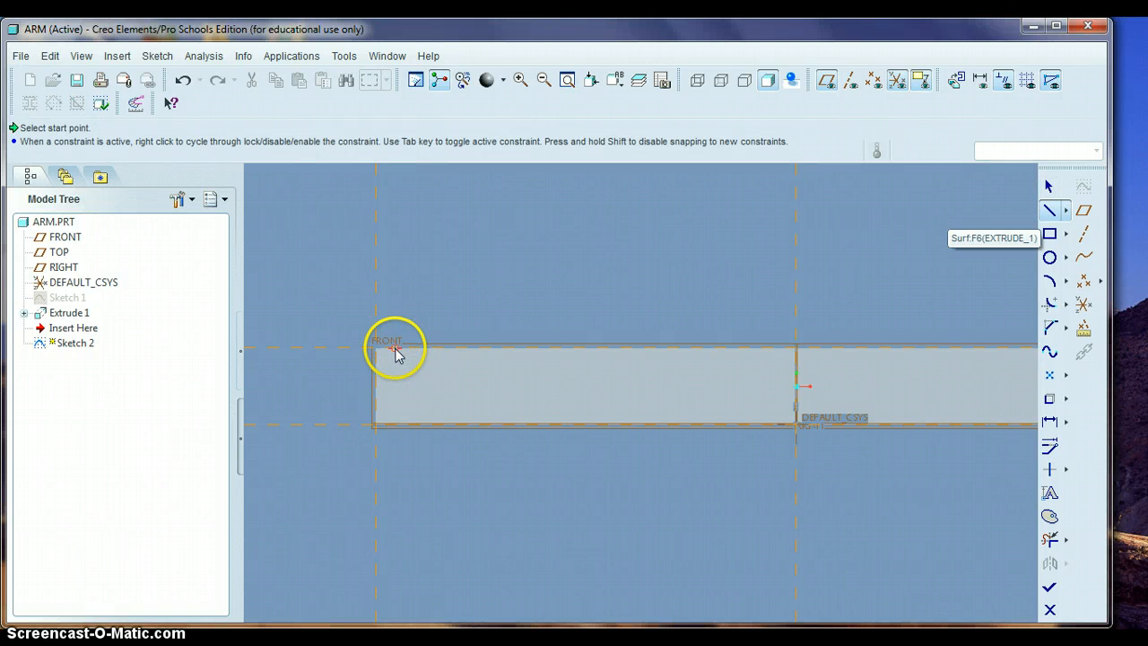
{"action": "left_click", "coordinate": [444, 353]}
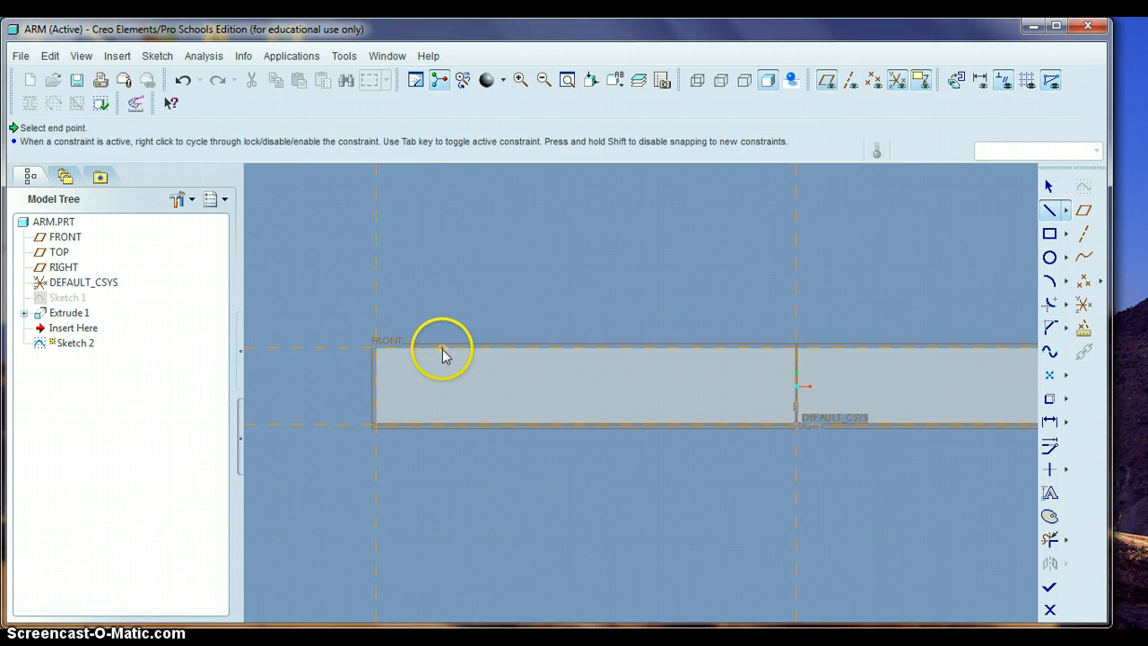
{"action": "left_click", "coordinate": [516, 341]}
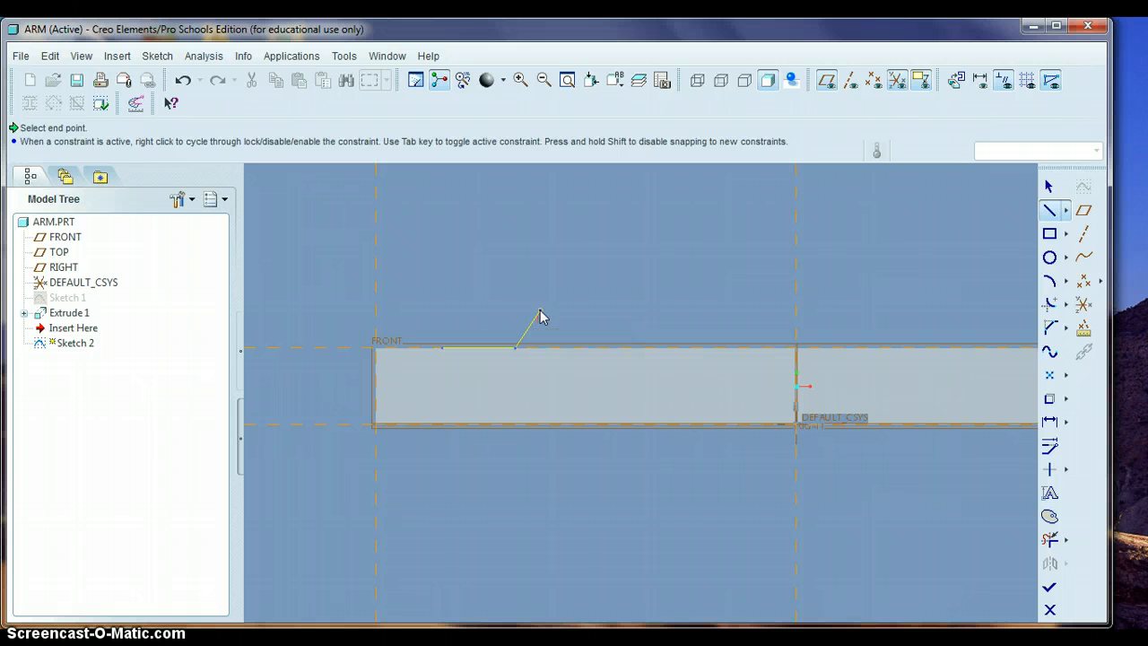
{"action": "left_click", "coordinate": [539, 312]}
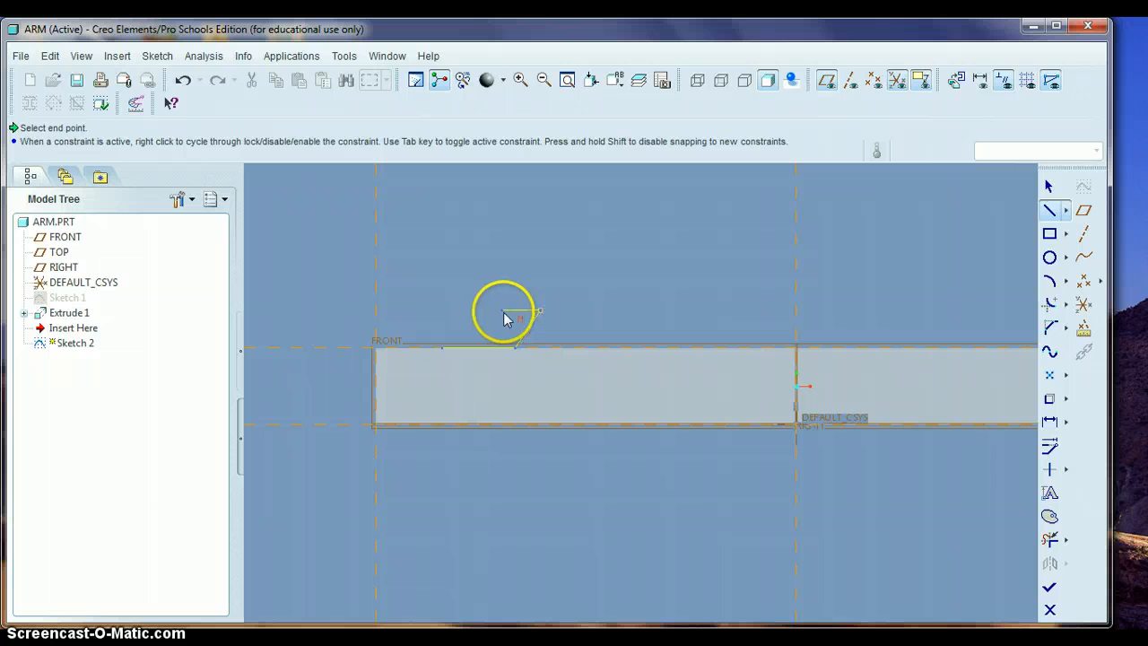
{"action": "left_click", "coordinate": [441, 313]}
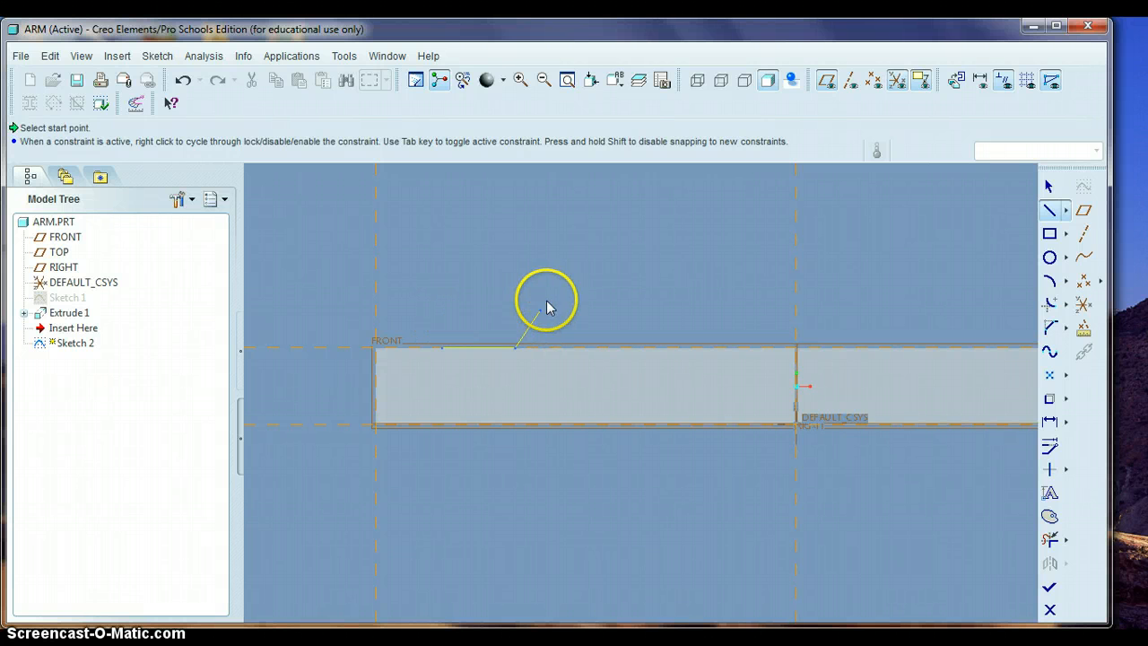
{"action": "left_click", "coordinate": [1049, 186]}
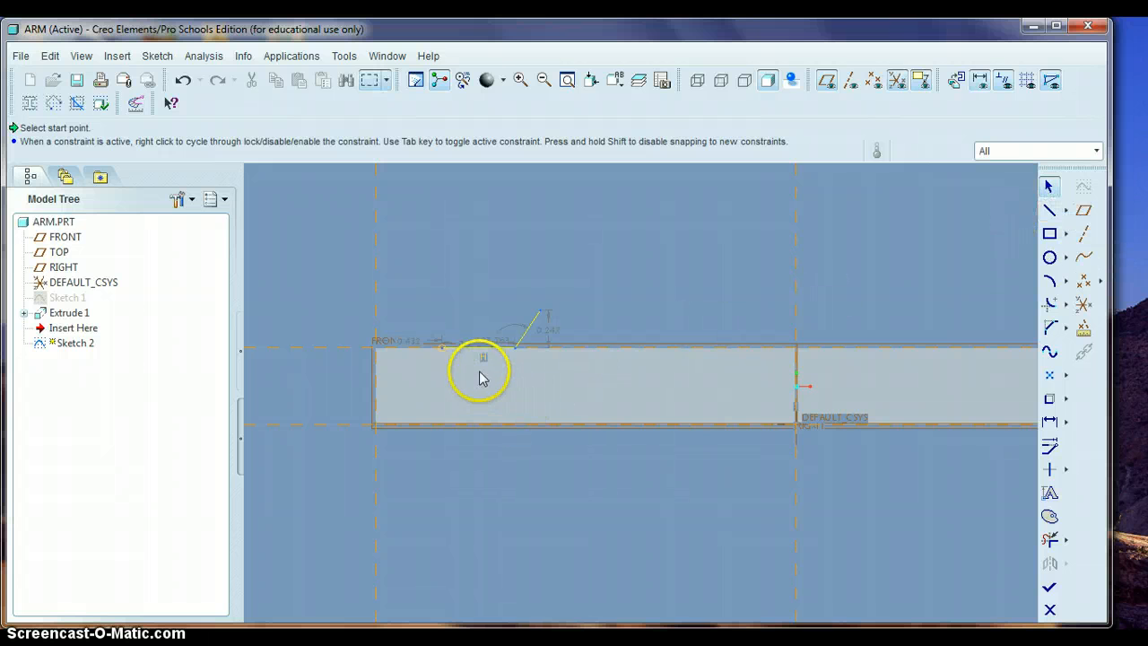
Set the horizontal line's length to 0.5 and the slanted line's height to 1
{"action": "scroll", "coordinate": [475, 363], "scroll_direction": "down", "scroll_amount": 2}
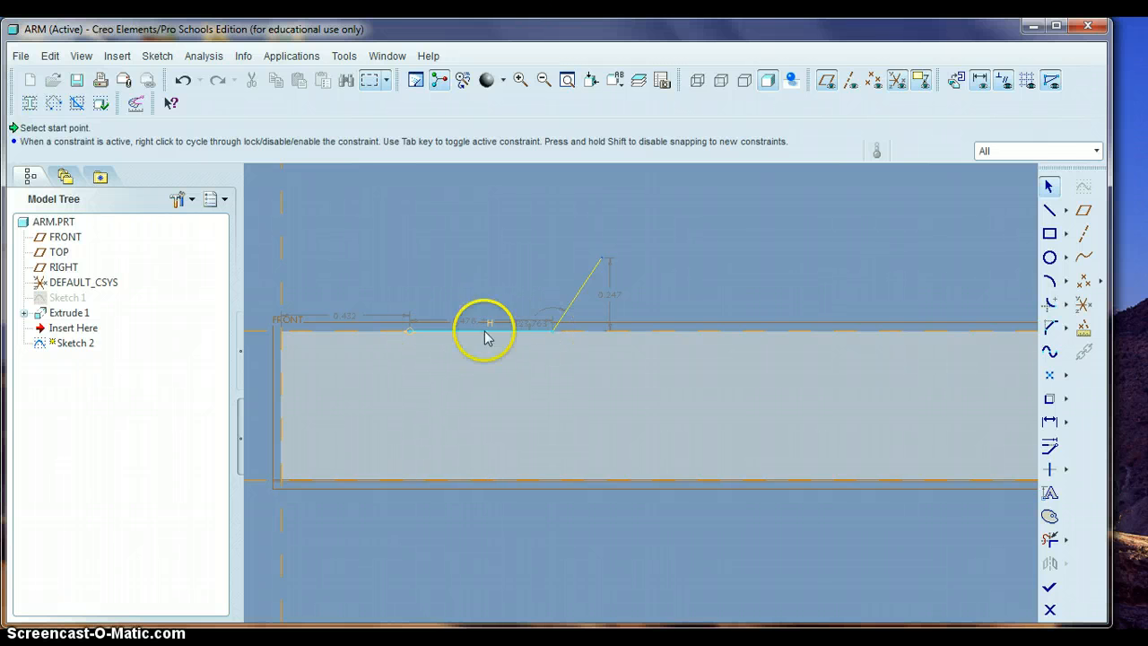
{"action": "double_click", "coordinate": [461, 320]}
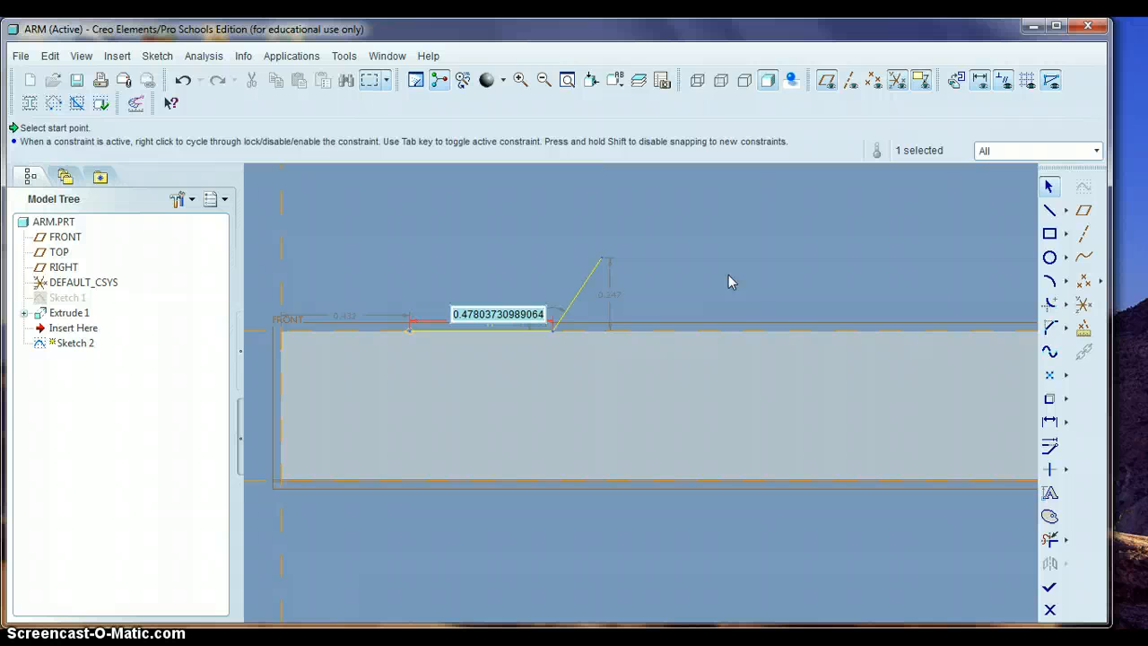
{"action": "type", "text": ".5"}
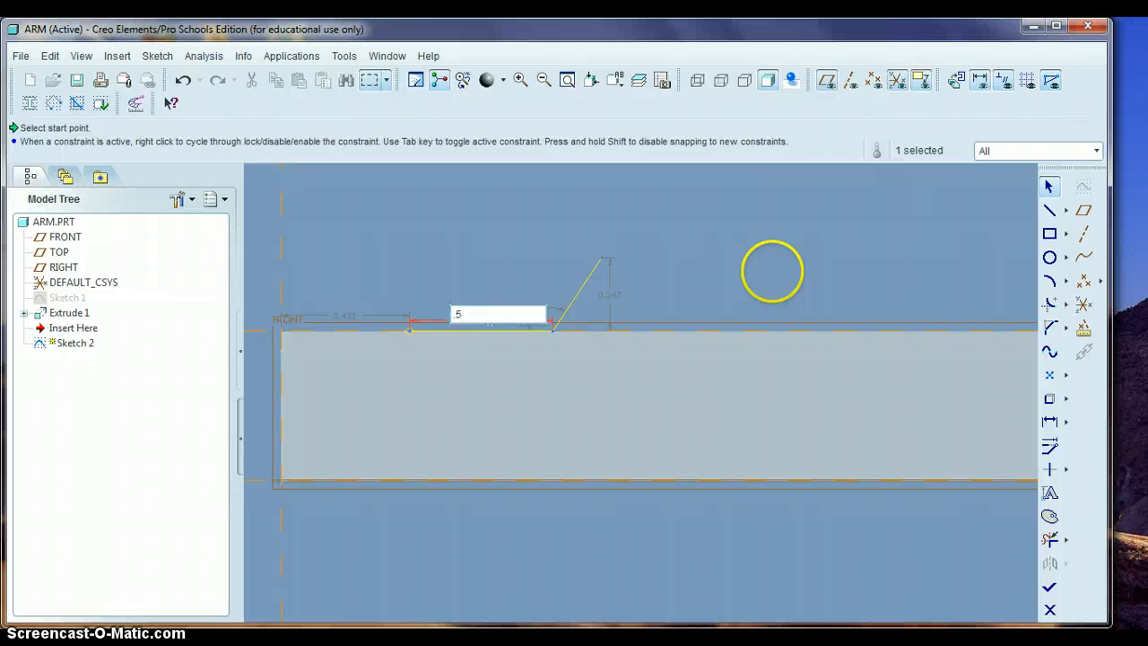
{"action": "key", "text": "Return"}
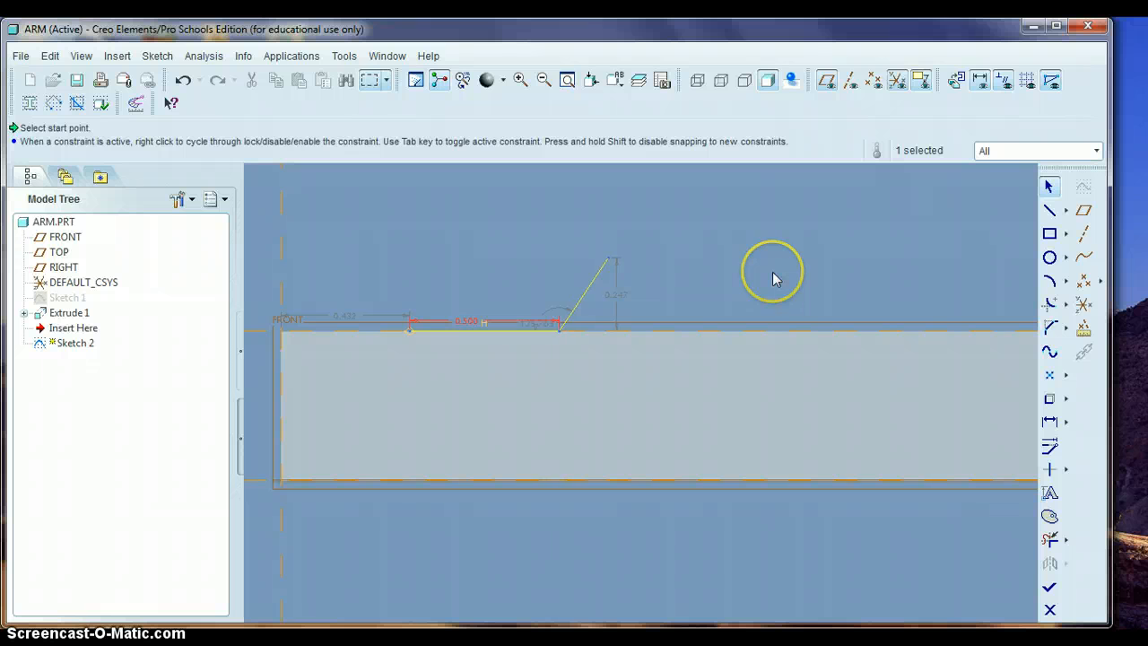
{"action": "double_click", "coordinate": [617, 301]}
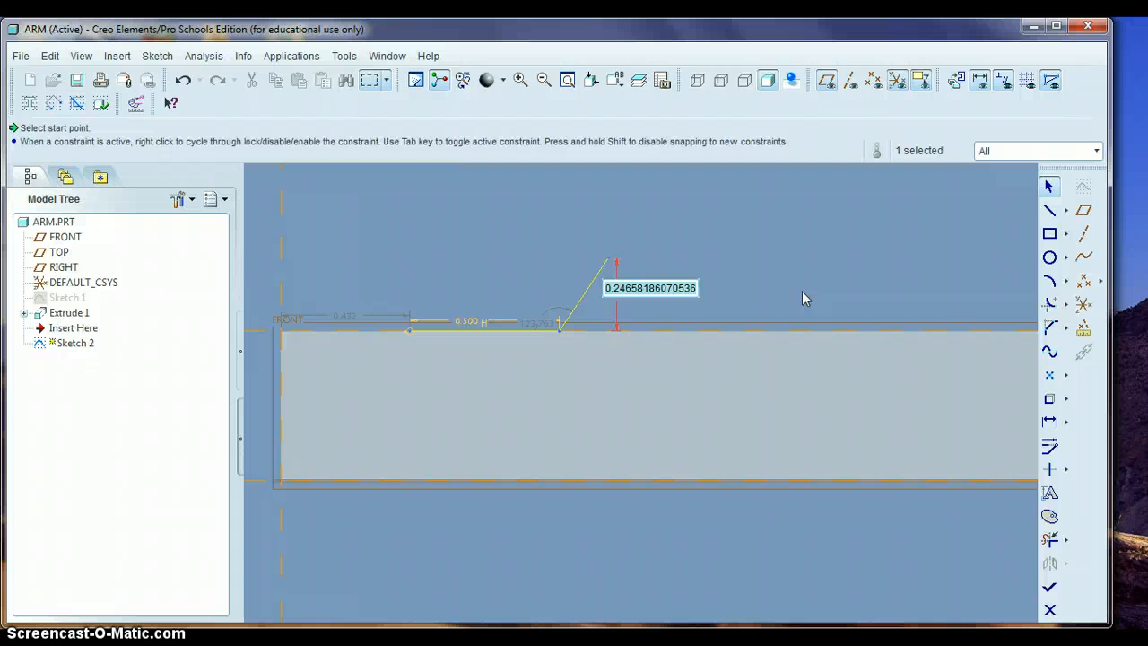
{"action": "type", "text": "1"}
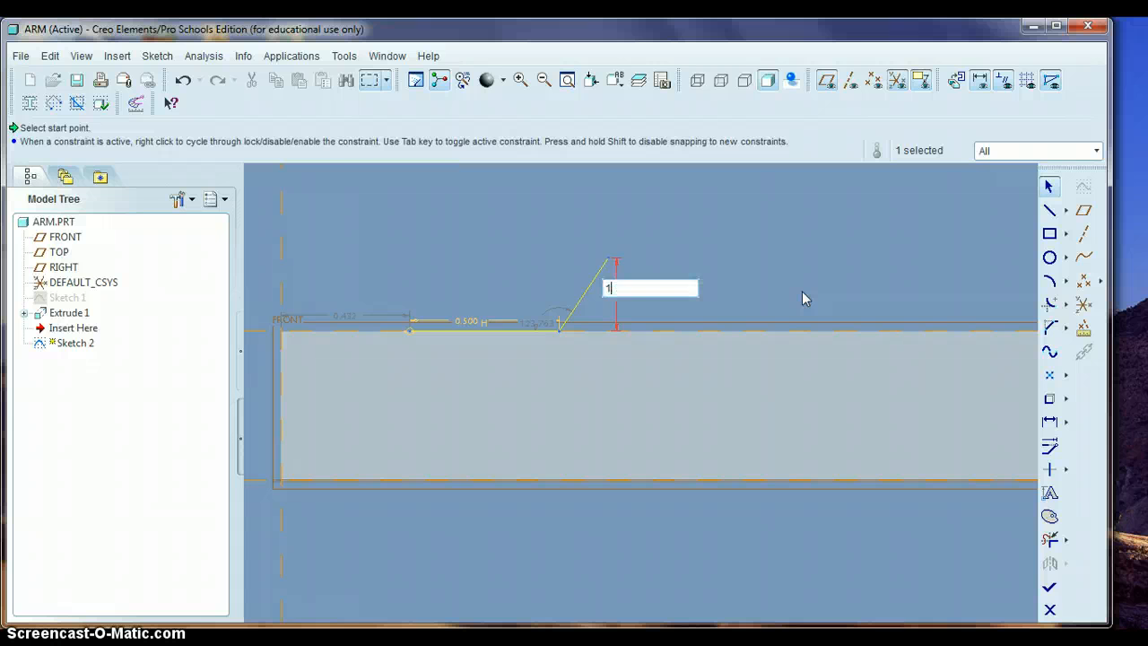
{"action": "key", "text": "Return"}
Set the horizontal line's distance from the bar's left end to 0.5
{"action": "scroll", "coordinate": [884, 299], "scroll_direction": "down", "scroll_amount": 4}
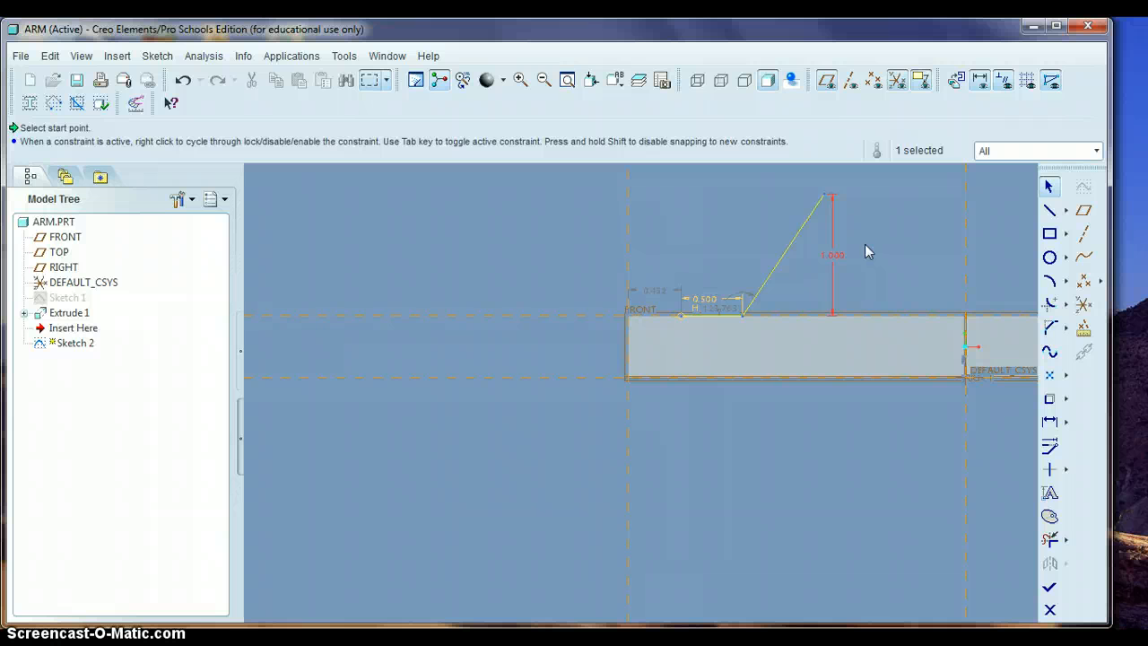
{"action": "double_click", "coordinate": [653, 293]}
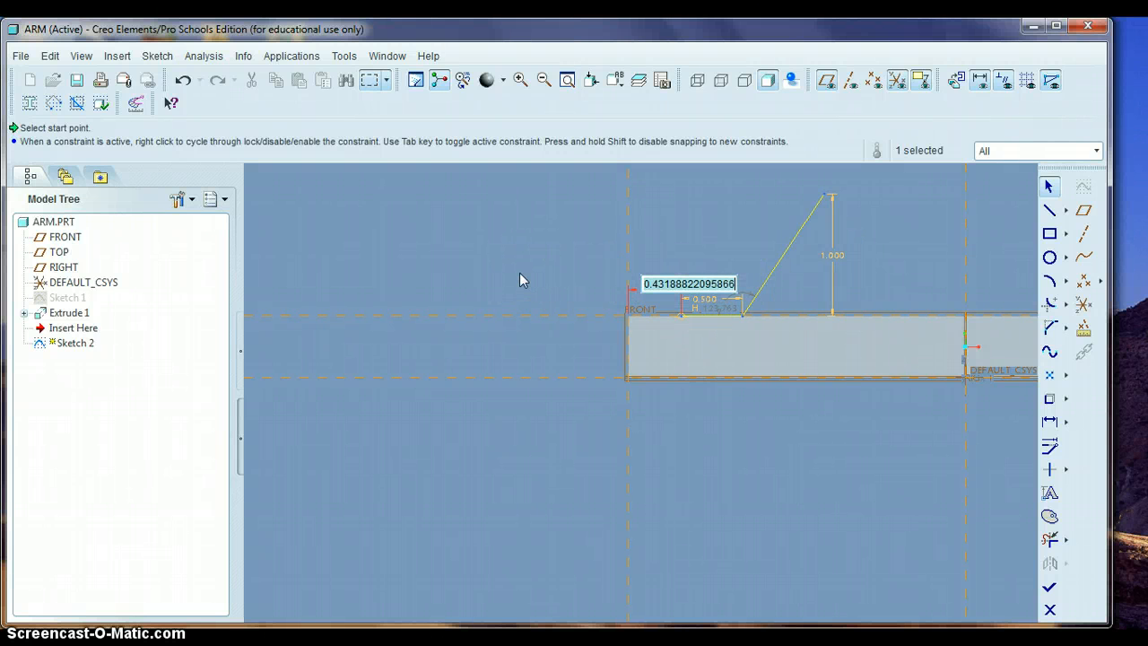
{"action": "left_click", "coordinate": [573, 380]}
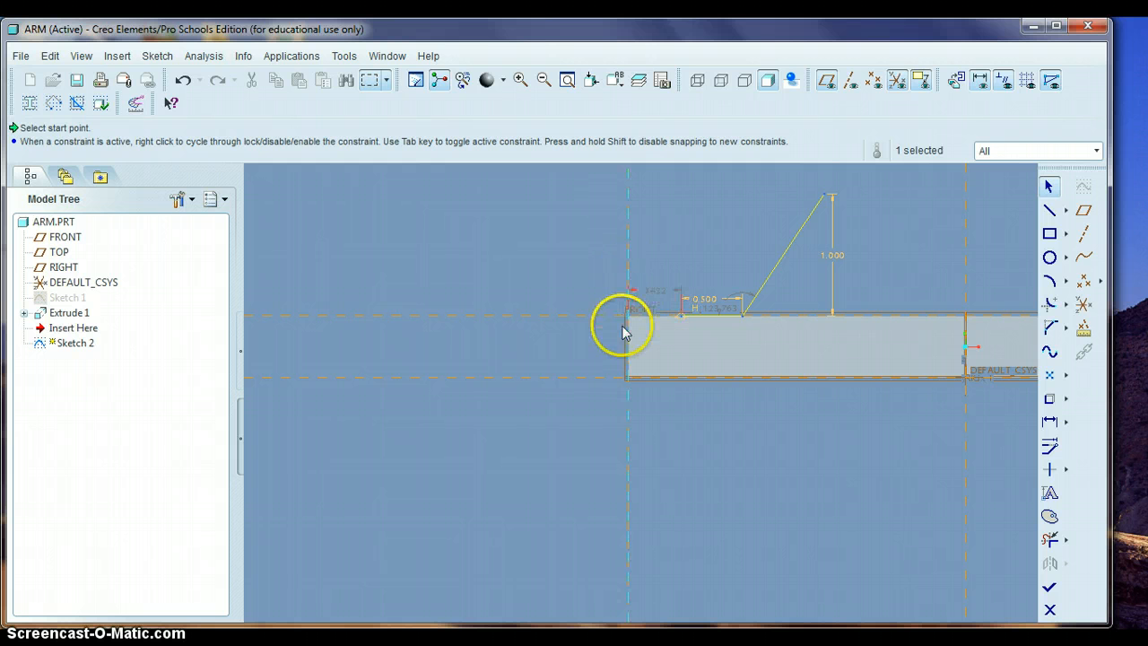
{"action": "double_click", "coordinate": [657, 296]}
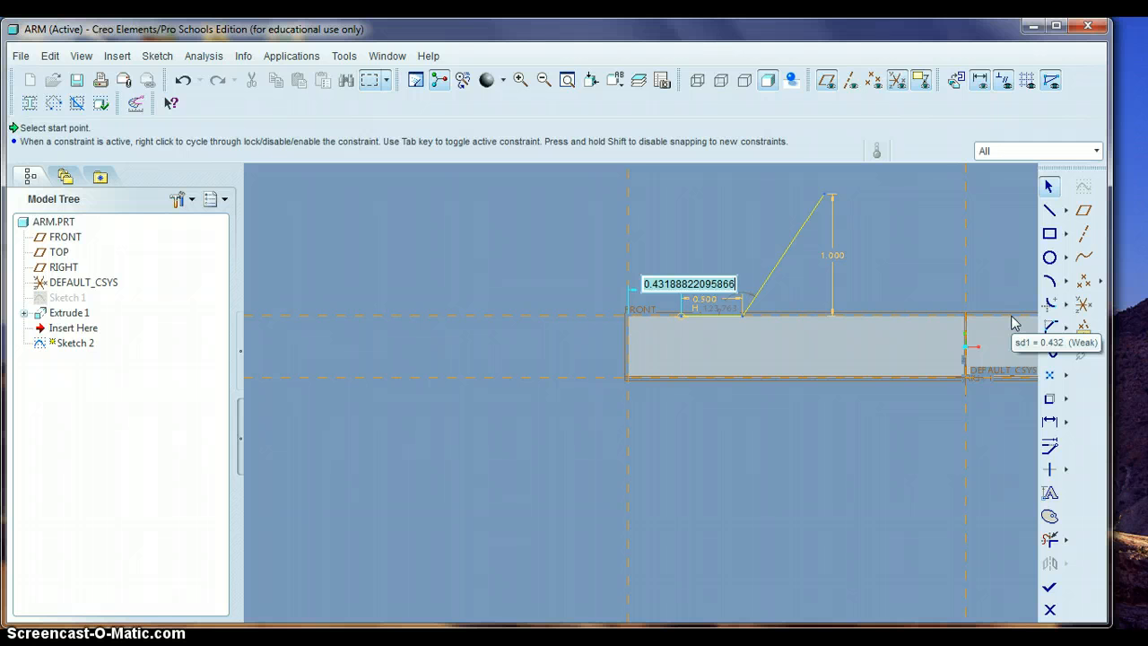
{"action": "type", "text": ".5"}
{"action": "key", "text": "Return"}
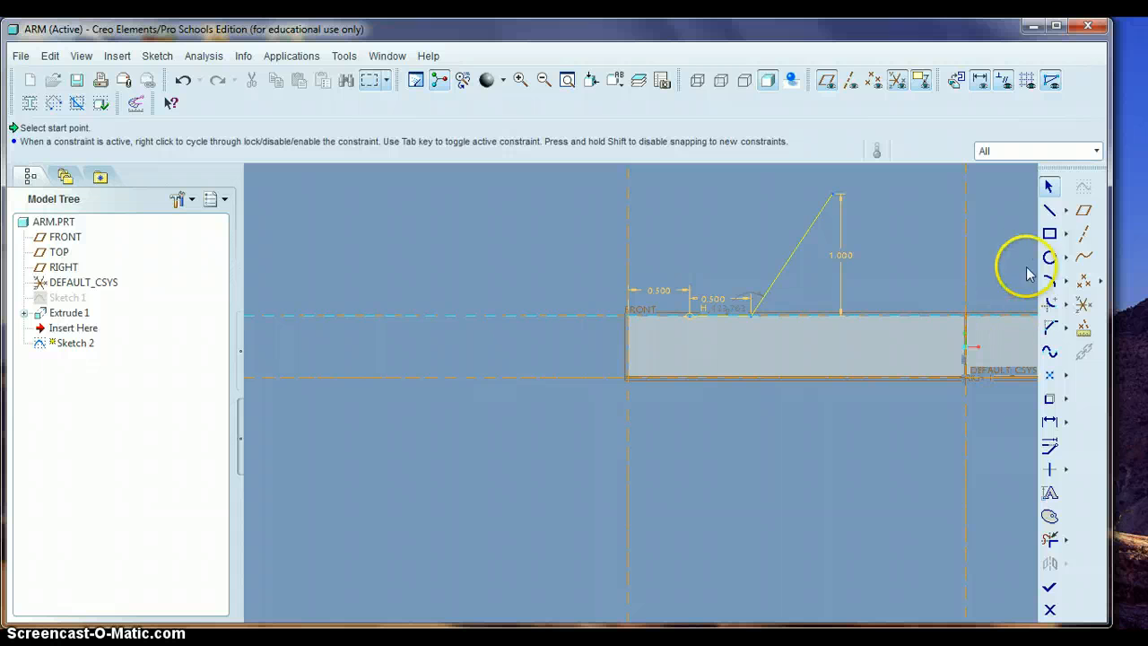
Add a vertical geometry centerline through the left endpoint of the horizontal line and finish the sketch
{"action": "left_click", "coordinate": [1066, 210]}
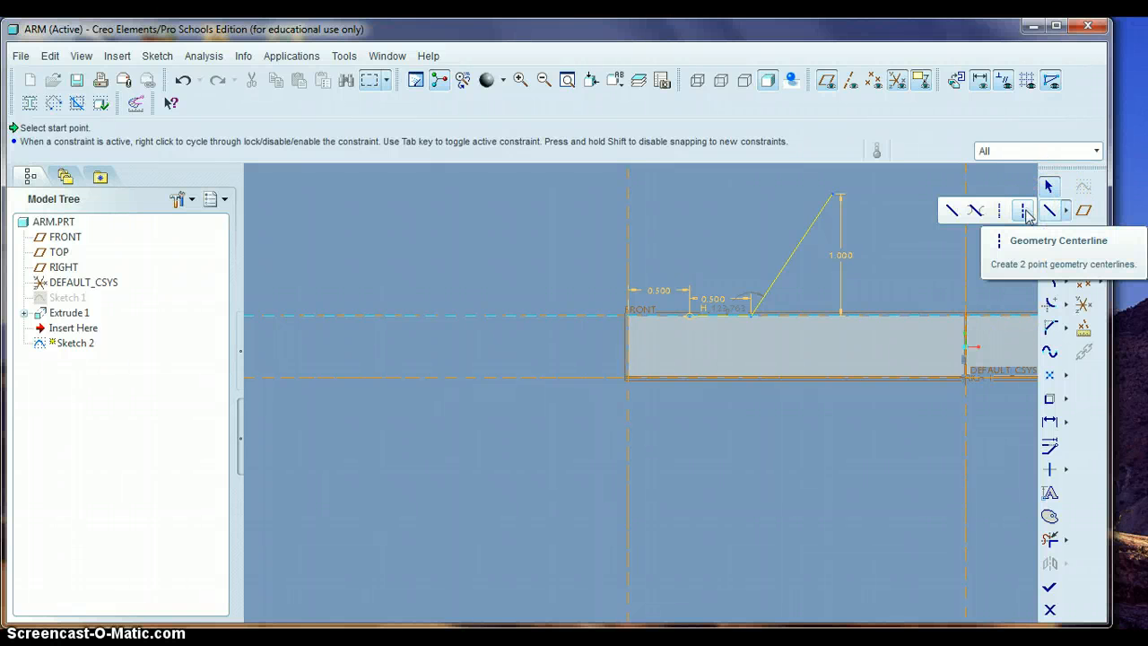
{"action": "left_click", "coordinate": [1026, 212]}
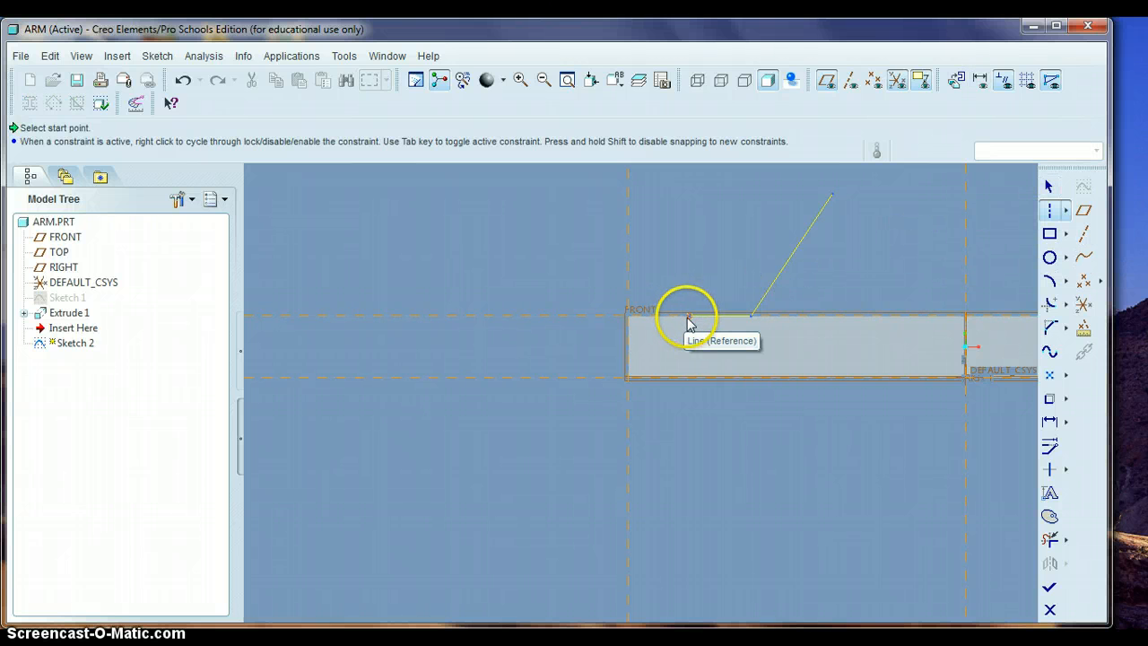
{"action": "left_click", "coordinate": [688, 315]}
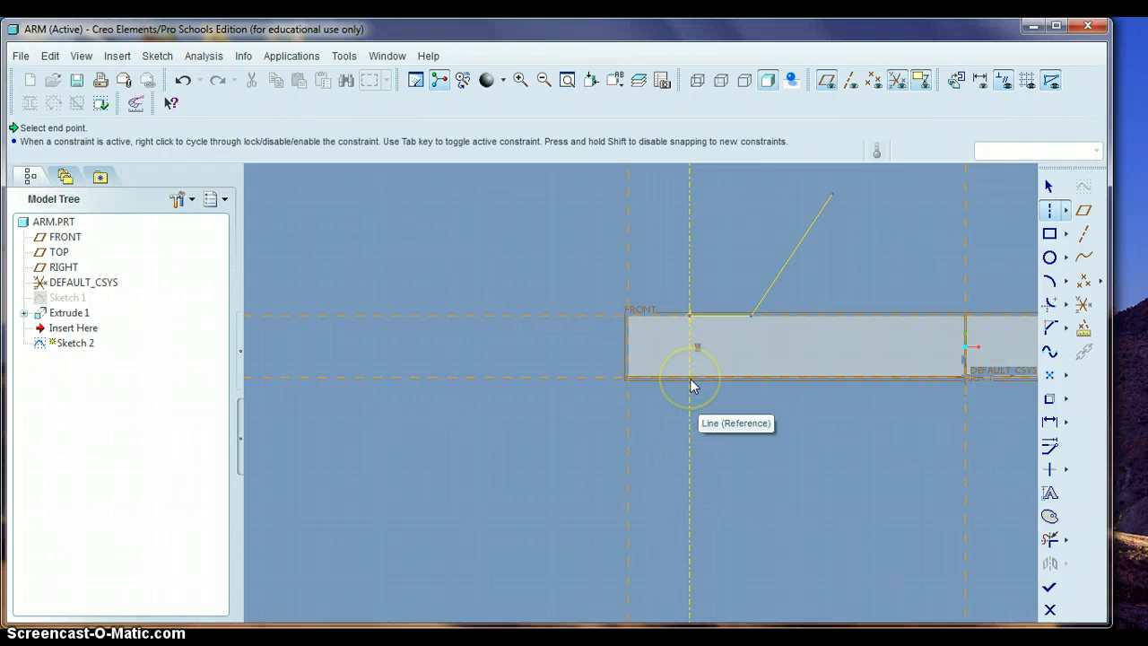
{"action": "left_click", "coordinate": [692, 385]}
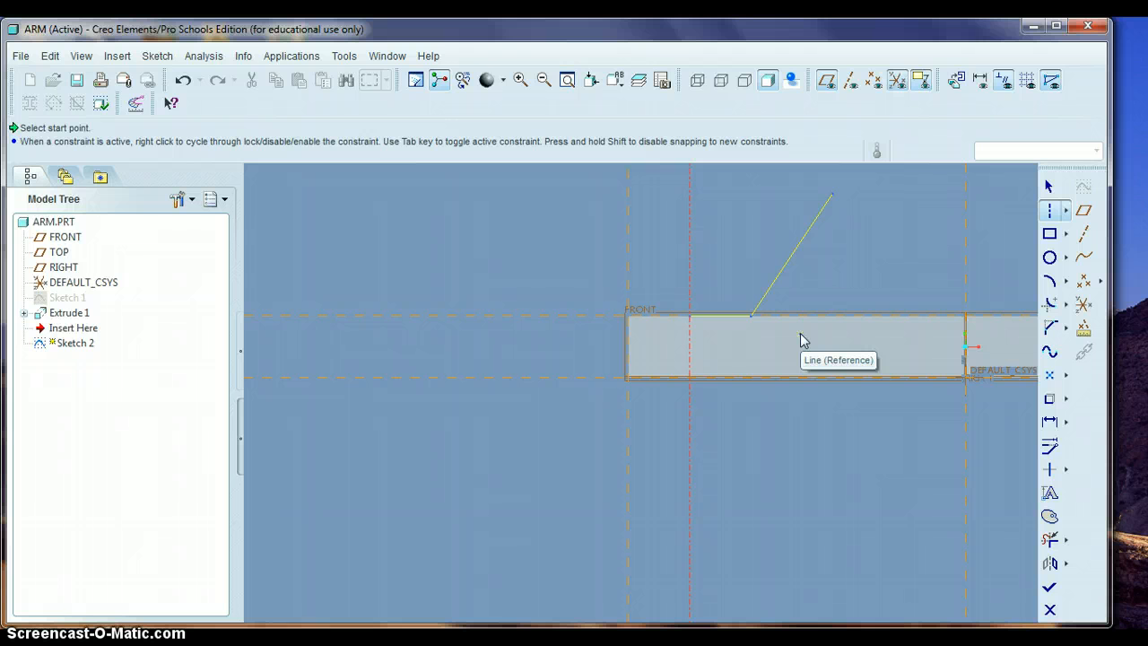
{"action": "left_click", "coordinate": [1050, 590]}
Revolve the sketched profile 360° about its centerline as a surface to form the cup on the bar
{"action": "middle_click_drag", "start_coordinate": [948, 482], "coordinate": [943, 511]}
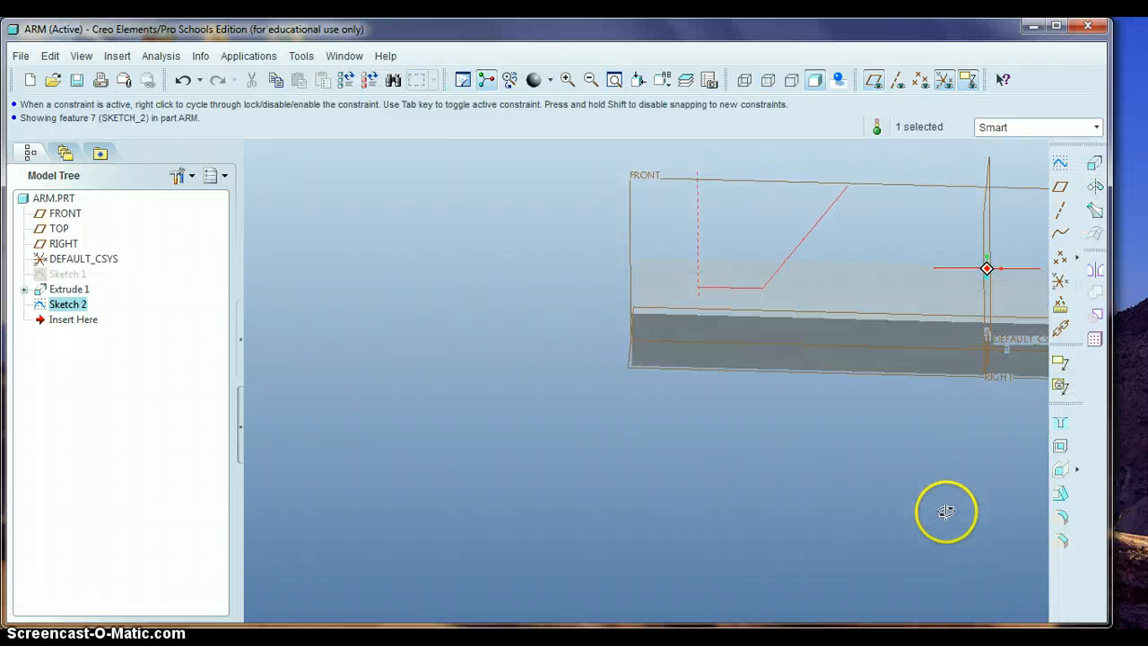
{"action": "left_click", "coordinate": [1096, 186]}
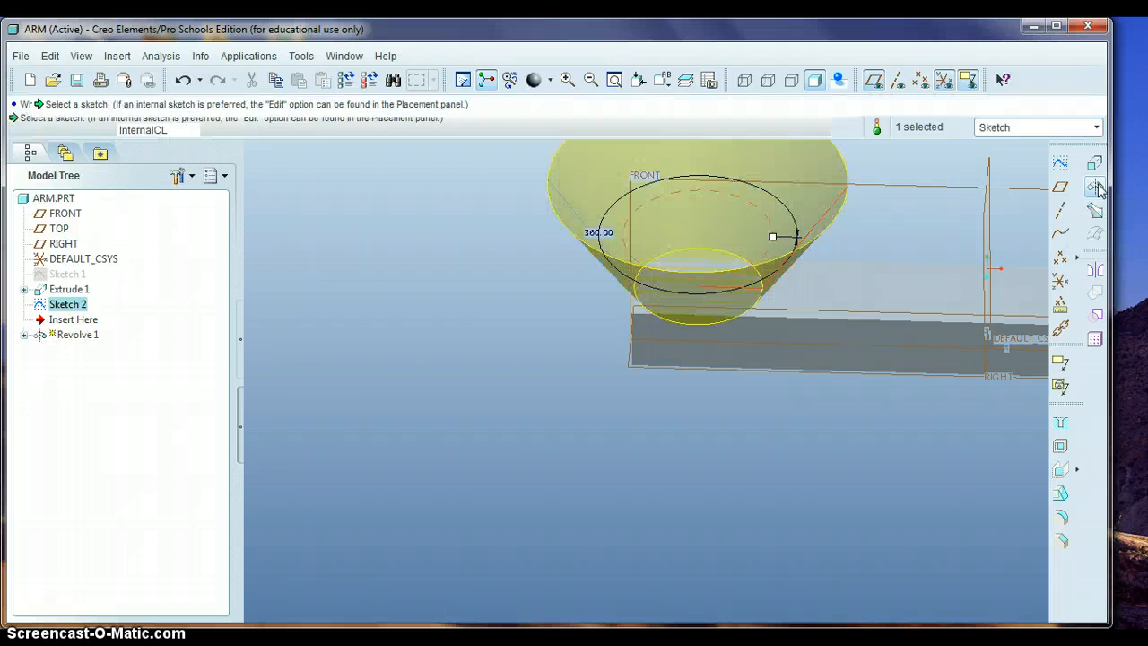
{"action": "left_click", "coordinate": [810, 305]}
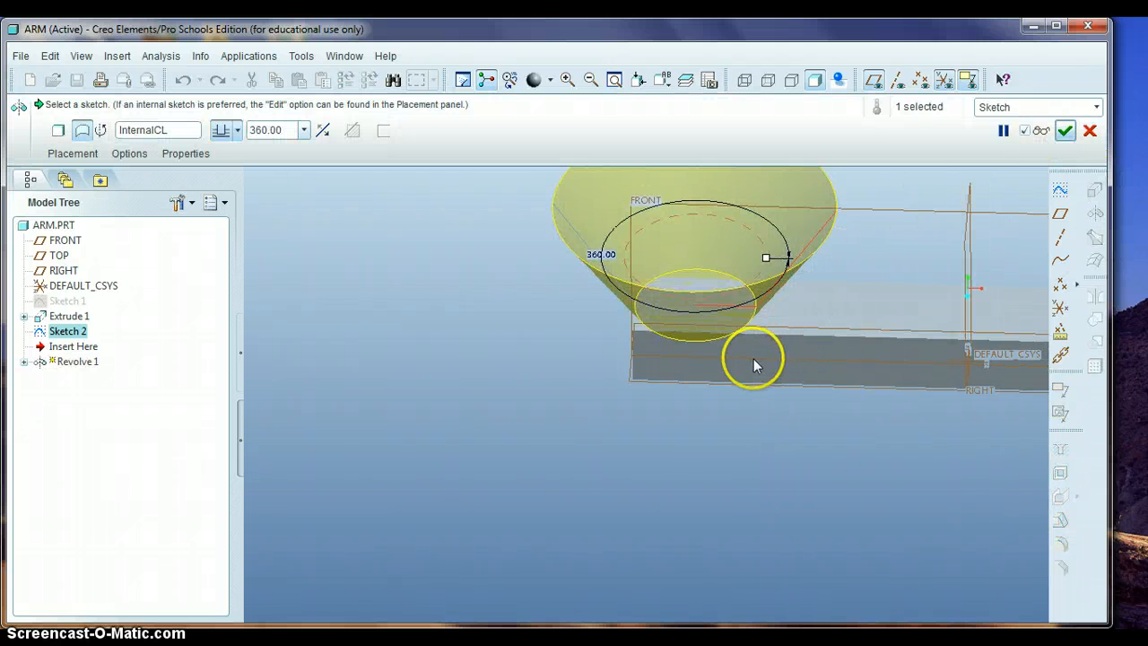
{"action": "middle_click_drag", "start_coordinate": [753, 359], "coordinate": [821, 293]}
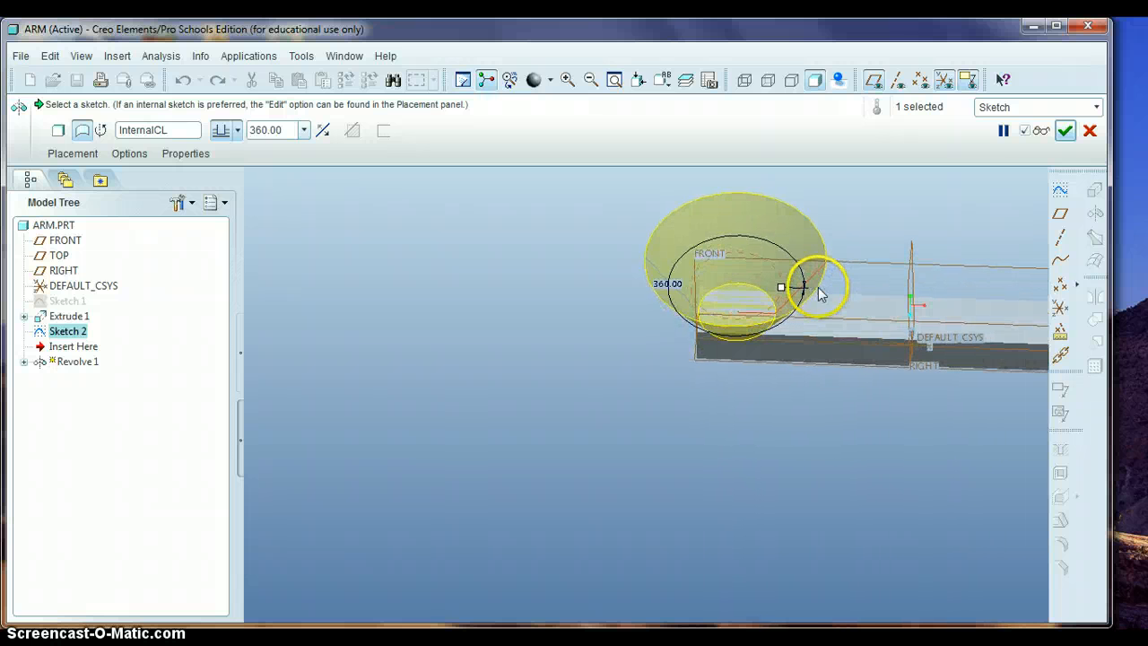
{"action": "left_click", "coordinate": [1063, 131]}
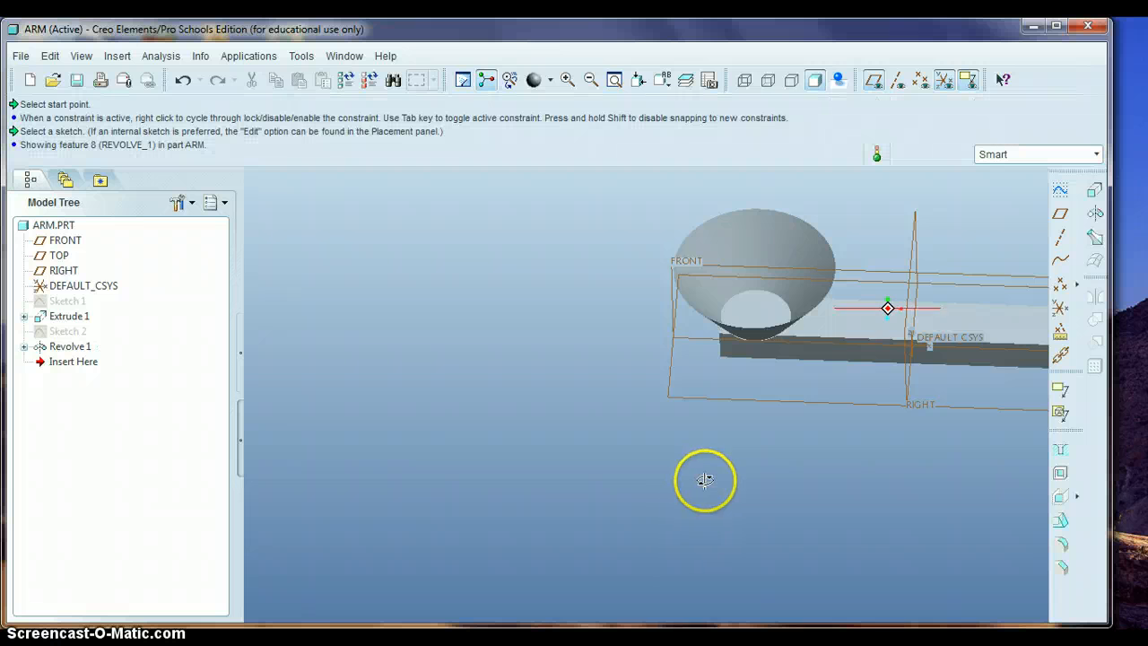
Refit the view to check the cup on the bar, and save the ARM part
{"action": "middle_click_drag", "start_coordinate": [705, 480], "coordinate": [829, 404]}
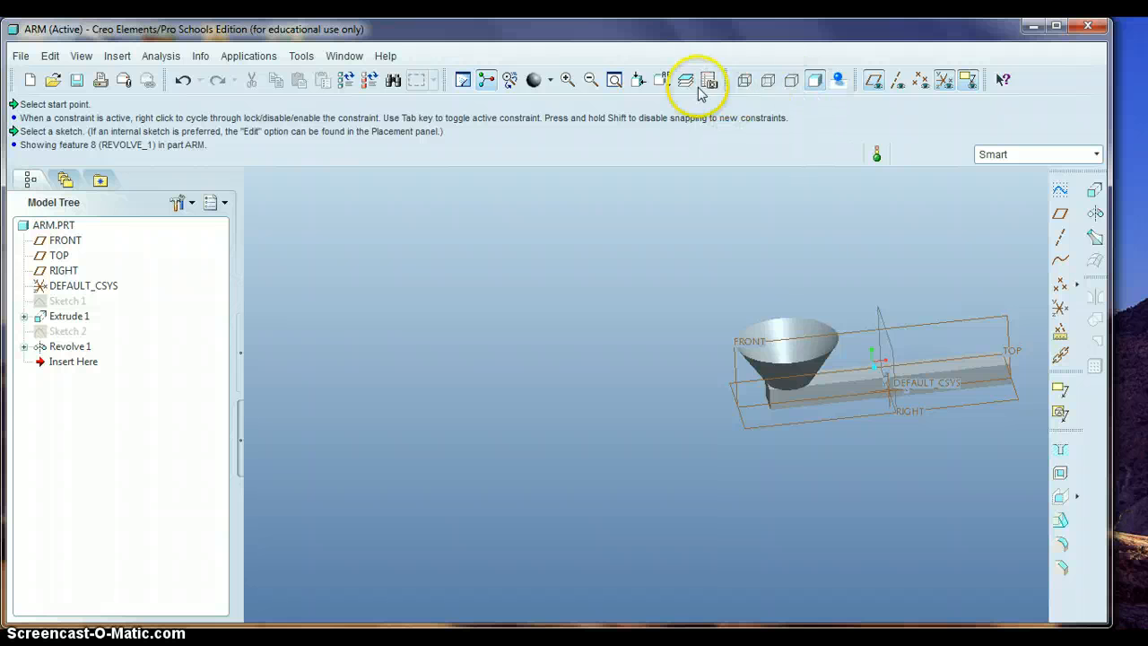
{"action": "left_click", "coordinate": [615, 80]}
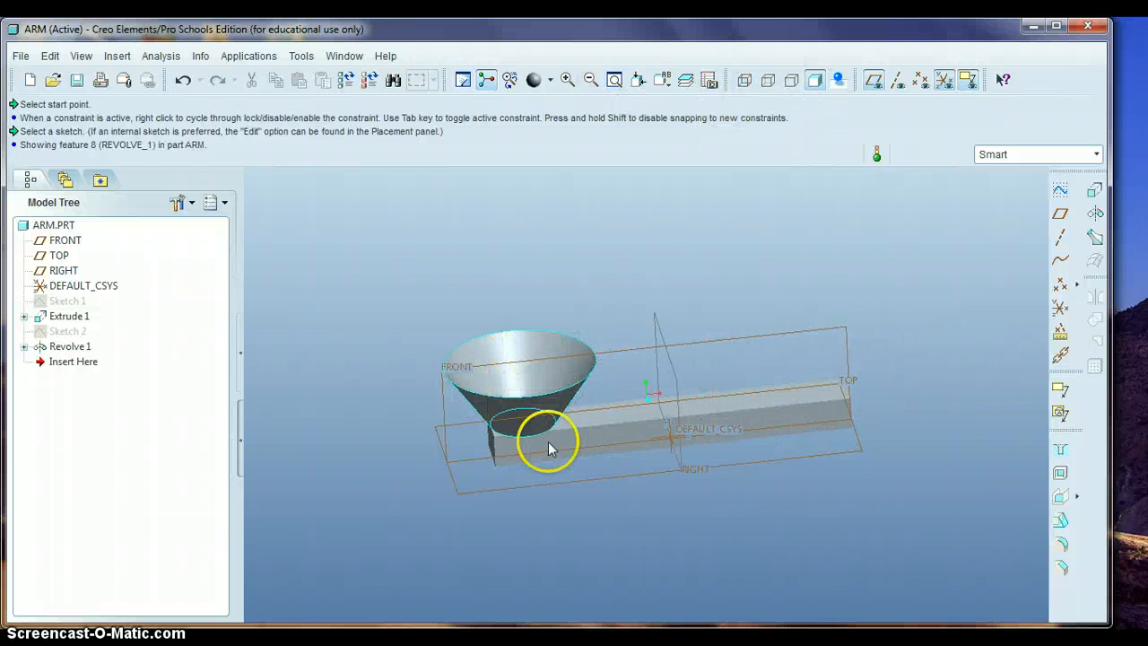
{"action": "middle_click_drag", "start_coordinate": [546, 419], "coordinate": [538, 445]}
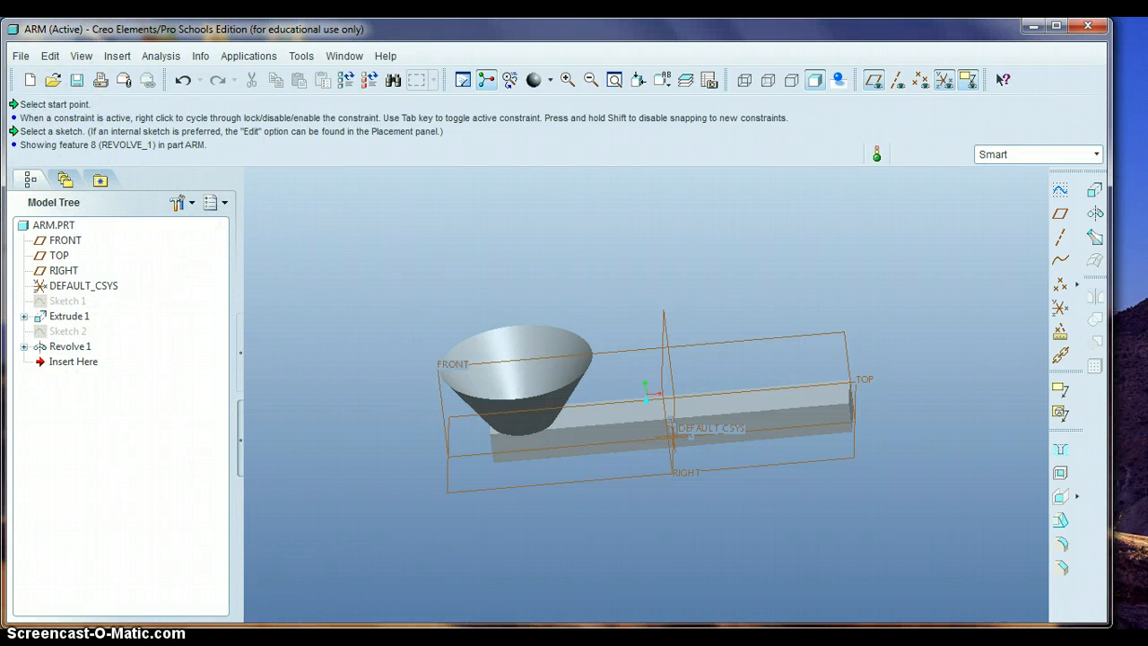
{"action": "key", "text": "ctrl+s"}
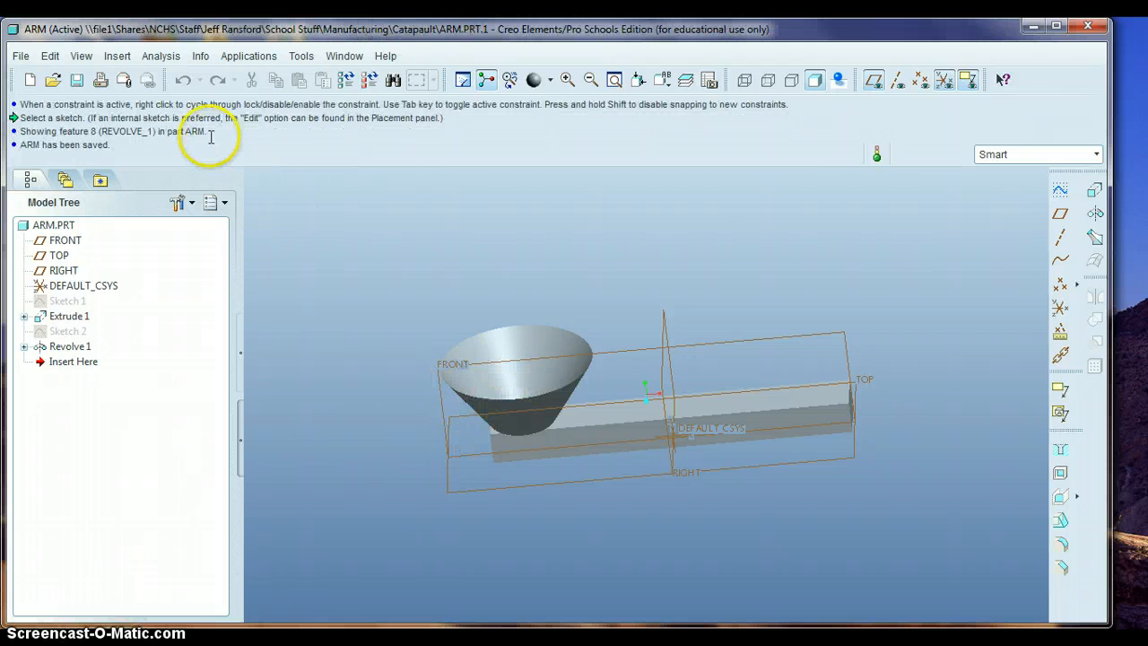
Create a new design assembly named catapault using the default template
{"action": "left_click", "coordinate": [20, 55]}
{"action": "left_click", "coordinate": [36, 77]}
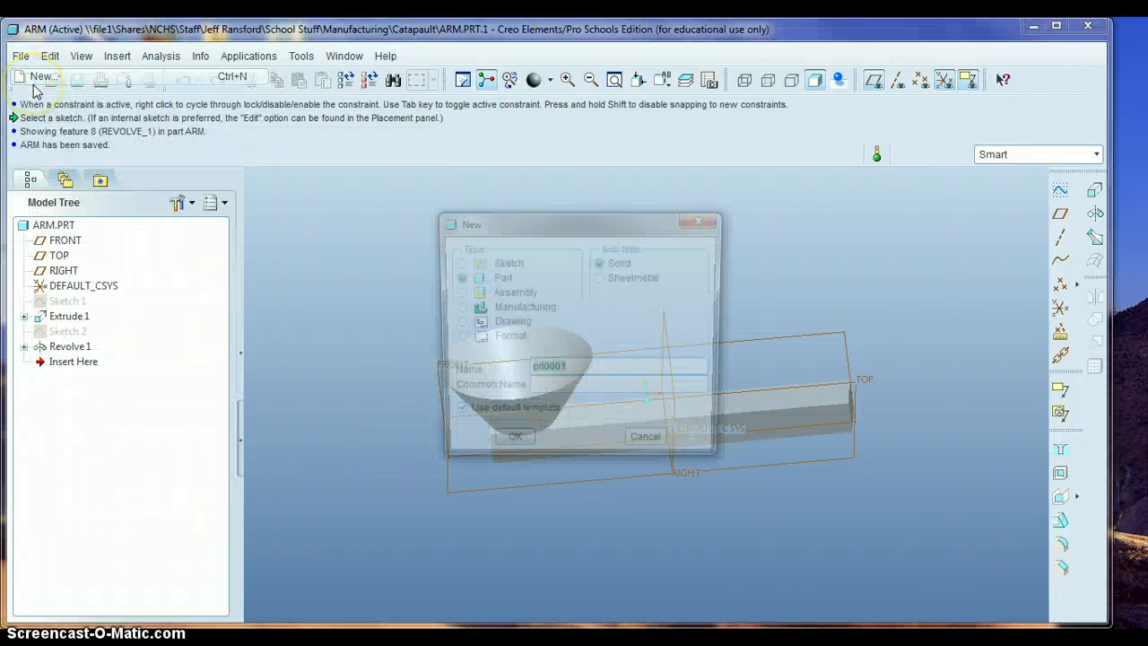
{"action": "left_click", "coordinate": [456, 293]}
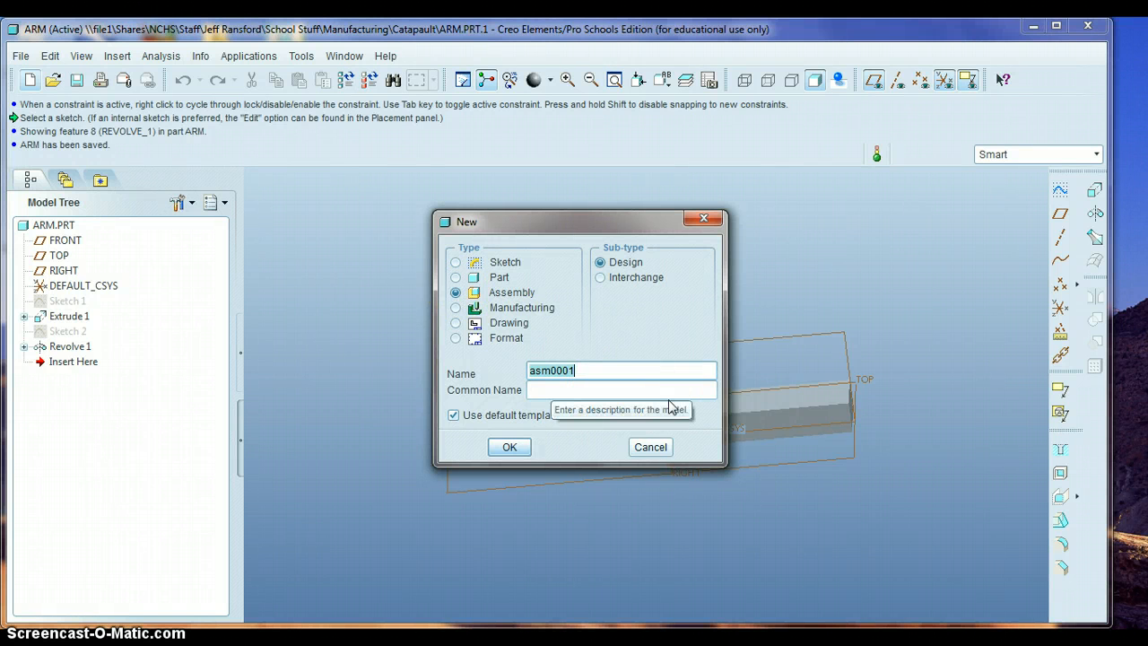
{"action": "type", "text": "catapault"}
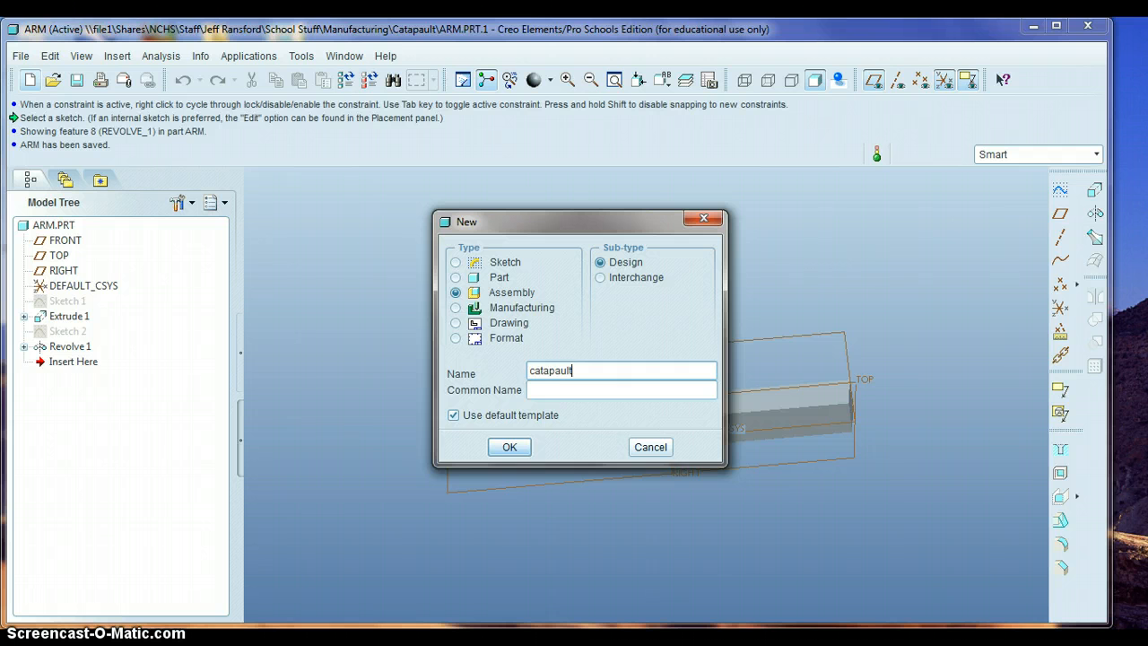
{"action": "key", "text": "Return"}
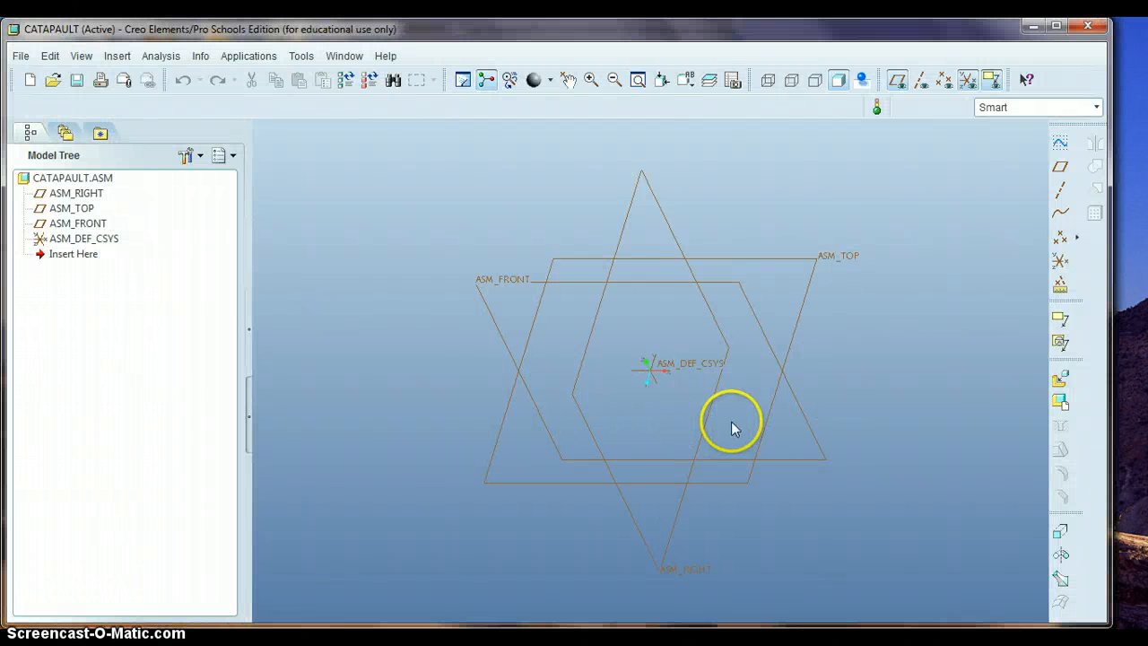
Insert body2.prt as the first component and fix it in place with the Default constraint
{"action": "left_click", "coordinate": [1065, 382]}
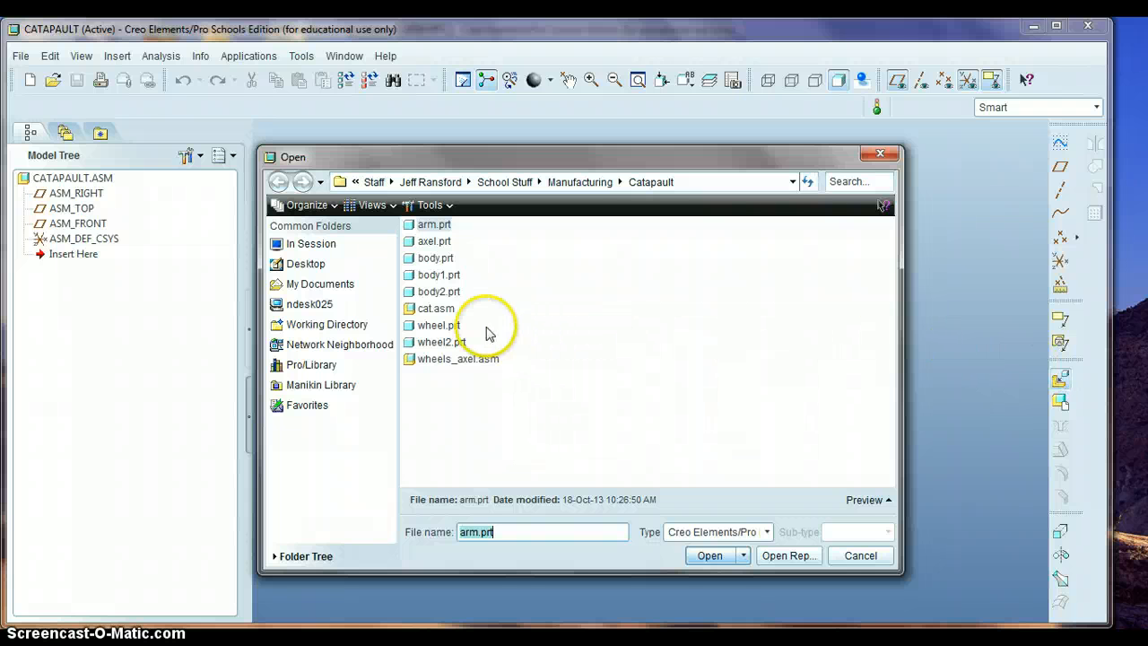
{"action": "left_click", "coordinate": [412, 294]}
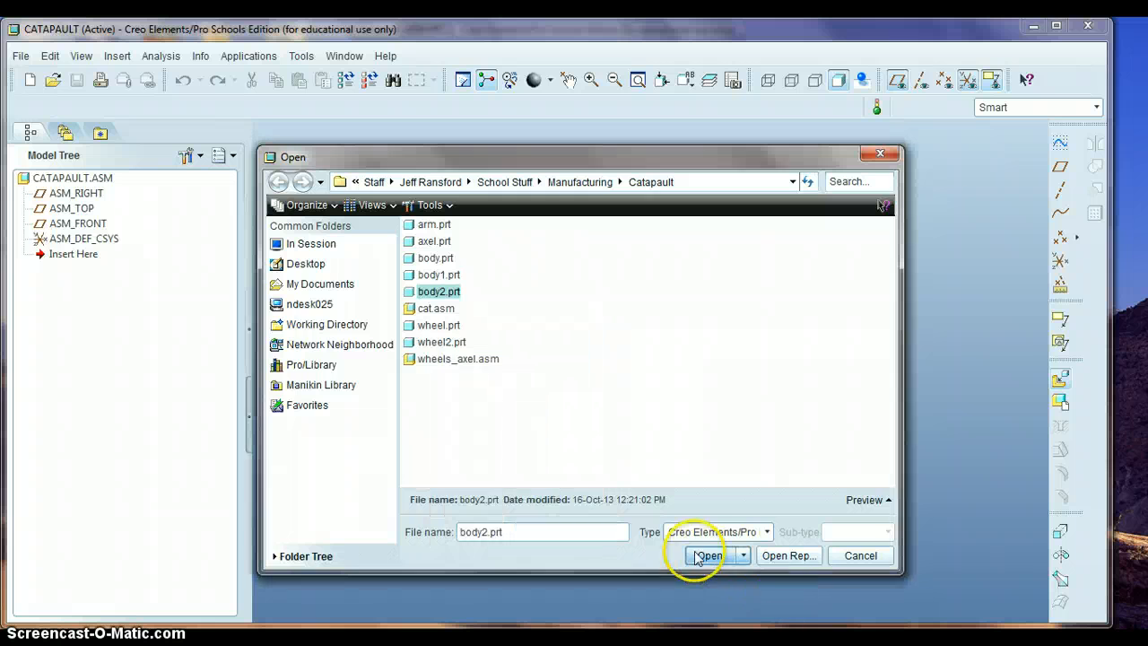
{"action": "left_click", "coordinate": [707, 557]}
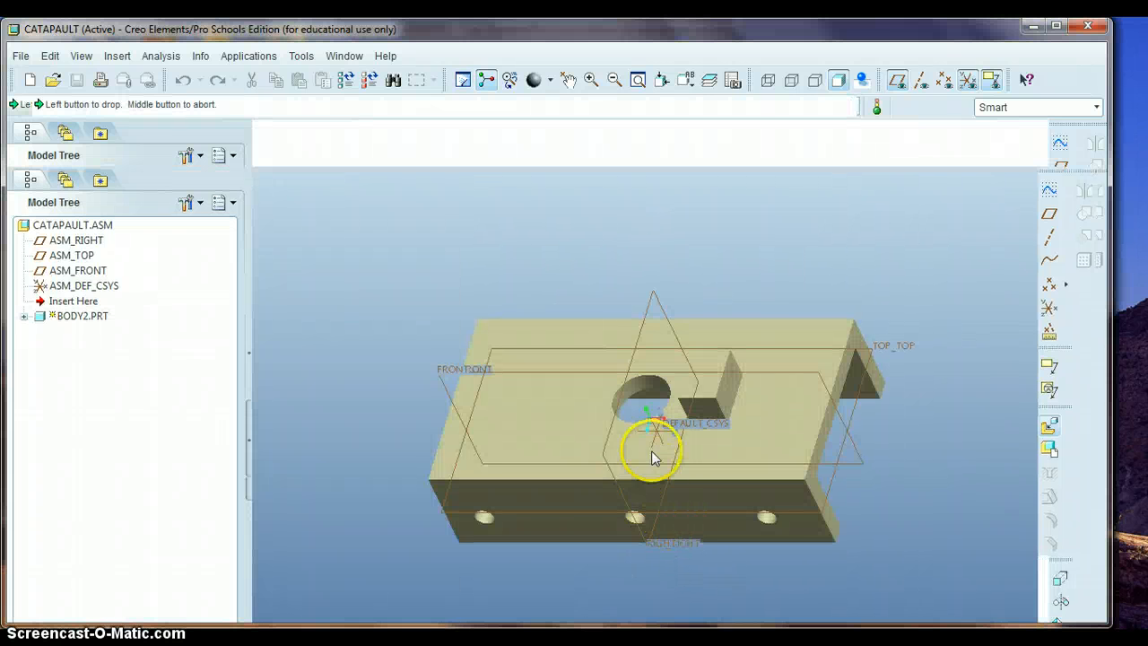
{"action": "left_click", "coordinate": [651, 457]}
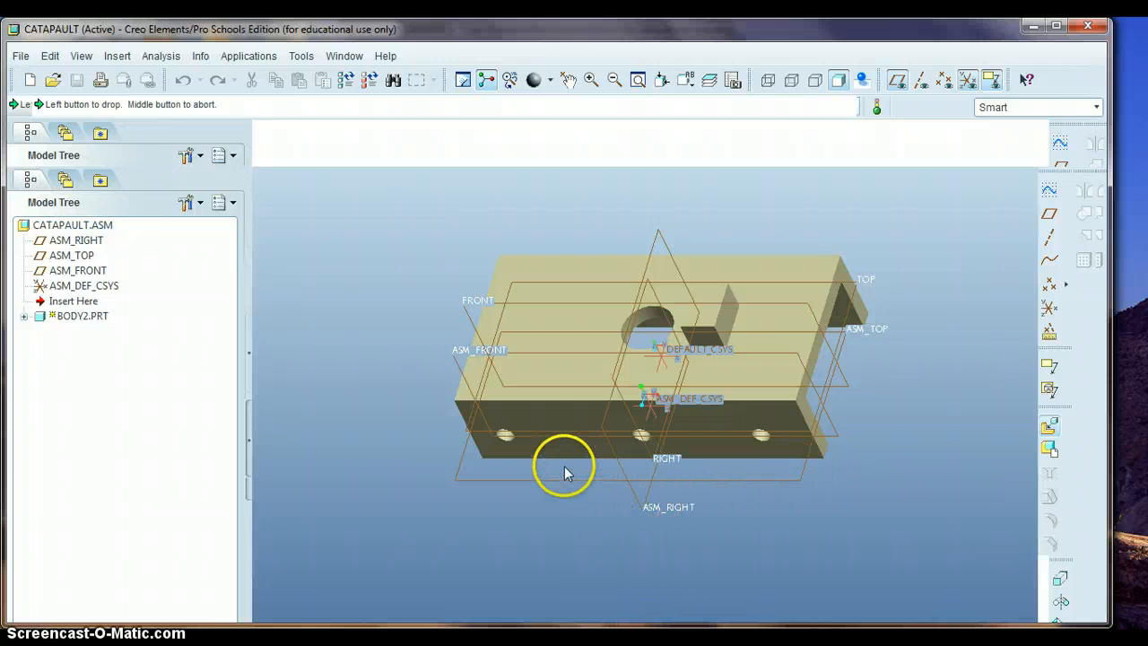
{"action": "left_click", "coordinate": [512, 424]}
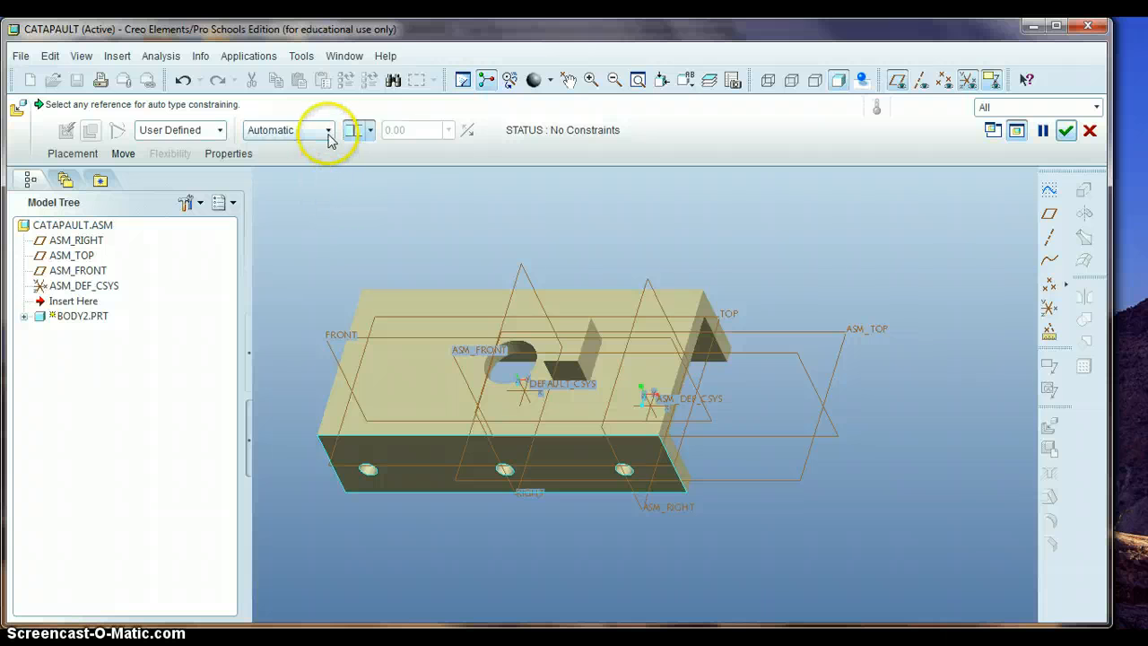
{"action": "left_click", "coordinate": [328, 134]}
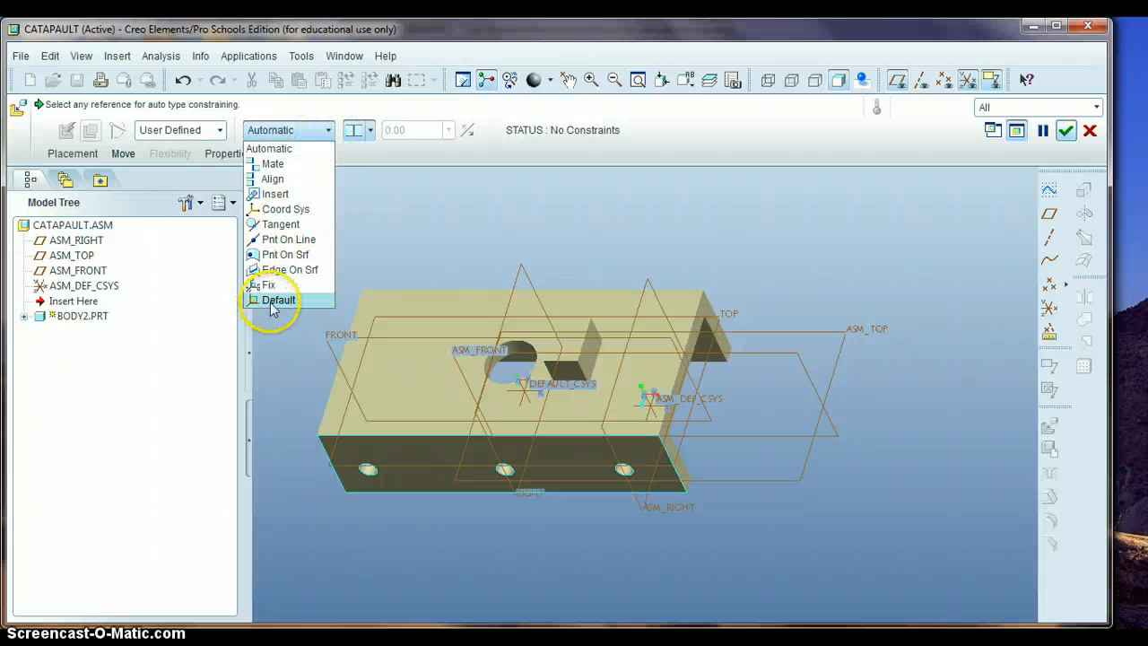
{"action": "left_click", "coordinate": [276, 301]}
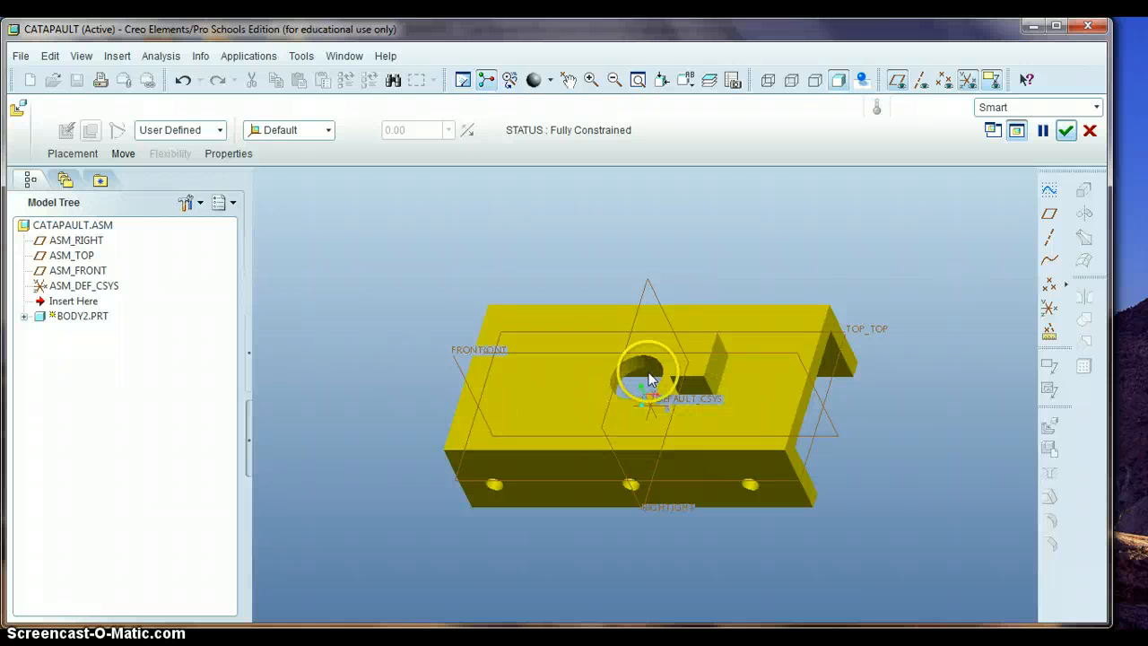
{"action": "left_click", "coordinate": [1060, 133]}
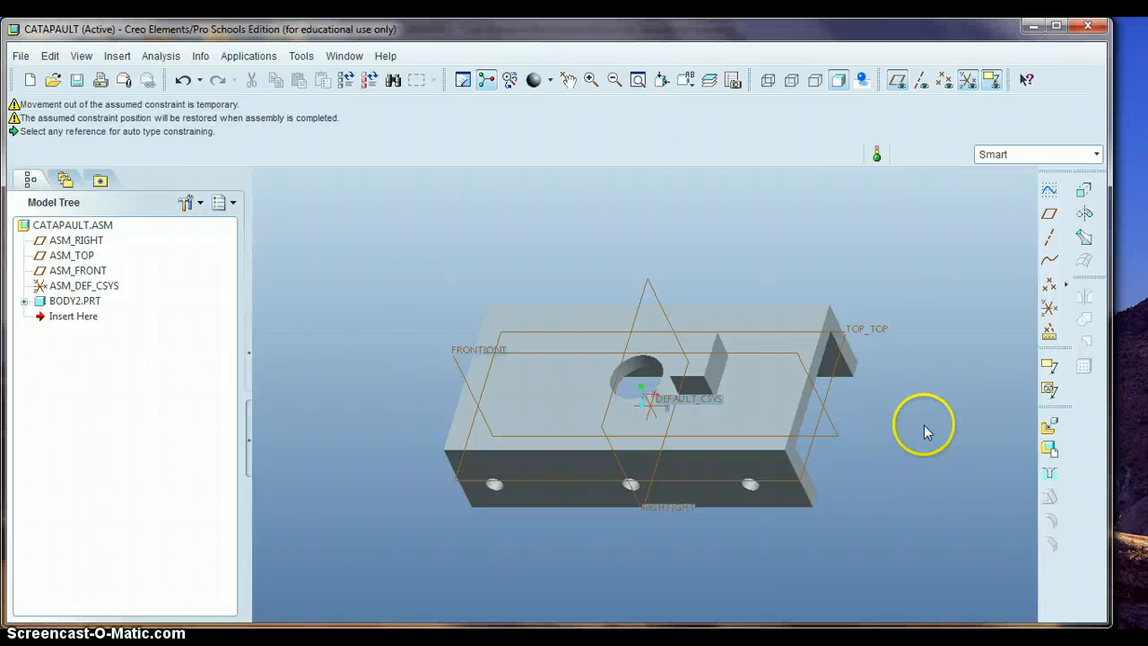
Hide the datum planes and coordinate systems in the assembly display
{"action": "left_click", "coordinate": [897, 80]}
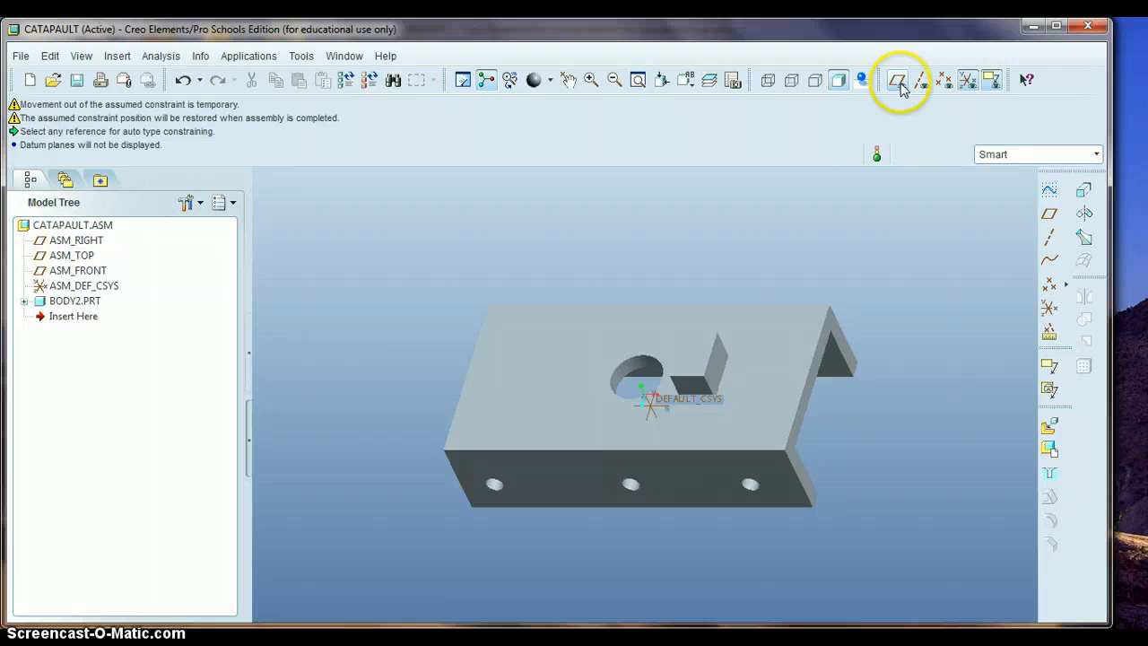
{"action": "left_click", "coordinate": [967, 82]}
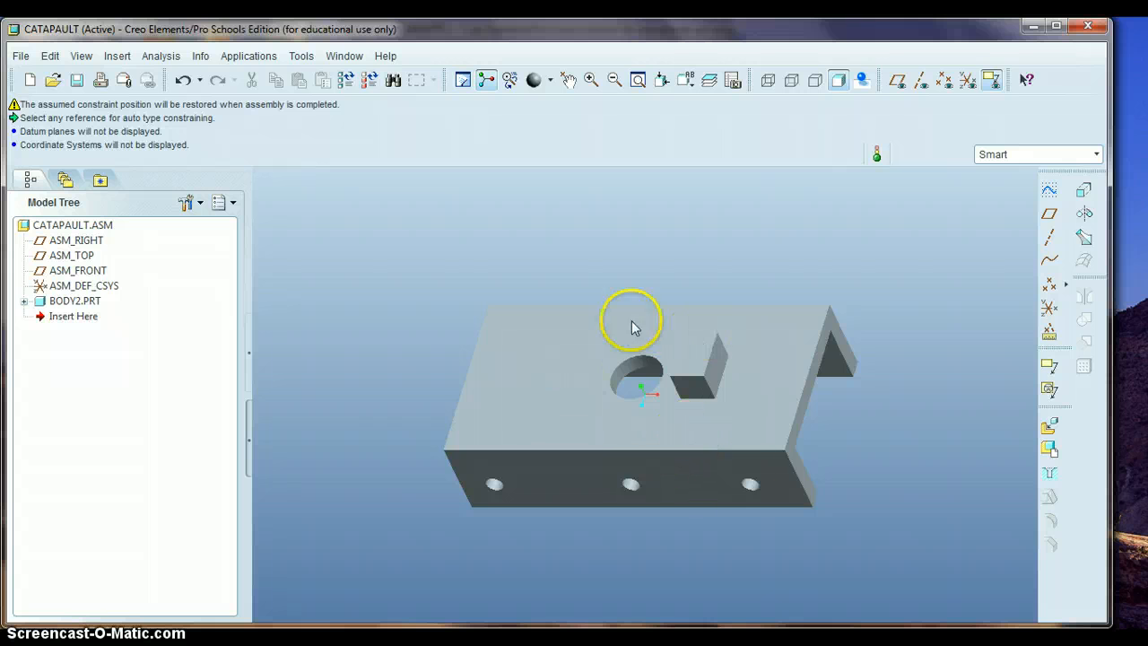
{"action": "mouse_move", "coordinate": [841, 464]}
{"action": "middle_mouse_down"}
{"action": "mouse_move", "coordinate": [807, 475]}
{"action": "mouse_move", "coordinate": [830, 430]}
{"action": "mouse_move", "coordinate": [789, 431]}
{"action": "mouse_move", "coordinate": [812, 460]}
{"action": "mouse_move", "coordinate": [835, 452]}
{"action": "middle_mouse_up"}
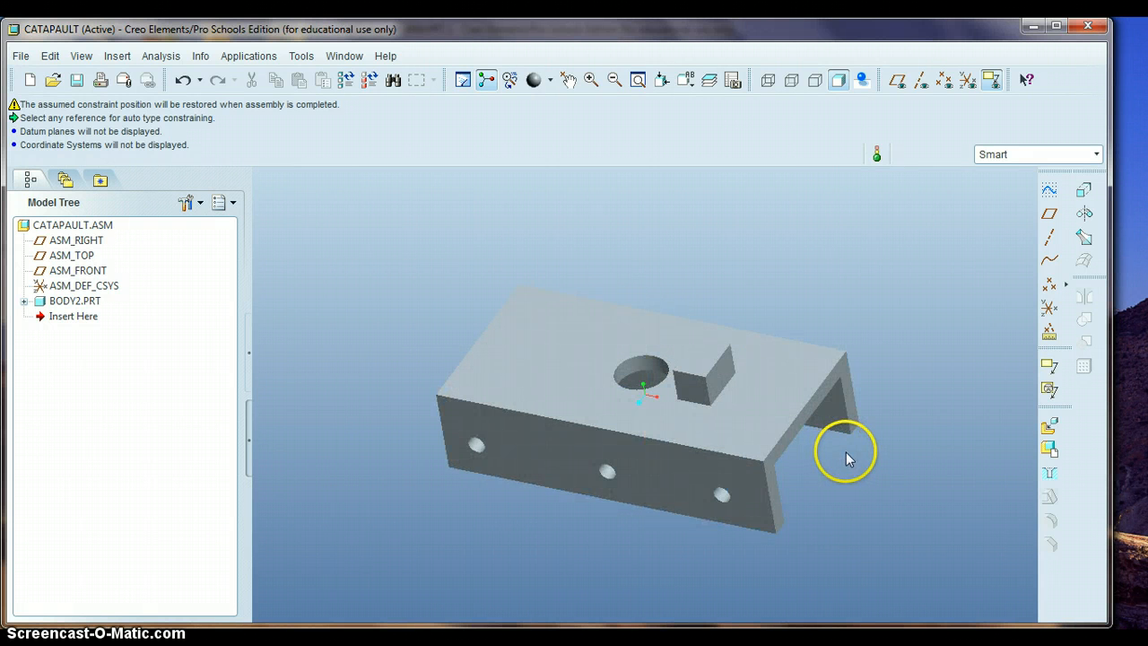
Insert wheels_axel.asm and align its axle with the body's end hole farthest from the raised block using an Insert constraint
{"action": "left_click", "coordinate": [1050, 428]}
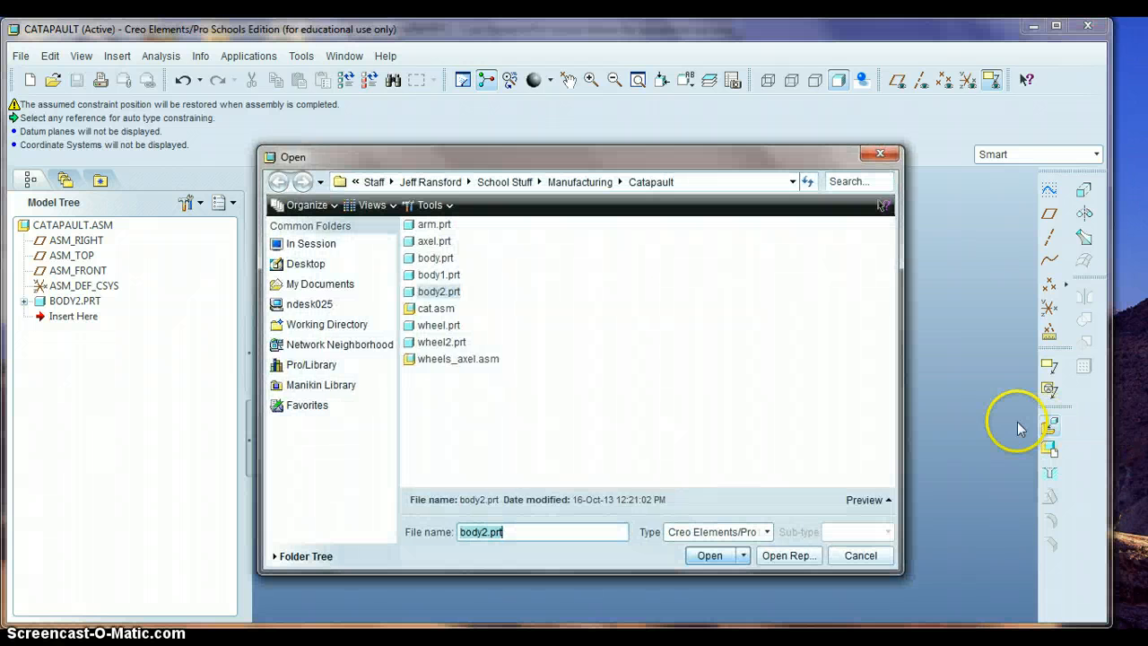
{"action": "double_click", "coordinate": [452, 359]}
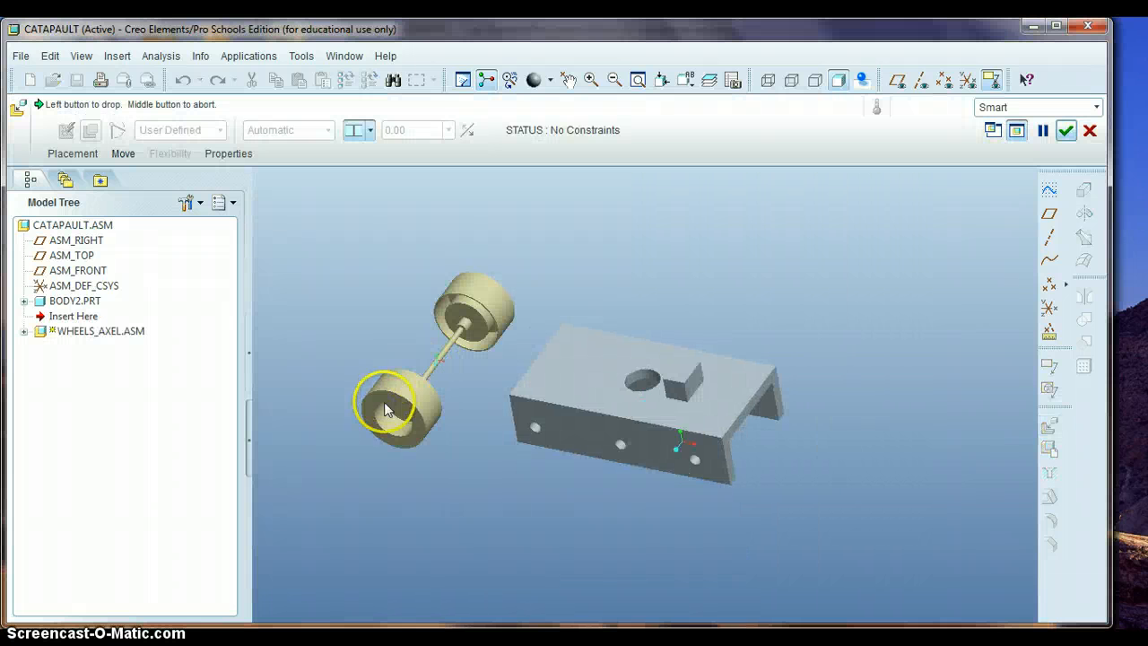
{"action": "left_click", "coordinate": [384, 435]}
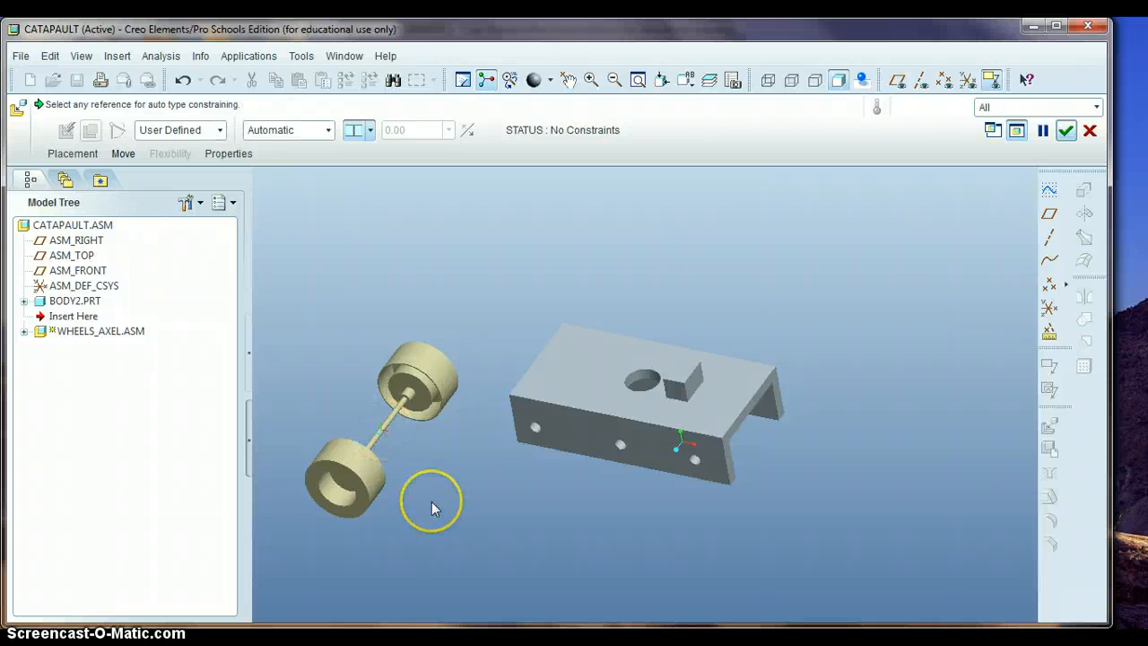
{"action": "scroll", "coordinate": [418, 464], "scroll_direction": "down", "scroll_amount": 3}
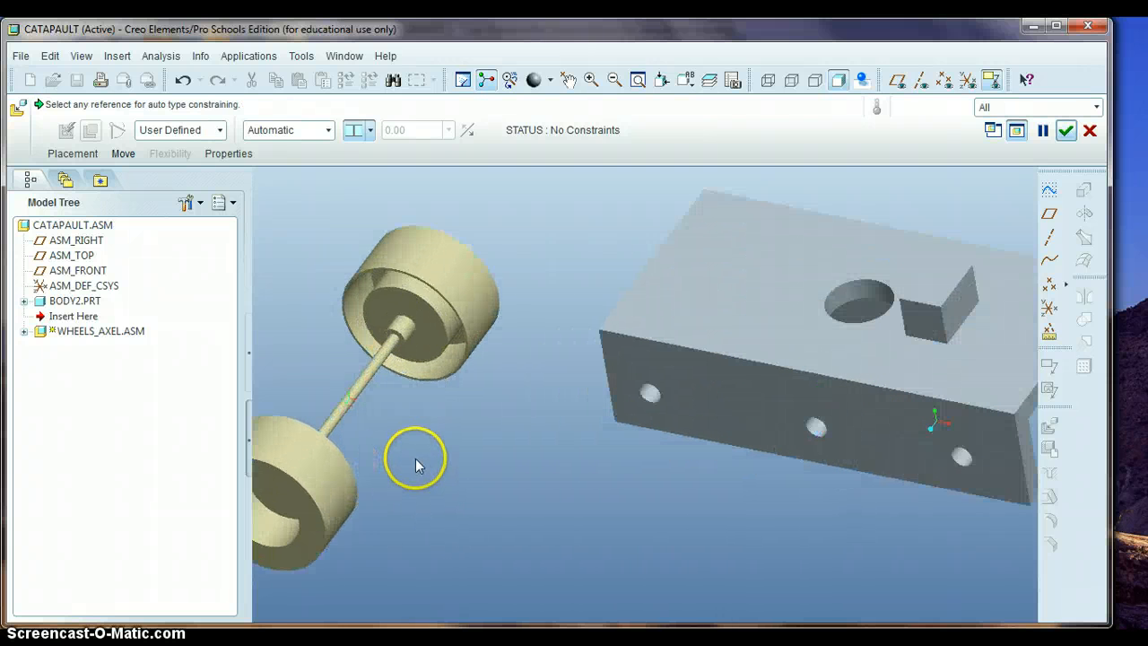
{"action": "left_click", "coordinate": [377, 373]}
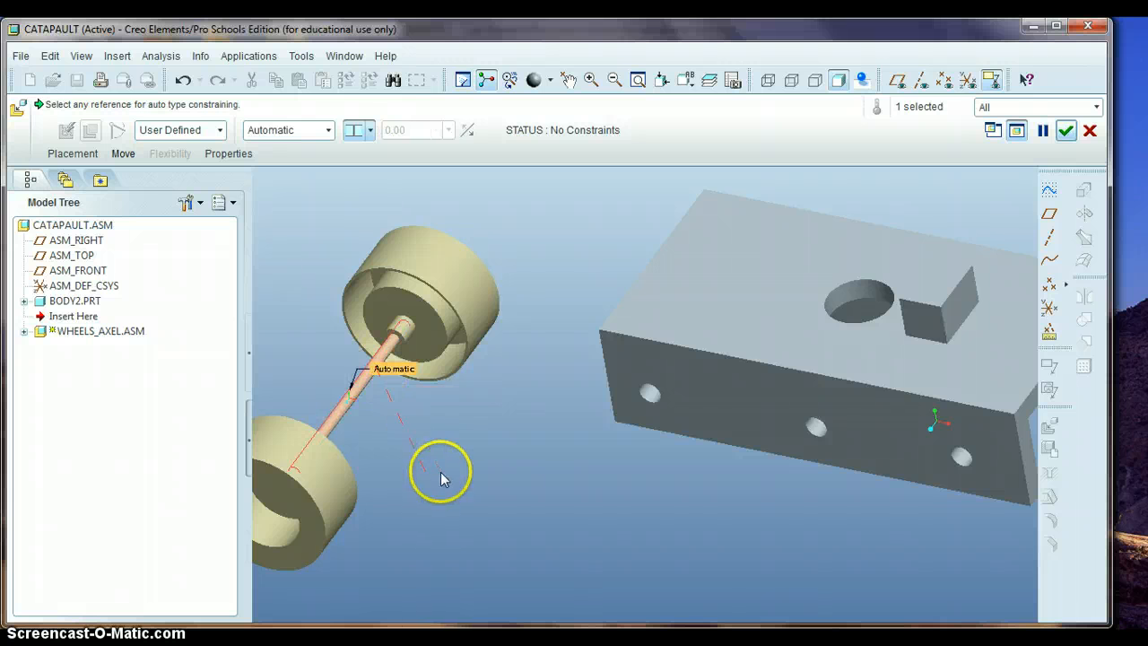
{"action": "left_click", "coordinate": [652, 394]}
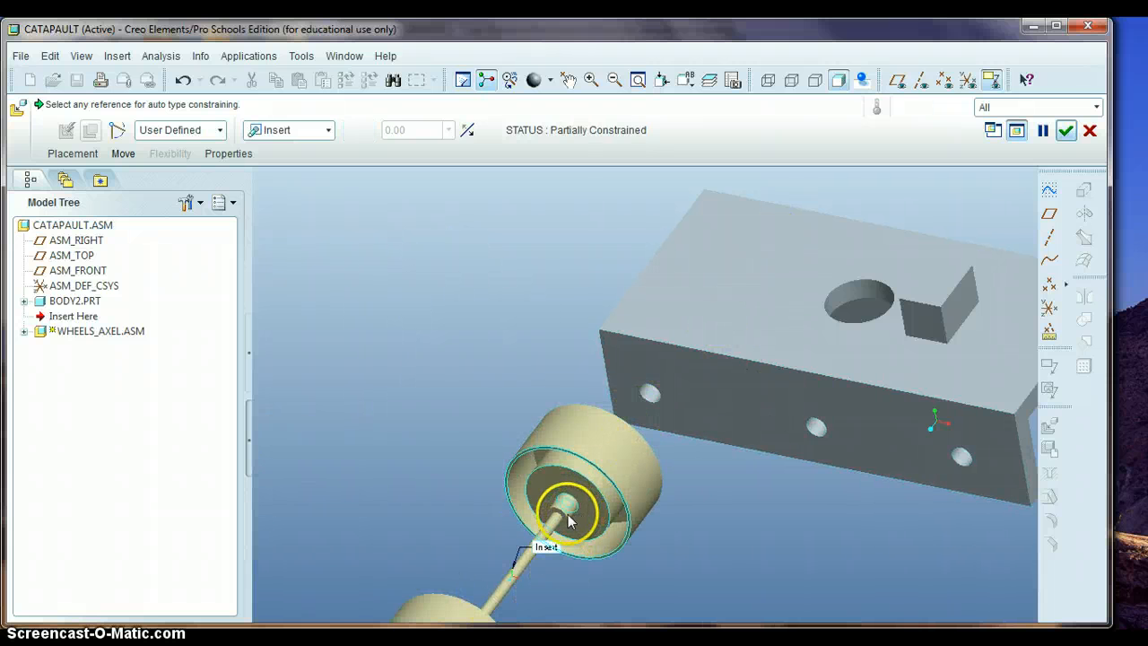
Mate the body's outer side face with the end face of the wheel hub on that same side
{"action": "scroll", "coordinate": [564, 520], "scroll_direction": "up", "scroll_amount": 2}
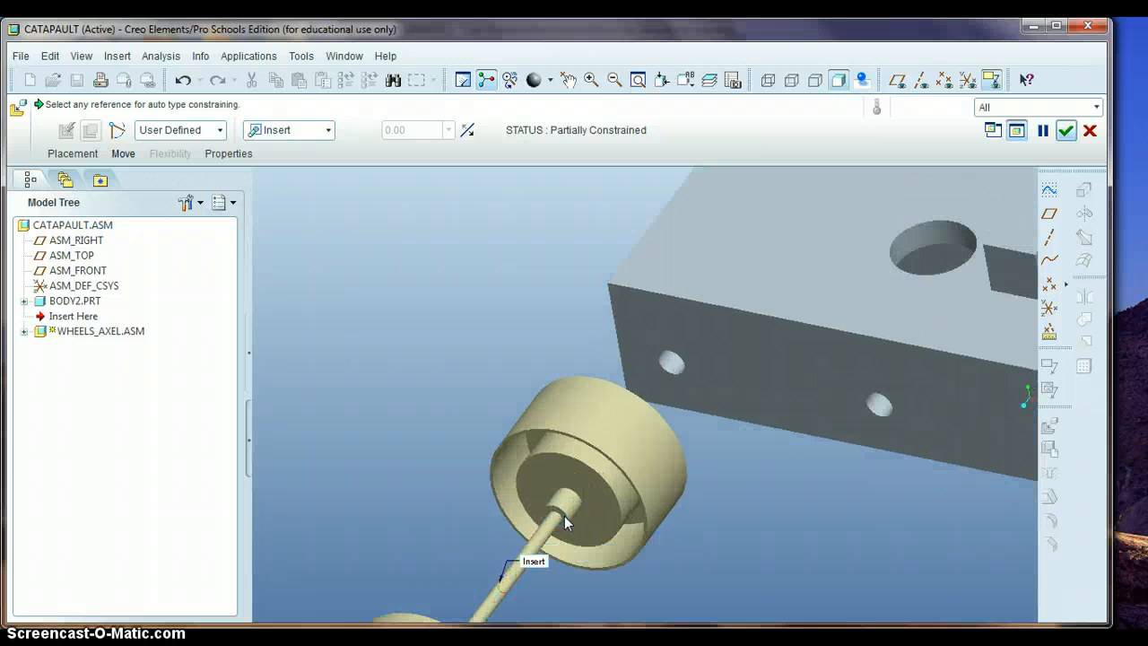
{"action": "left_click", "coordinate": [749, 356]}
{"action": "middle_click_drag", "start_coordinate": [719, 387], "coordinate": [662, 443]}
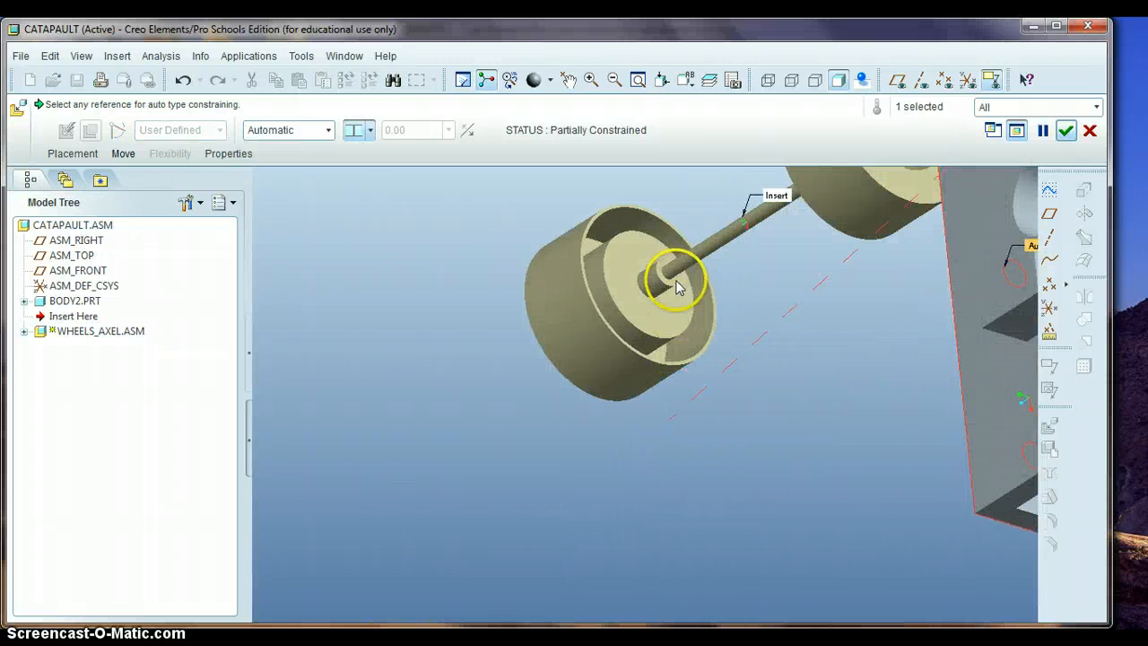
{"action": "scroll", "coordinate": [665, 279], "scroll_direction": "down", "scroll_amount": 3}
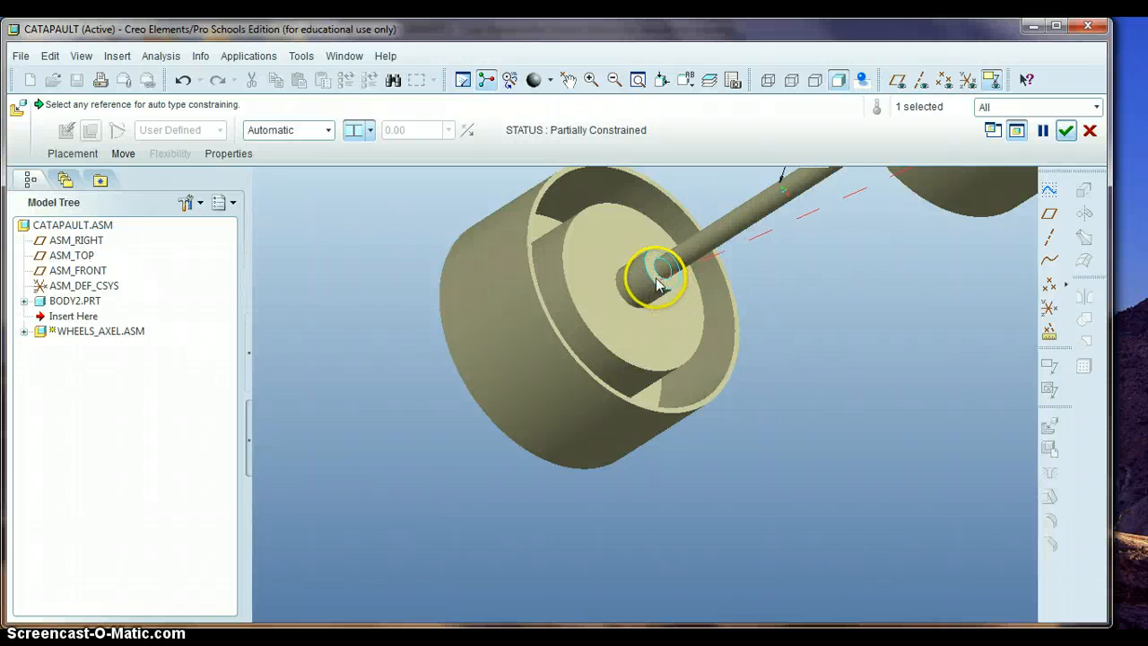
{"action": "left_click", "coordinate": [661, 285]}
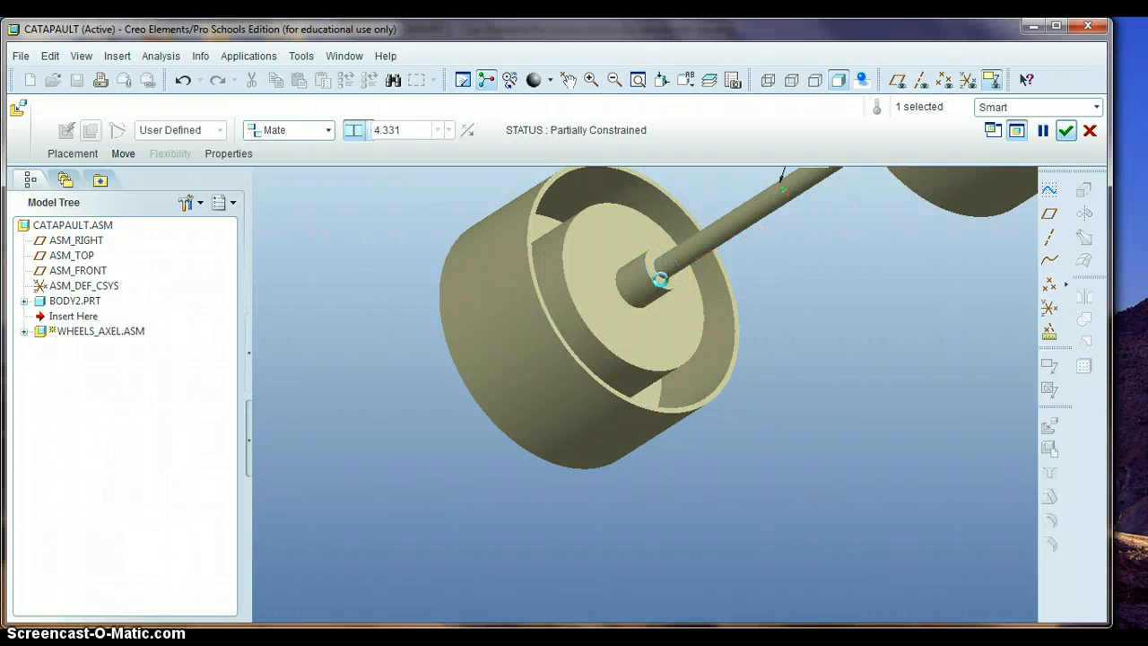
Set the mate offset to 0 and accept the placement of the first wheel-and-axle subassembly
{"action": "scroll", "coordinate": [720, 357], "scroll_direction": "up", "scroll_amount": 3}
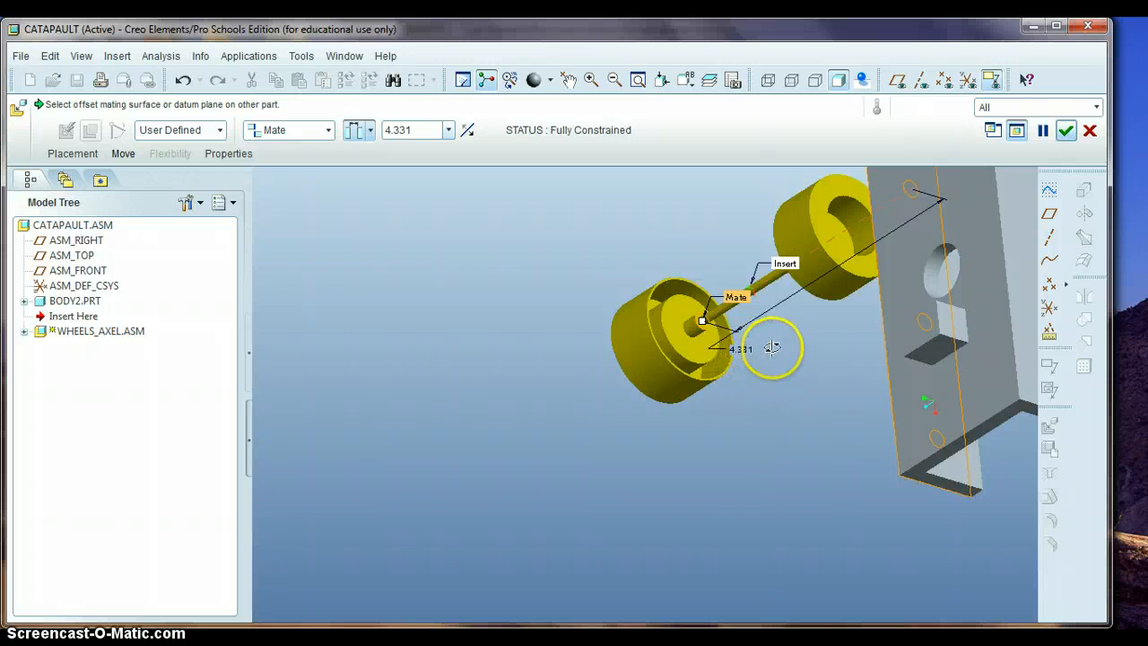
{"action": "middle_click_drag", "start_coordinate": [774, 348], "coordinate": [782, 339]}
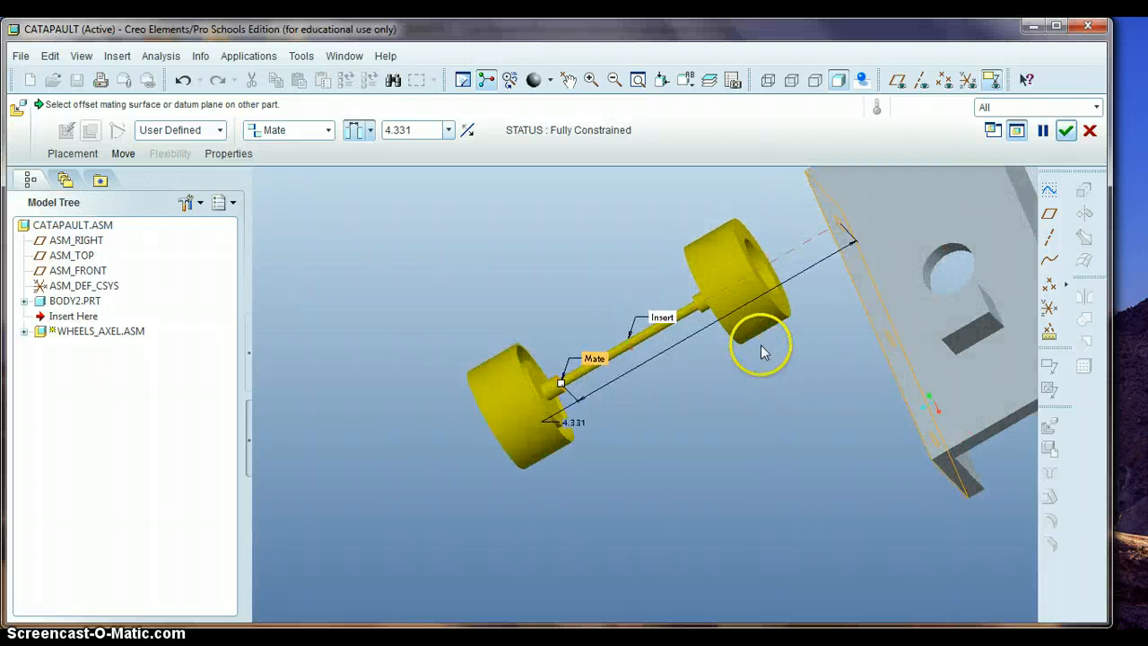
{"action": "double_click", "coordinate": [575, 422]}
{"action": "type", "text": "0"}
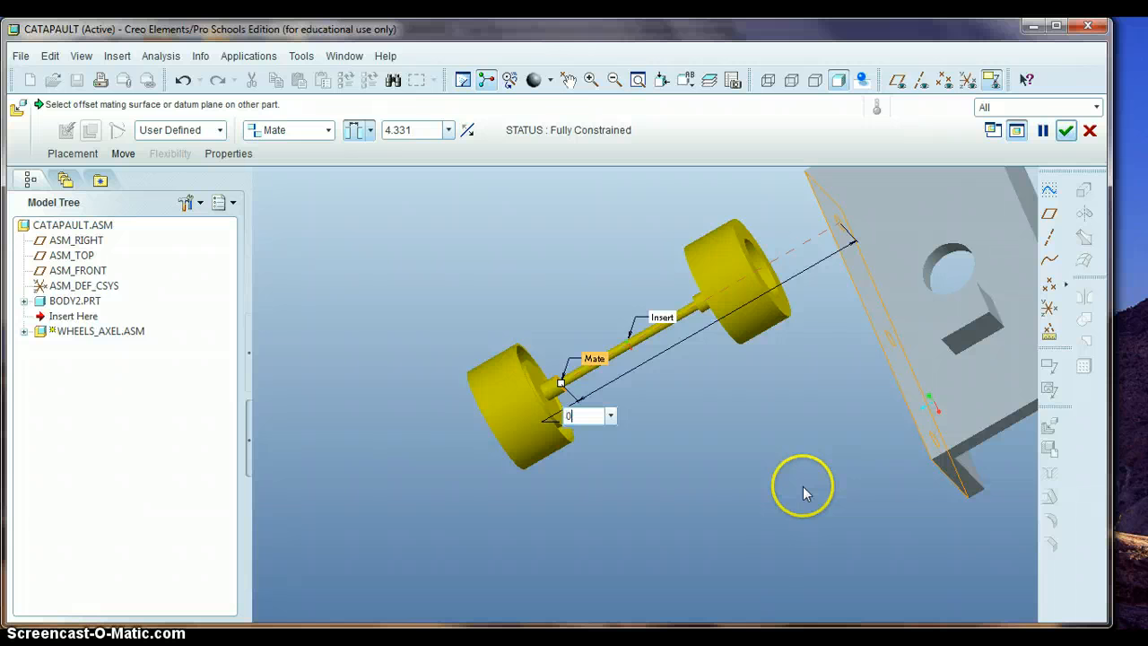
{"action": "key", "text": "Return"}
{"action": "middle_click_drag", "start_coordinate": [805, 486], "coordinate": [827, 453]}
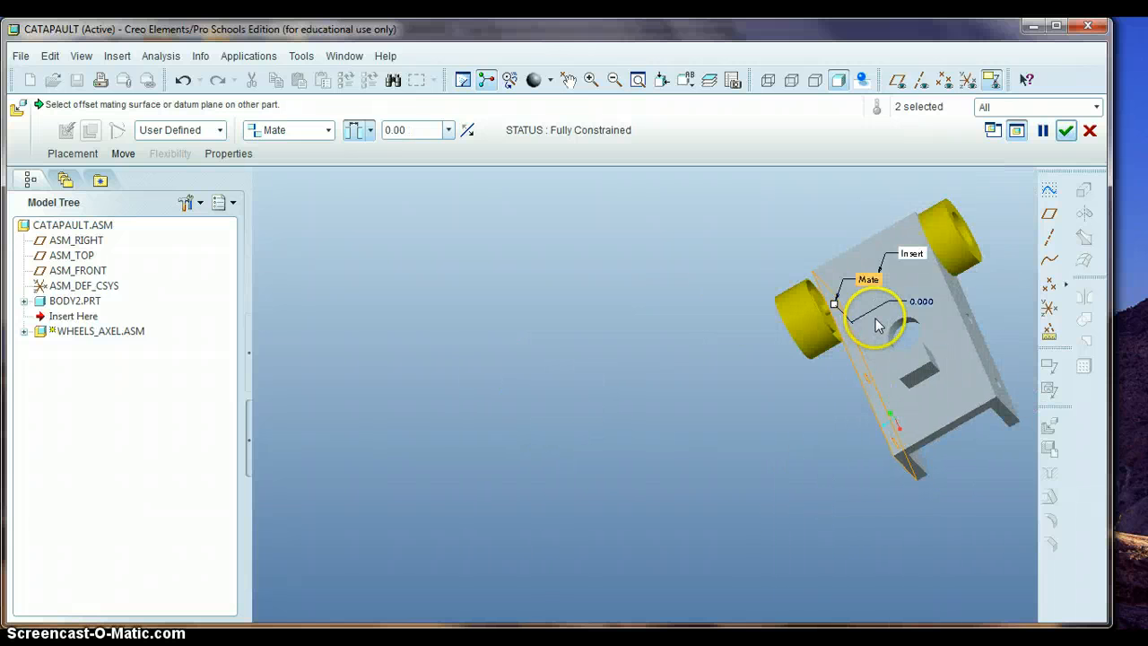
{"action": "middle_click_drag", "start_coordinate": [884, 320], "coordinate": [1006, 307]}
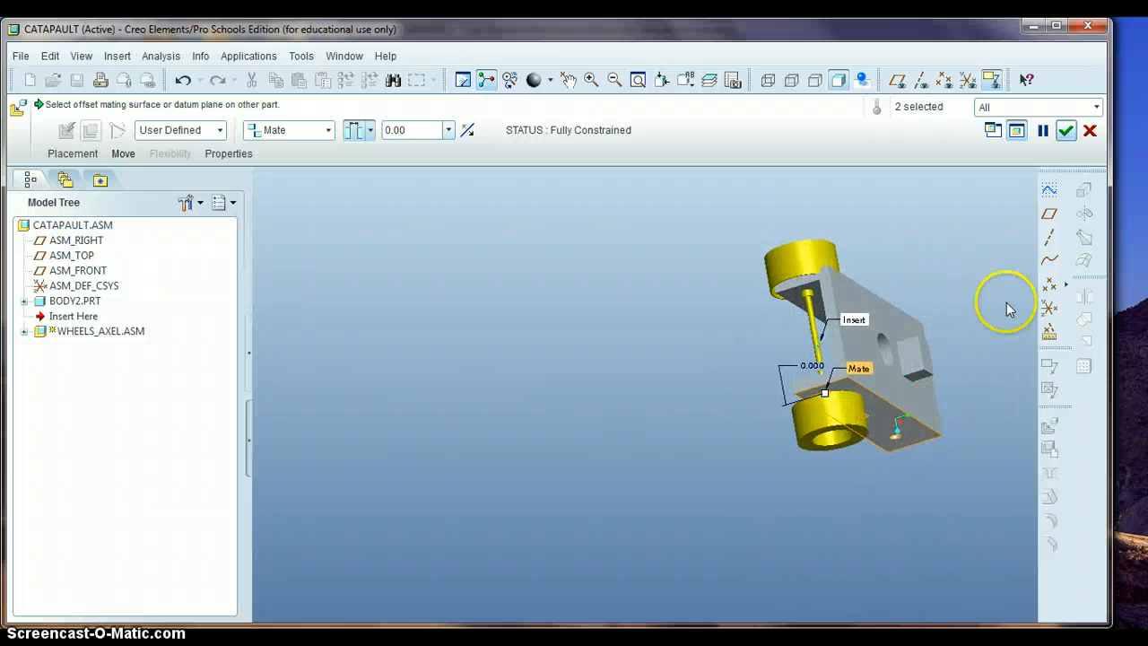
{"action": "left_click", "coordinate": [1067, 131]}
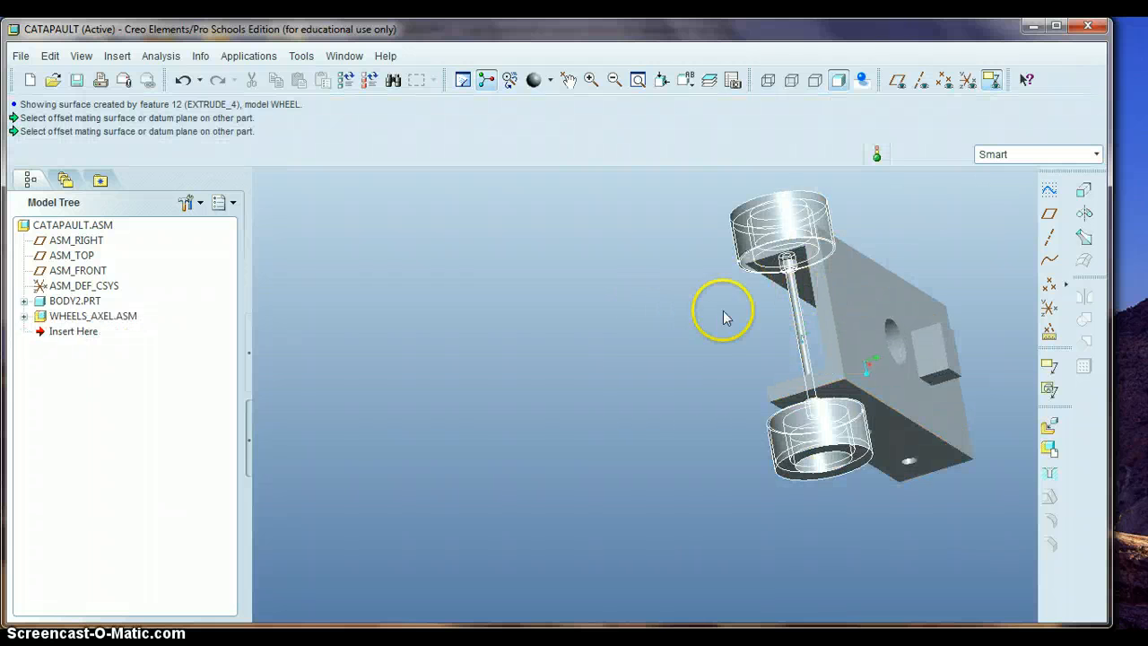
Examine from several angles how the placed wheels and axle fit against the body's side walls
{"action": "mouse_move", "coordinate": [640, 313]}
{"action": "middle_mouse_down"}
{"action": "mouse_move", "coordinate": [661, 320]}
{"action": "mouse_move", "coordinate": [637, 321]}
{"action": "middle_mouse_up"}
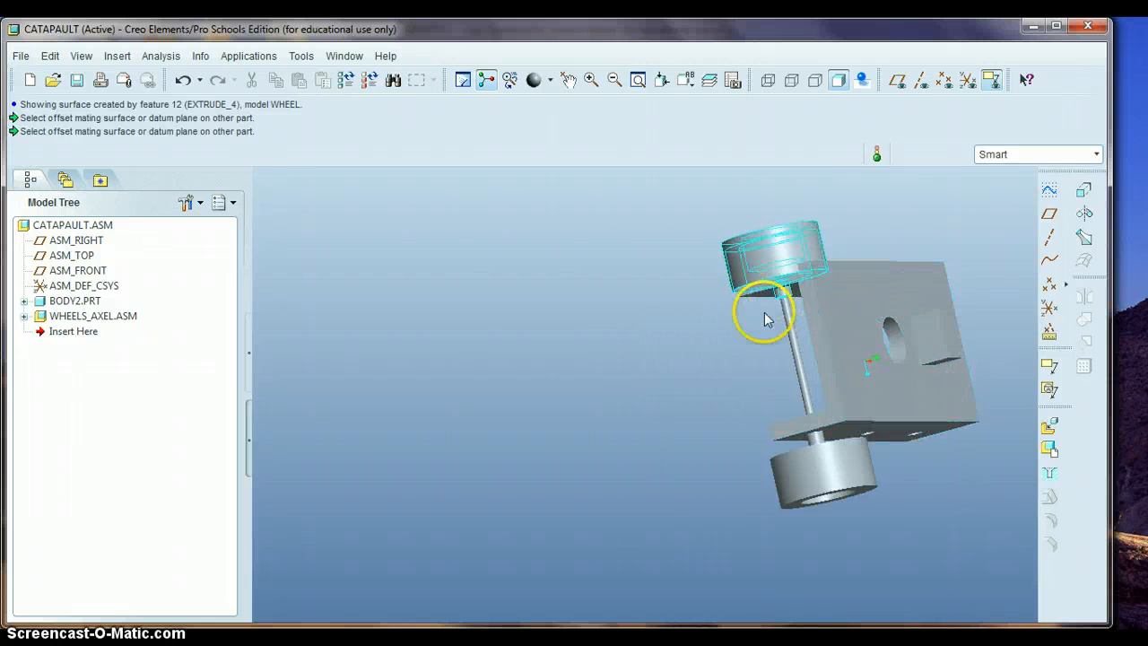
{"action": "middle_click_drag", "start_coordinate": [774, 282], "coordinate": [664, 347]}
{"action": "scroll", "coordinate": [816, 269], "scroll_direction": "down", "scroll_amount": 2}
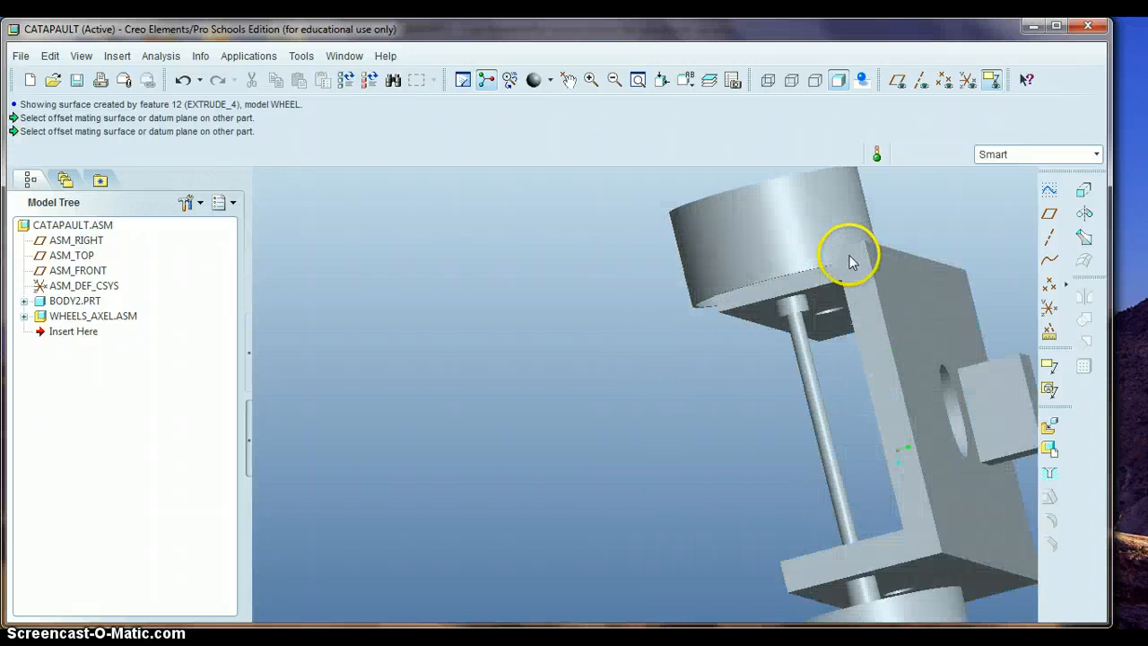
{"action": "scroll", "coordinate": [700, 351], "scroll_direction": "down", "scroll_amount": 2}
{"action": "scroll", "coordinate": [712, 353], "scroll_direction": "down", "scroll_amount": 2}
{"action": "middle_click_drag", "start_coordinate": [712, 353], "coordinate": [651, 355]}
{"action": "scroll", "coordinate": [651, 354], "scroll_direction": "up", "scroll_amount": 4}
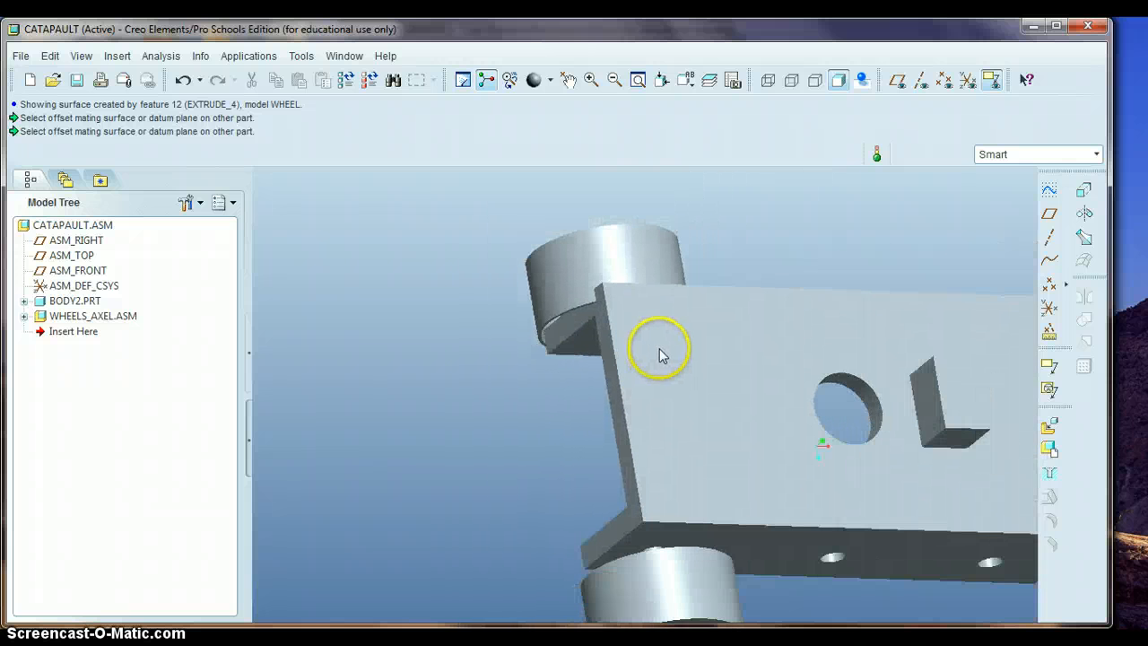
{"action": "middle_click_drag", "start_coordinate": [813, 404], "coordinate": [789, 402]}
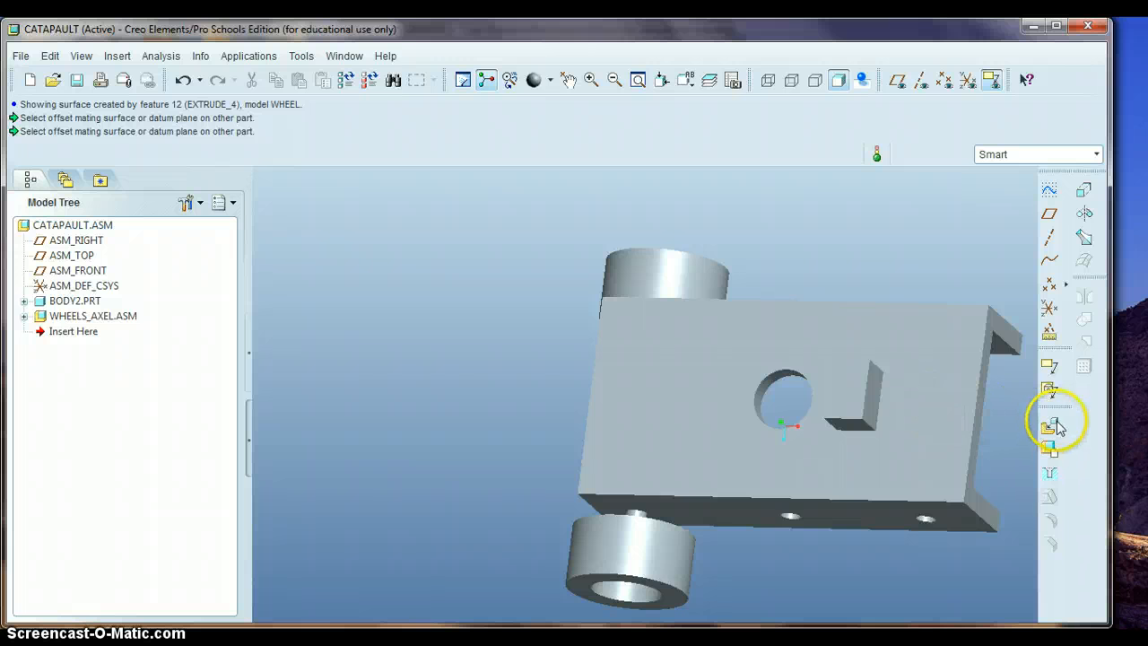
{"action": "scroll", "coordinate": [970, 442], "scroll_direction": "up", "scroll_amount": 1}
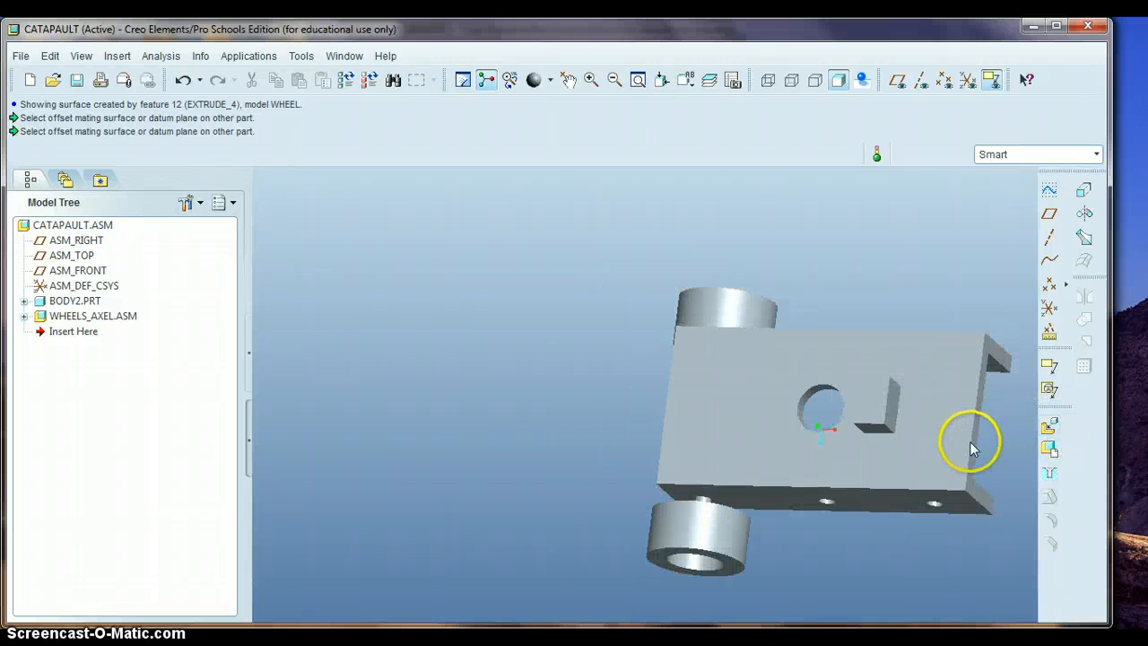
Insert a second wheels_axel.asm and seat its axle in the end hole nearest the raised block with the TMP_INTFC001 interface
{"action": "left_click", "coordinate": [1051, 428]}
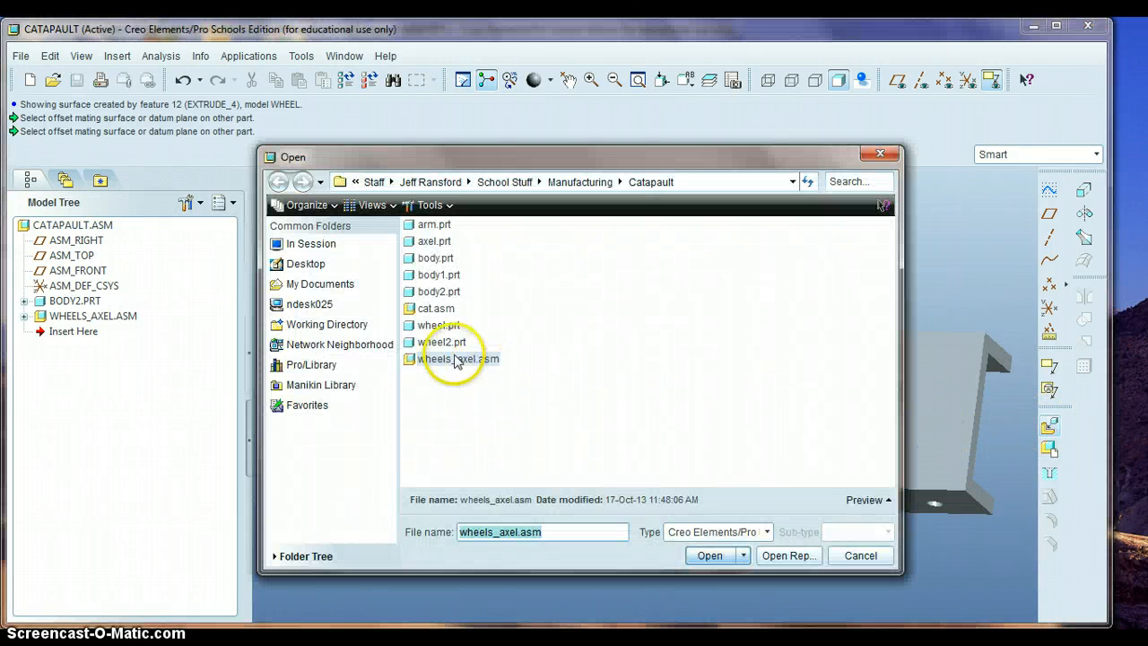
{"action": "double_click", "coordinate": [445, 360]}
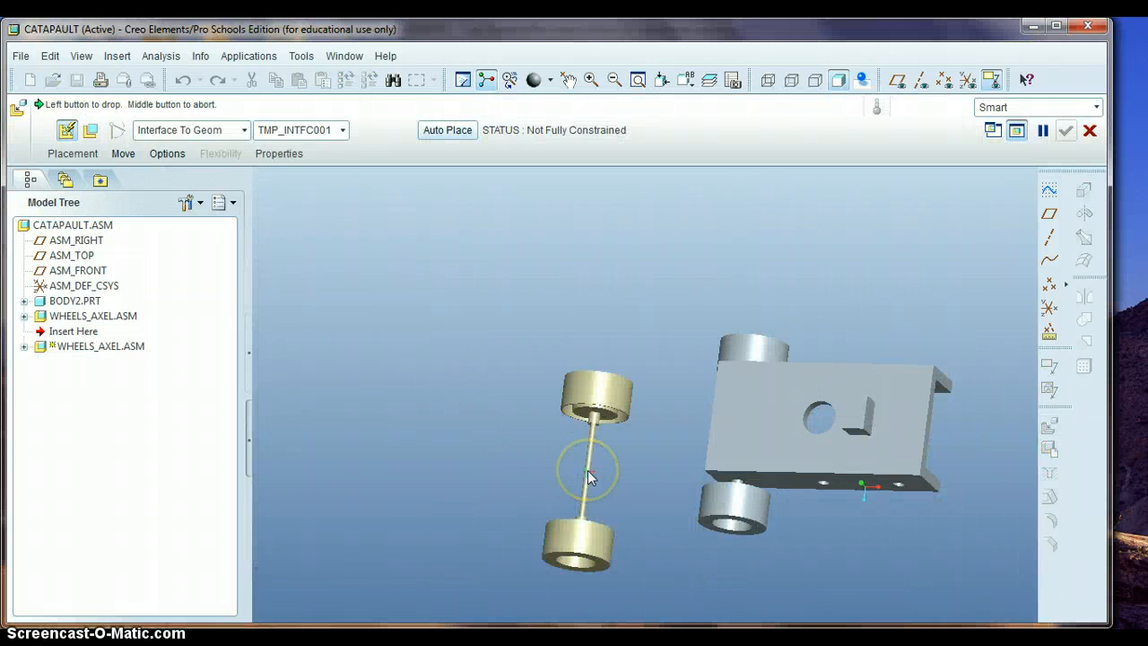
{"action": "left_click", "coordinate": [623, 483]}
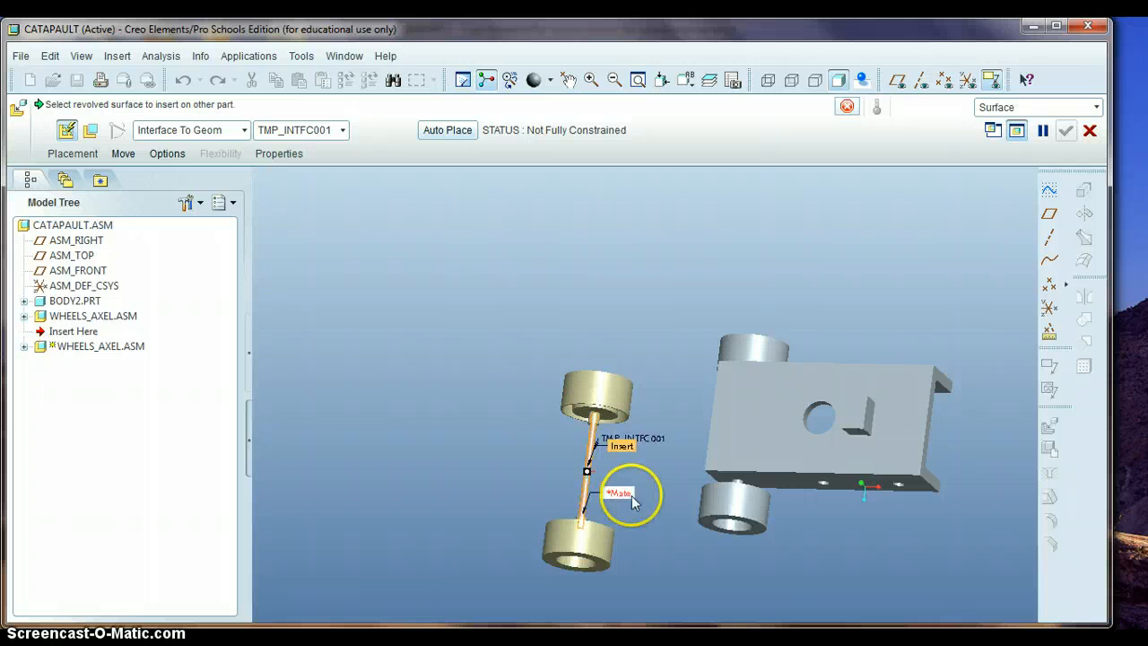
{"action": "scroll", "coordinate": [626, 484], "scroll_direction": "down", "scroll_amount": 2}
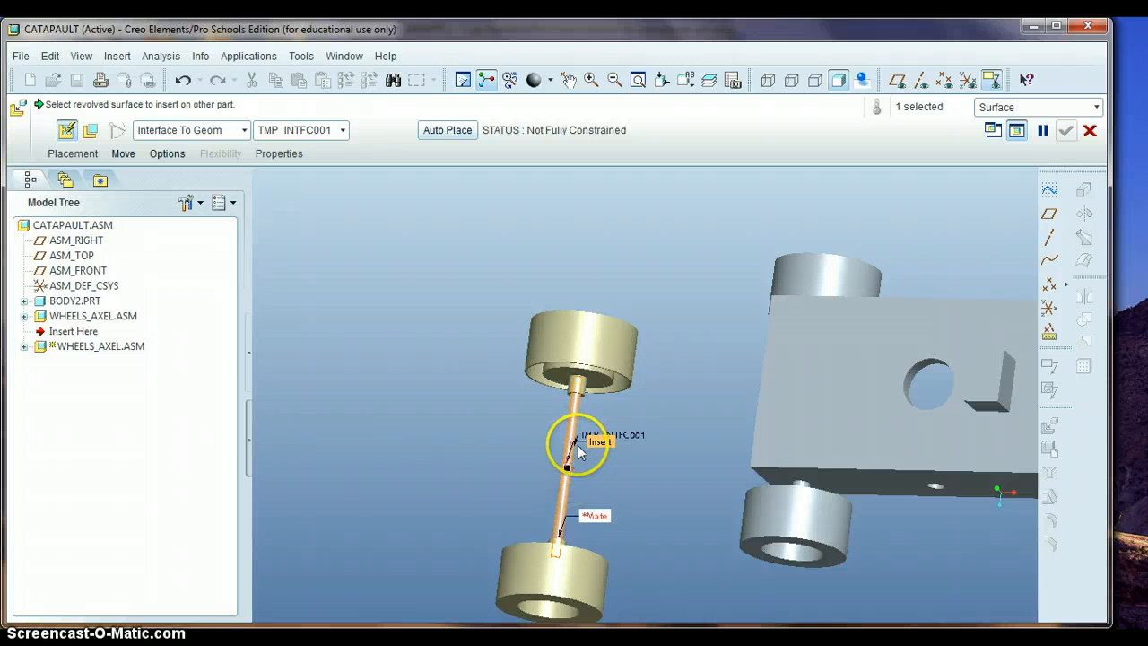
{"action": "scroll", "coordinate": [579, 453], "scroll_direction": "up", "scroll_amount": 2}
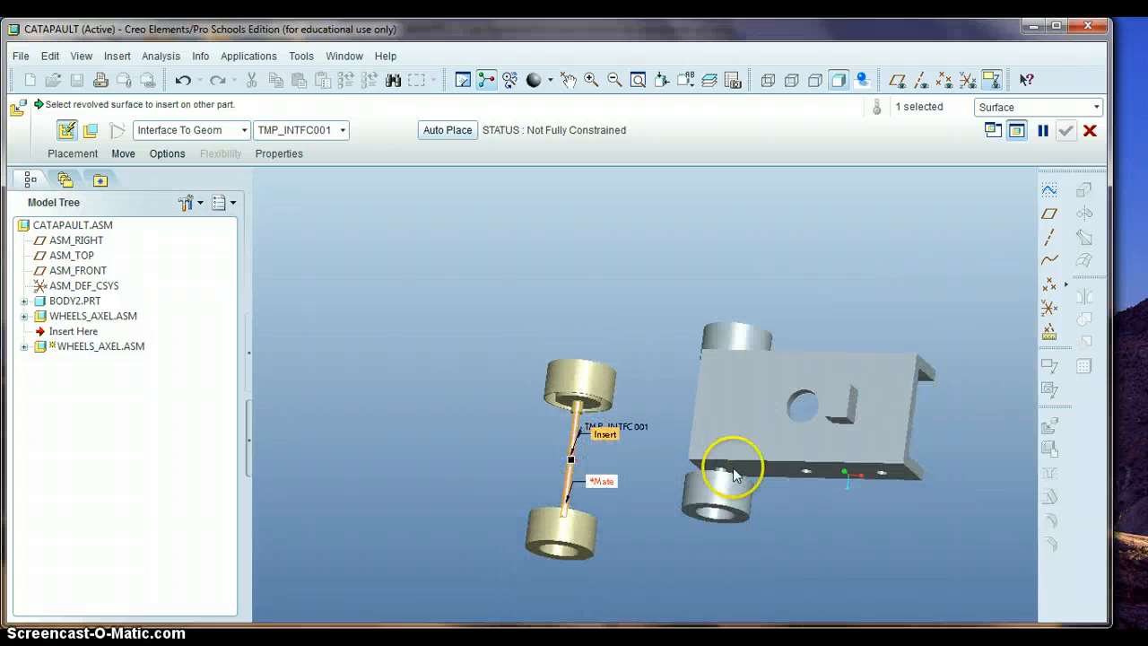
{"action": "middle_click_drag", "start_coordinate": [937, 476], "coordinate": [909, 449]}
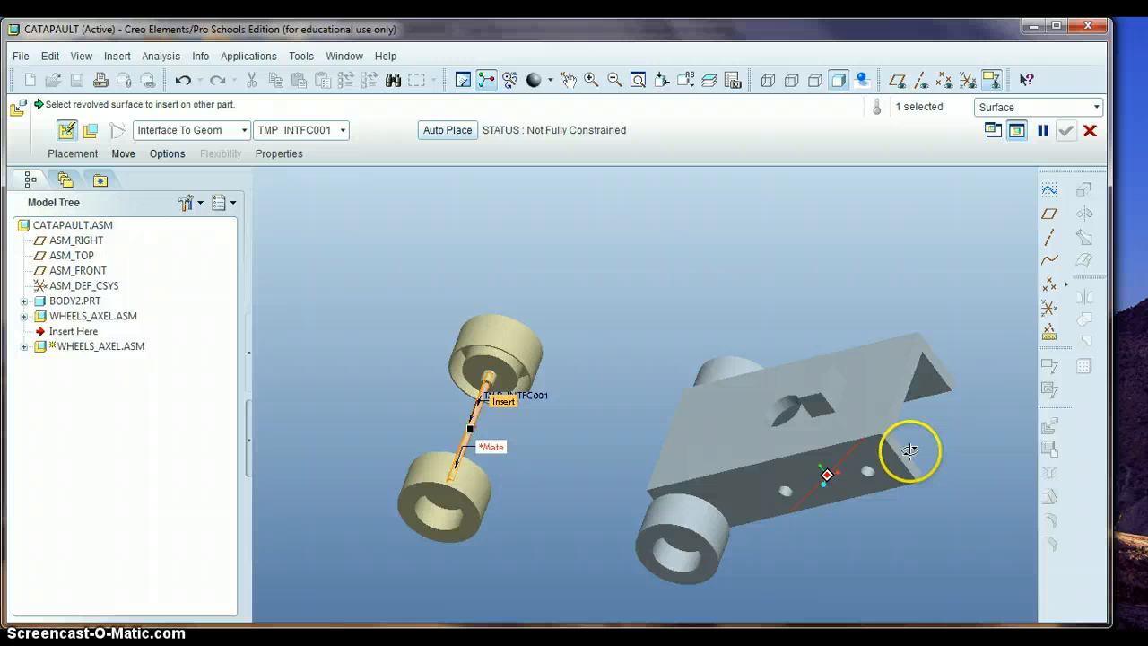
{"action": "left_click", "coordinate": [868, 473]}
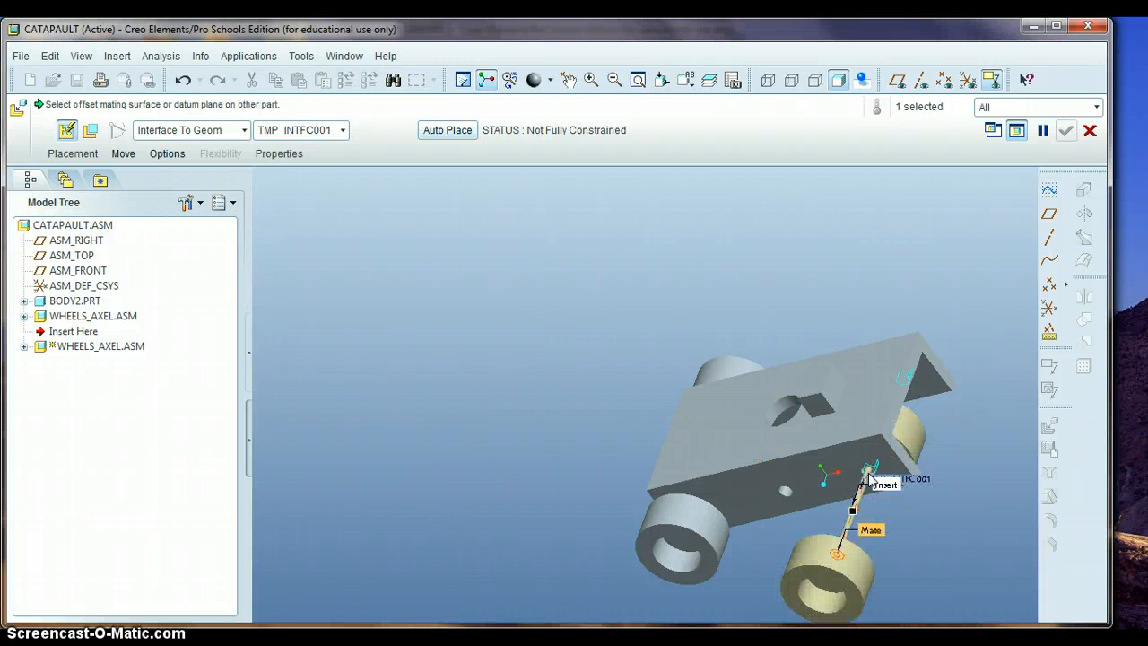
Mate the second subassembly's wheel hub to the body's outer side face and accept the placement
{"action": "middle_click_drag", "start_coordinate": [906, 533], "coordinate": [877, 545]}
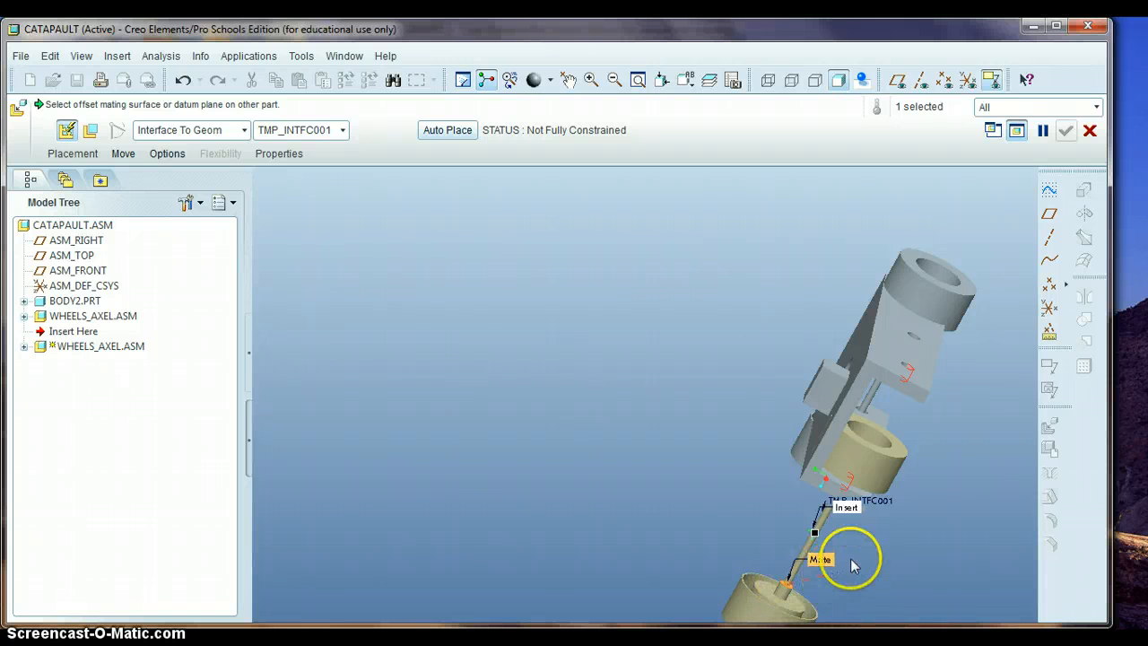
{"action": "mouse_move", "coordinate": [853, 553]}
{"action": "middle_mouse_down"}
{"action": "mouse_move", "coordinate": [870, 529]}
{"action": "mouse_move", "coordinate": [860, 533]}
{"action": "middle_mouse_up"}
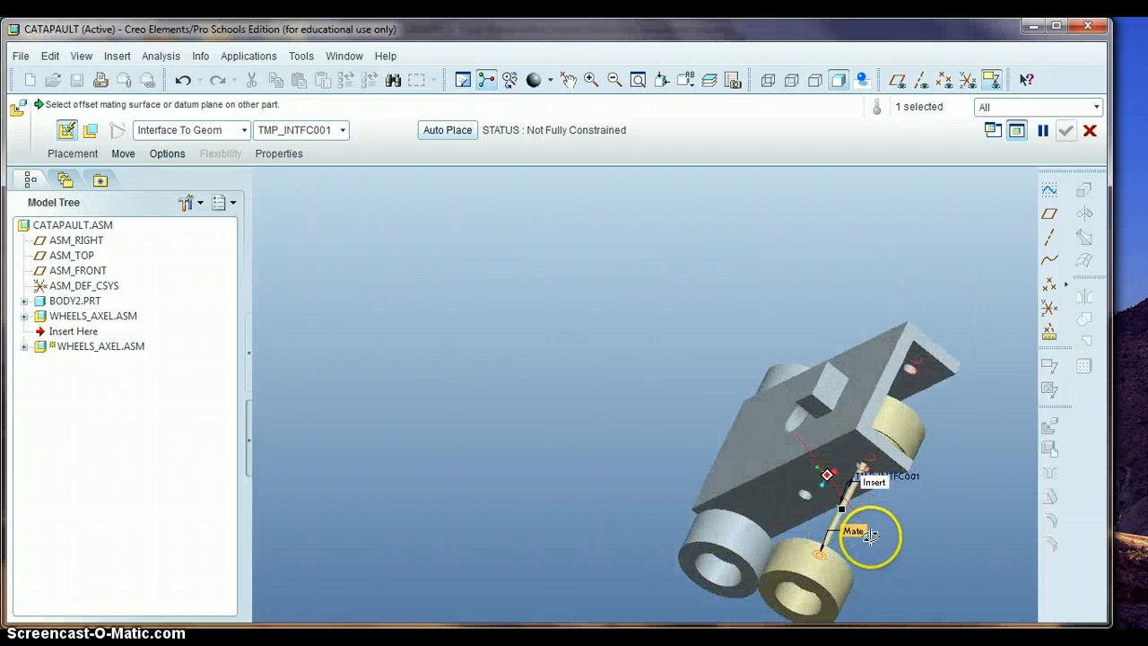
{"action": "left_click", "coordinate": [845, 450]}
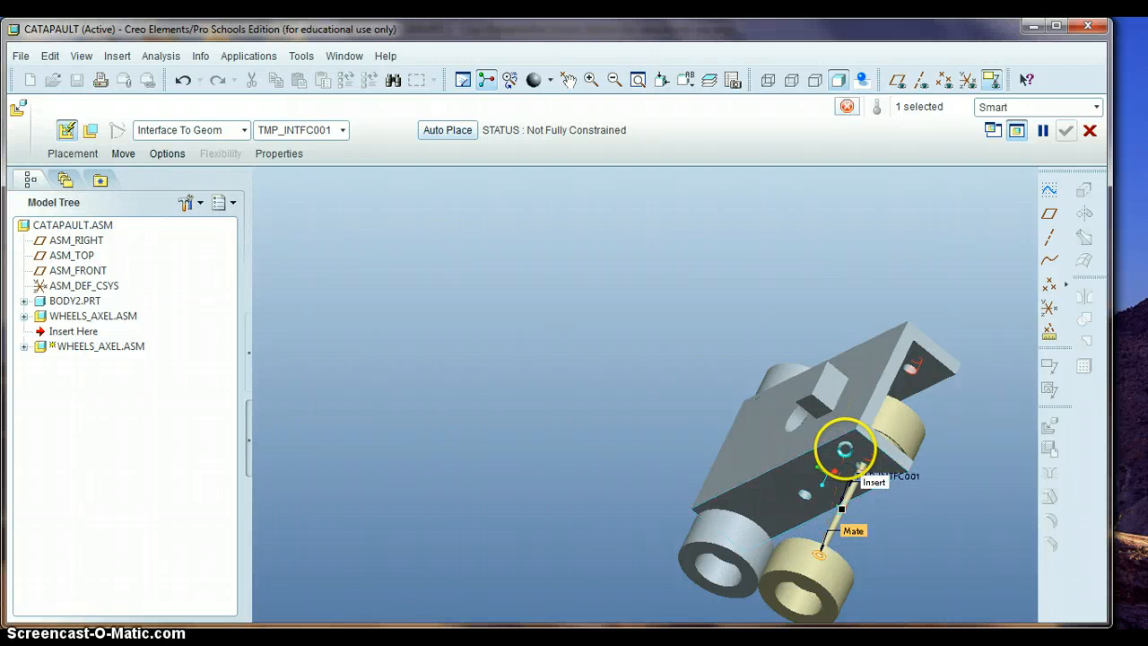
{"action": "middle_click_drag", "start_coordinate": [961, 506], "coordinate": [936, 524]}
{"action": "middle_click_drag", "start_coordinate": [924, 401], "coordinate": [922, 377]}
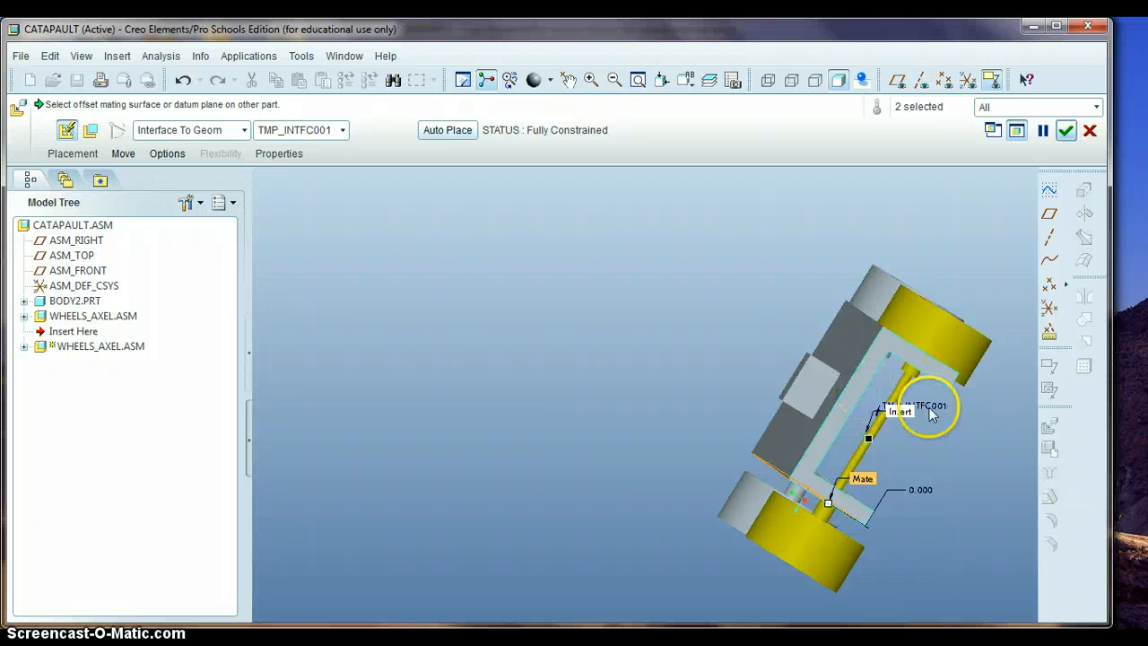
{"action": "left_click", "coordinate": [1065, 131]}
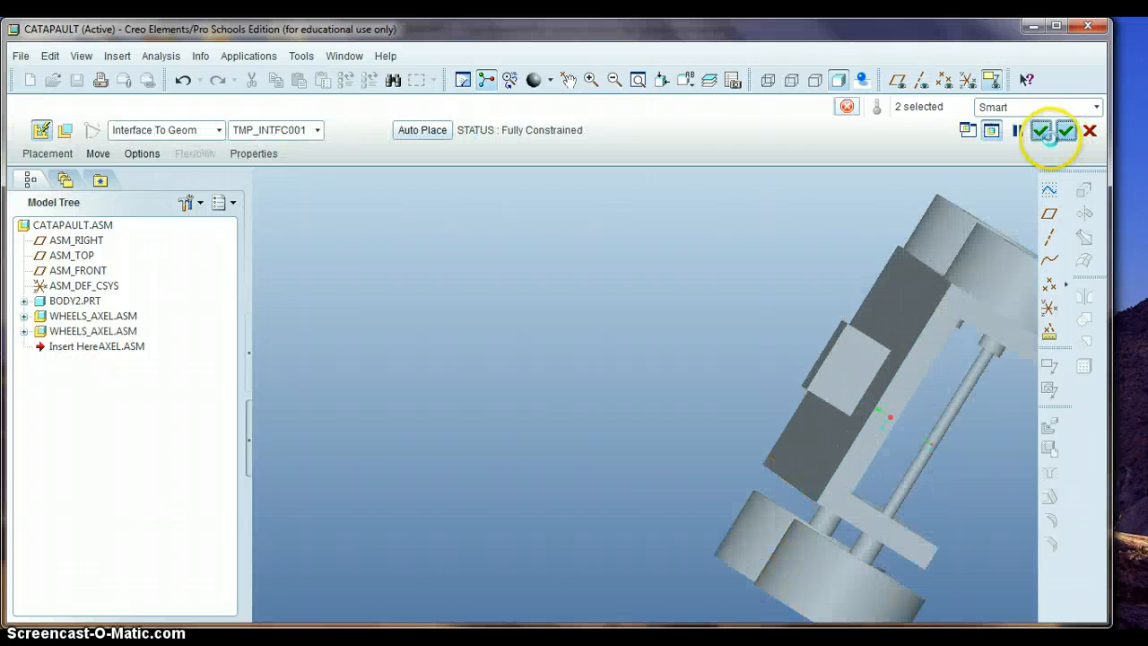
{"action": "middle_click_drag", "start_coordinate": [653, 418], "coordinate": [603, 461]}
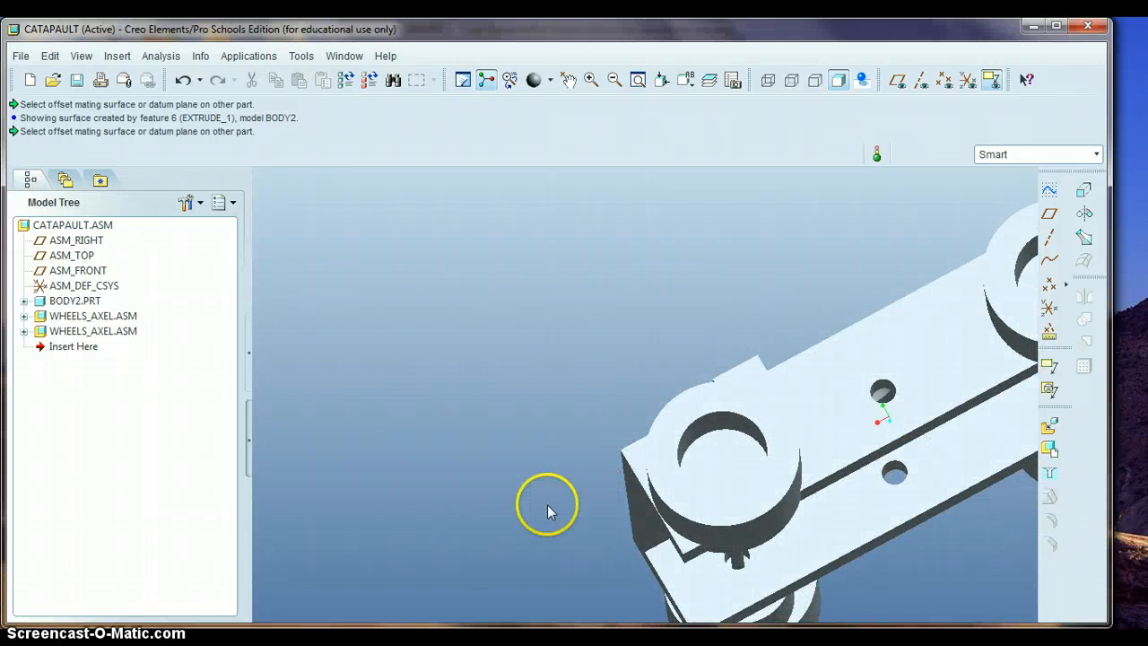